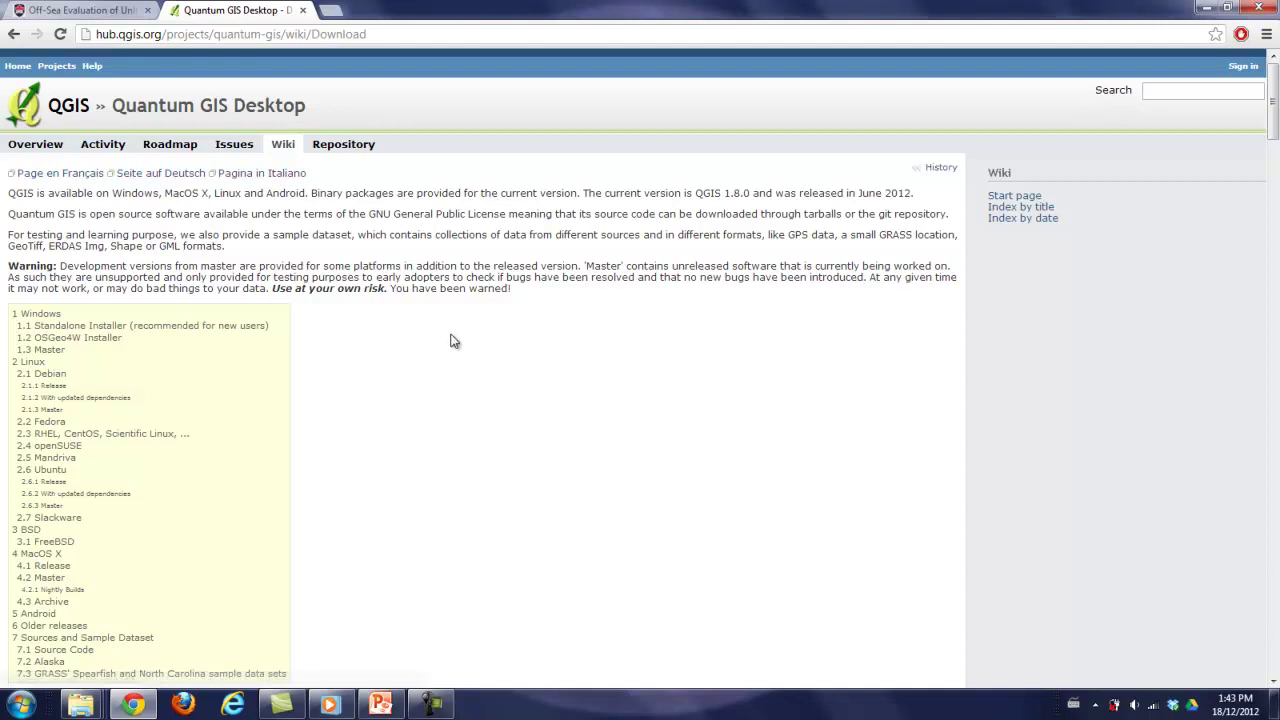
Step: Look through the QGIS download page's installation instructions for Windows and the Linux distributions
scroll(449, 340, "down", 5)
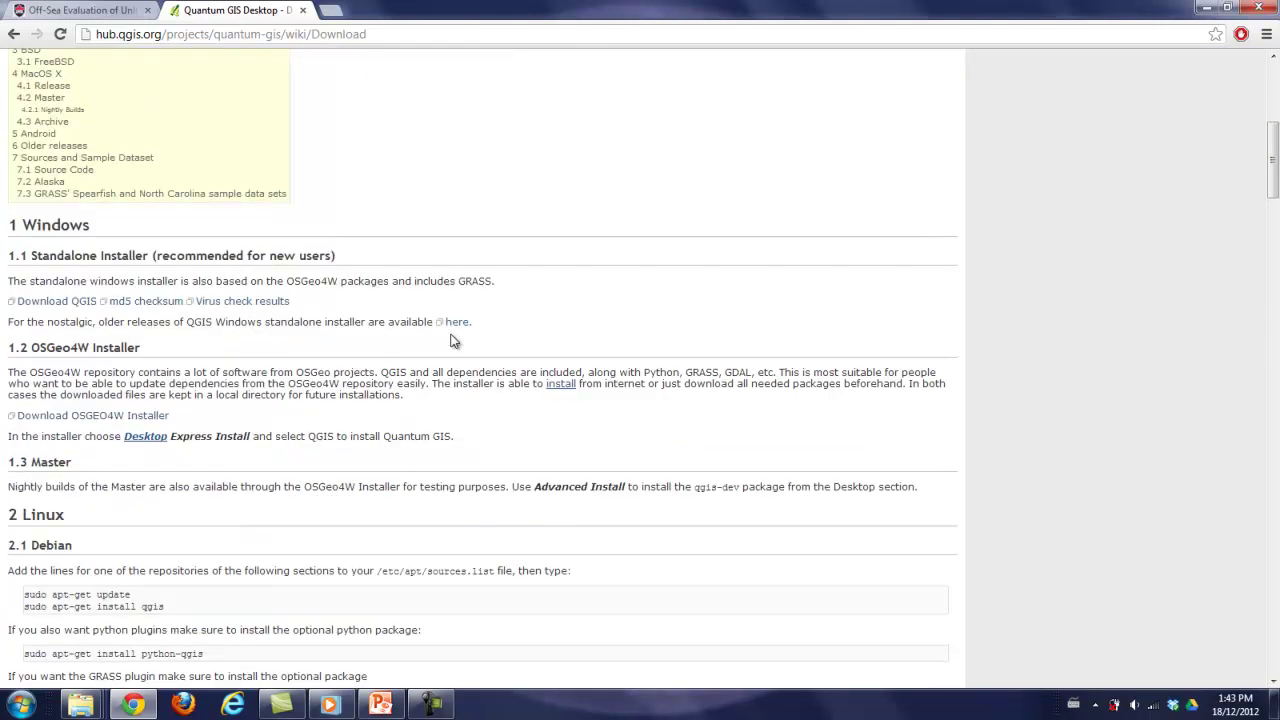
scroll(326, 340, "down", 2)
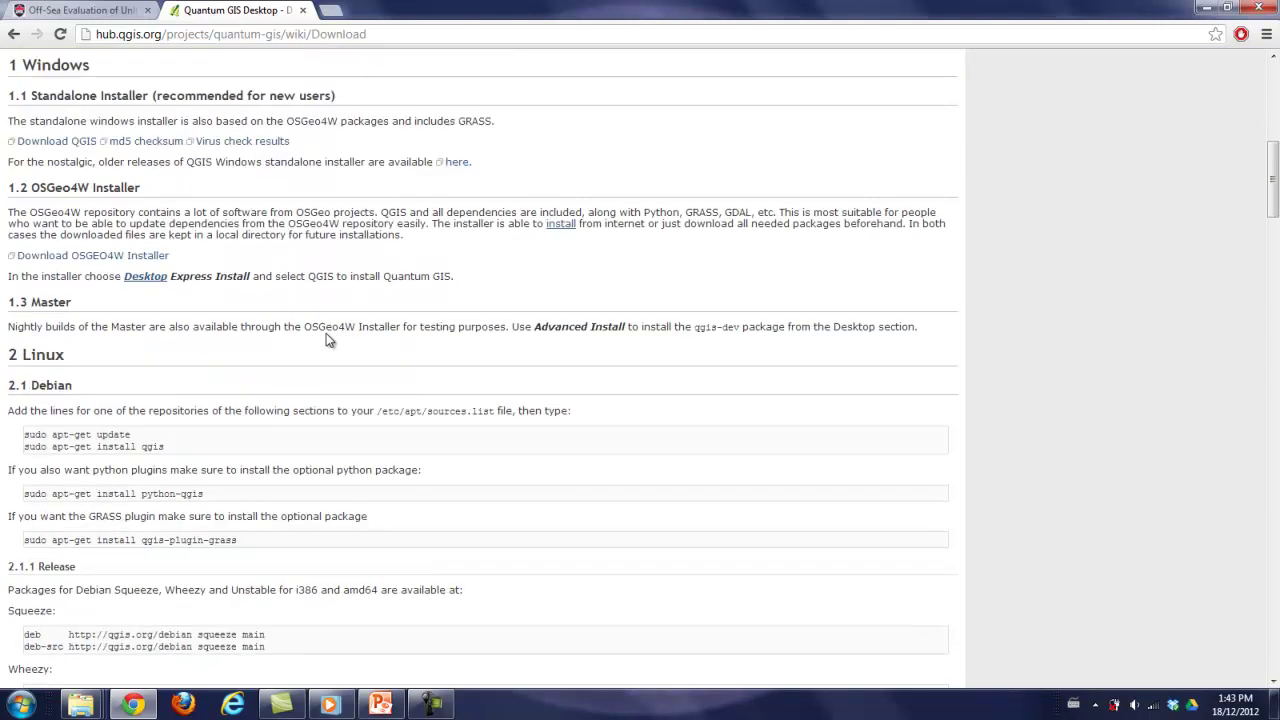
scroll(326, 340, "down", 2)
scroll(326, 340, "down", 6)
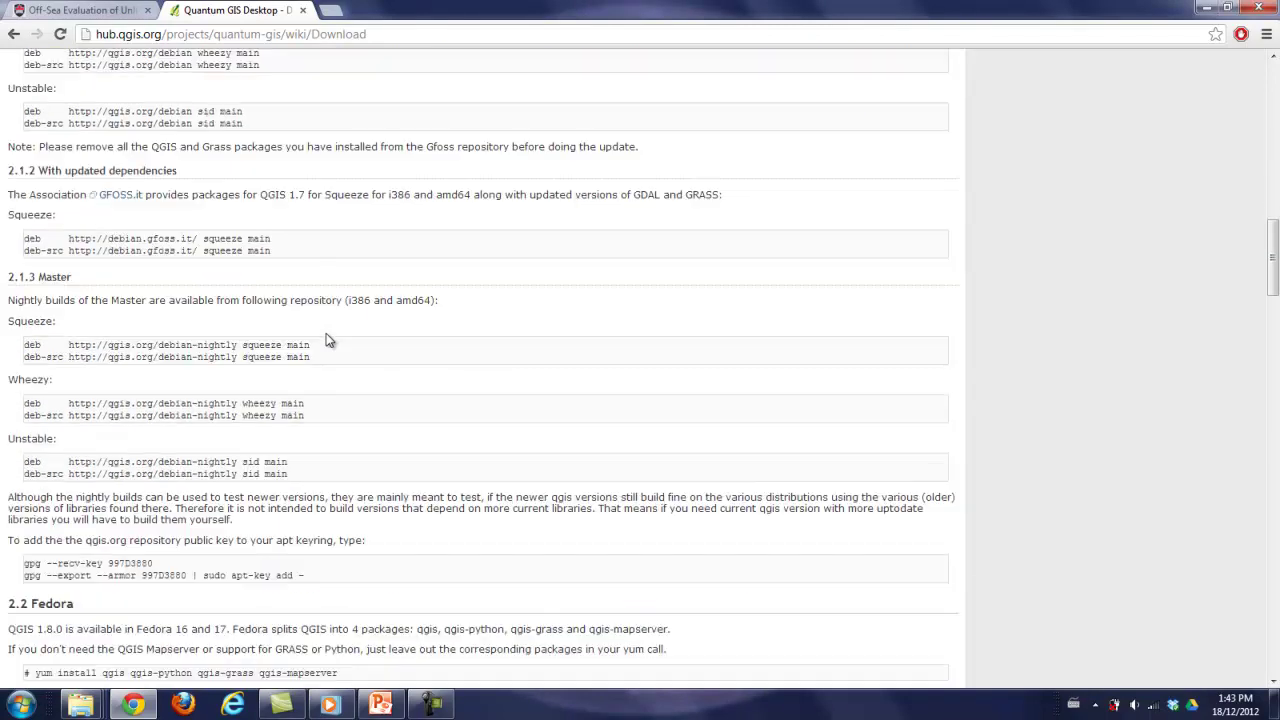
scroll(326, 337, "down", 4)
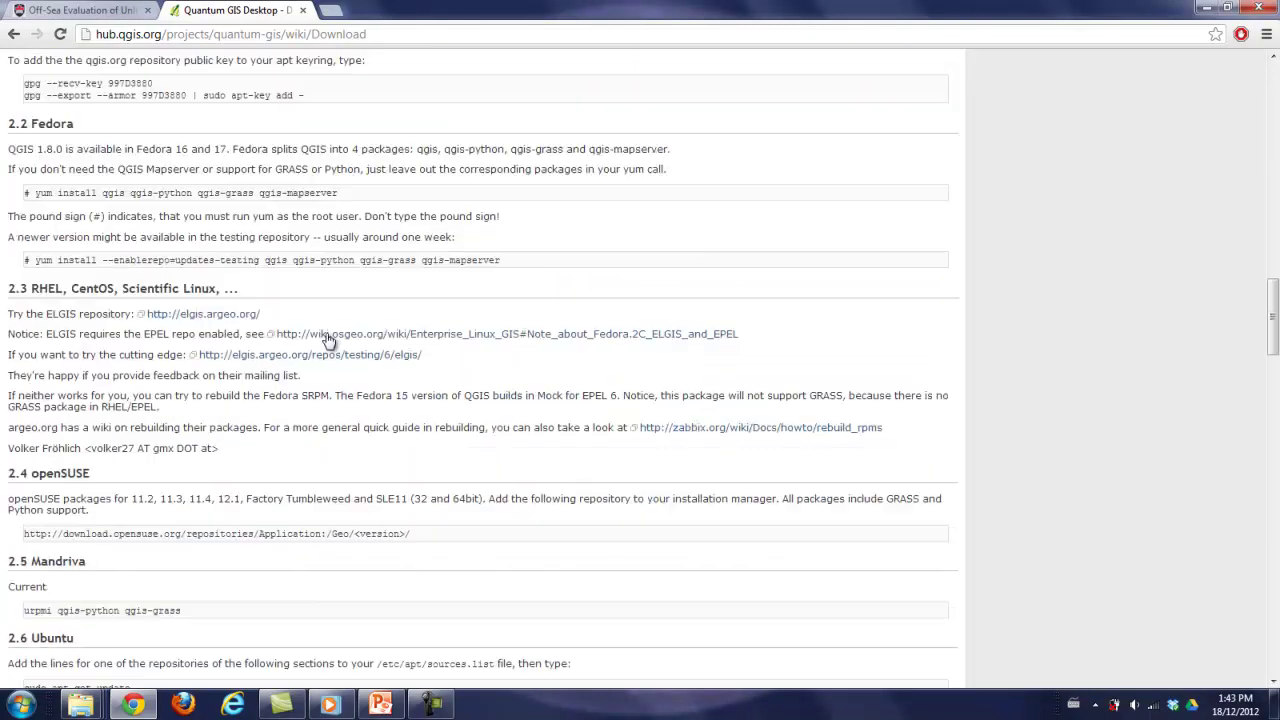
scroll(326, 337, "down", 3)
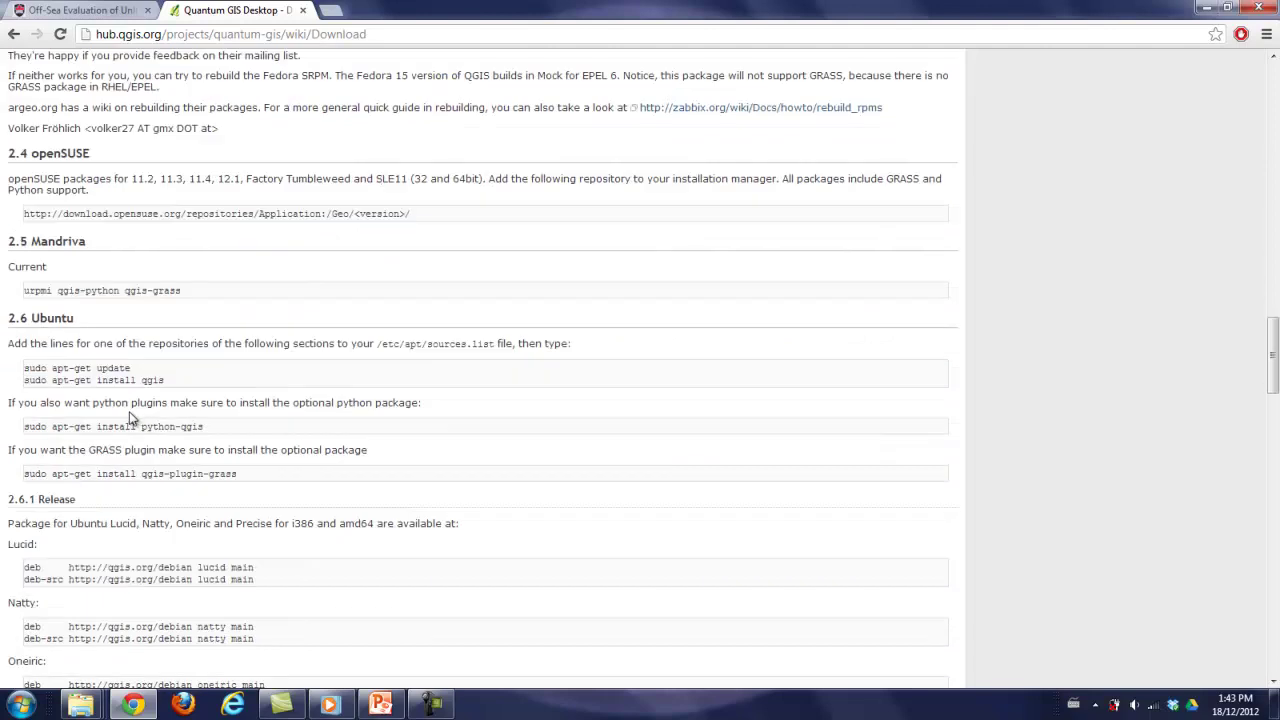
scroll(135, 417, "down", 10)
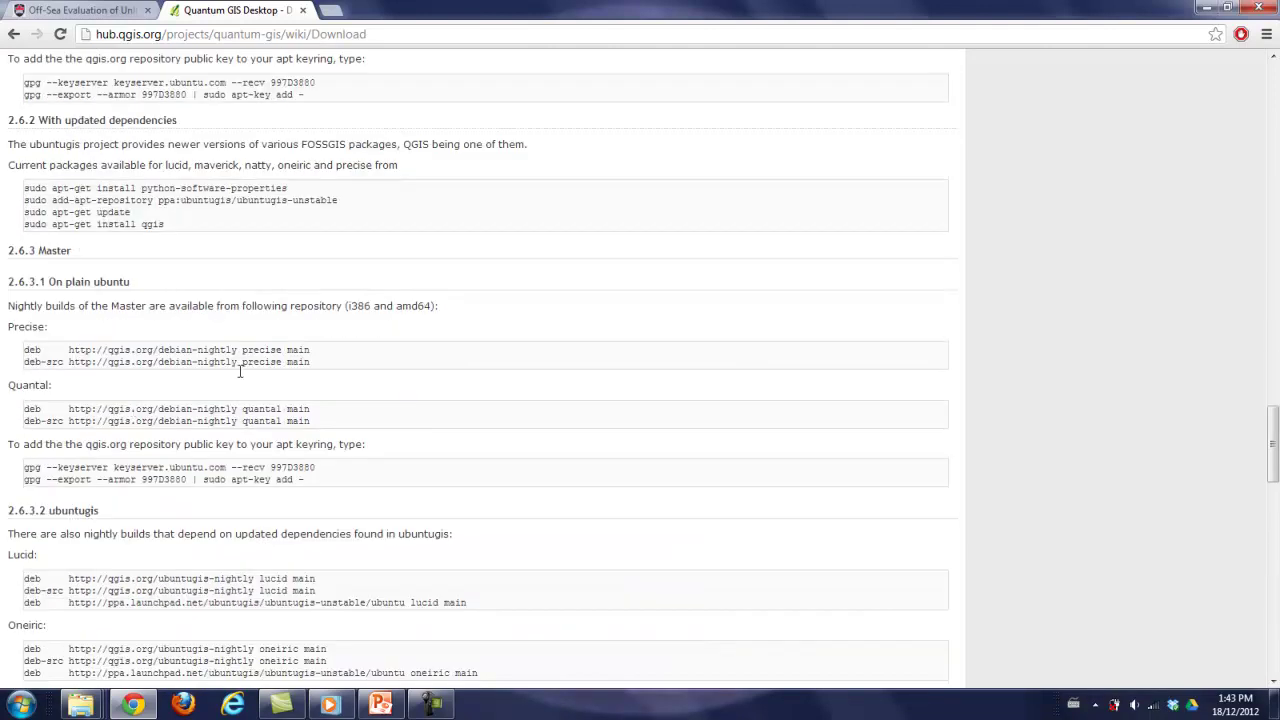
scroll(257, 370, "down", 5)
Step: Download the QGIS standalone installer from the Windows section and dismiss the download notice
left_click_drag(1273, 540, 1268, 165)
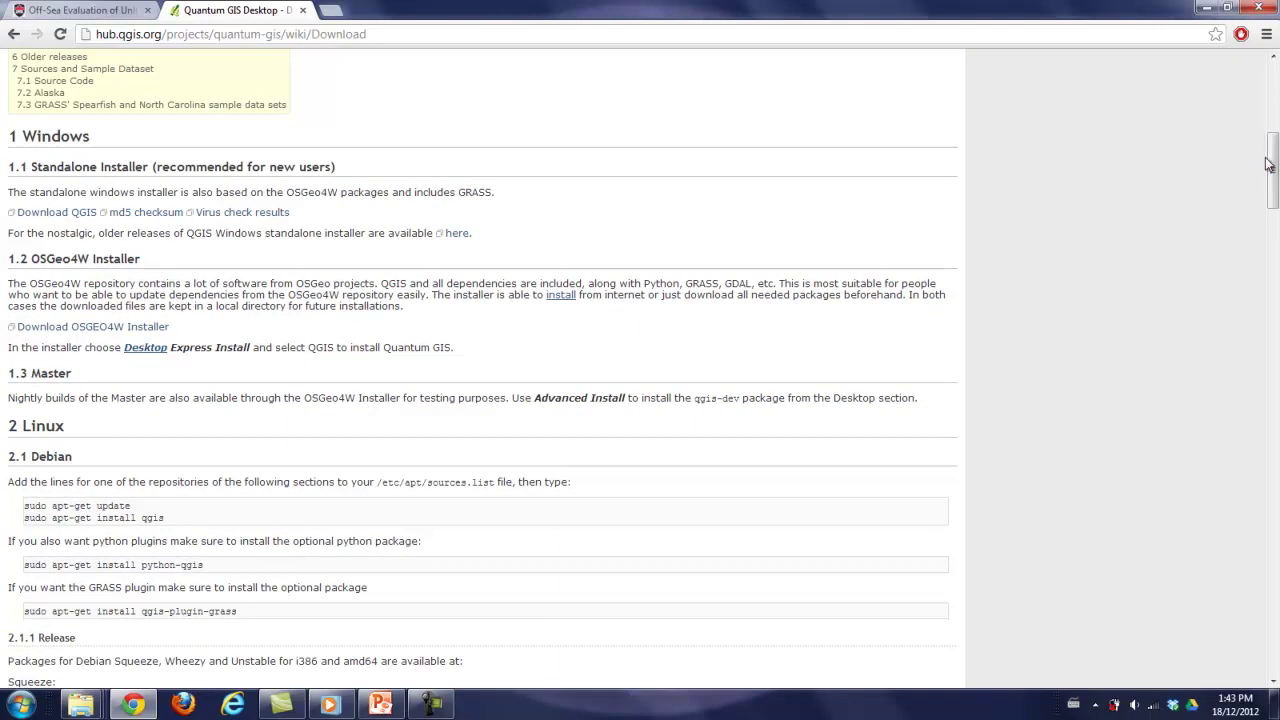
left_click(47, 214)
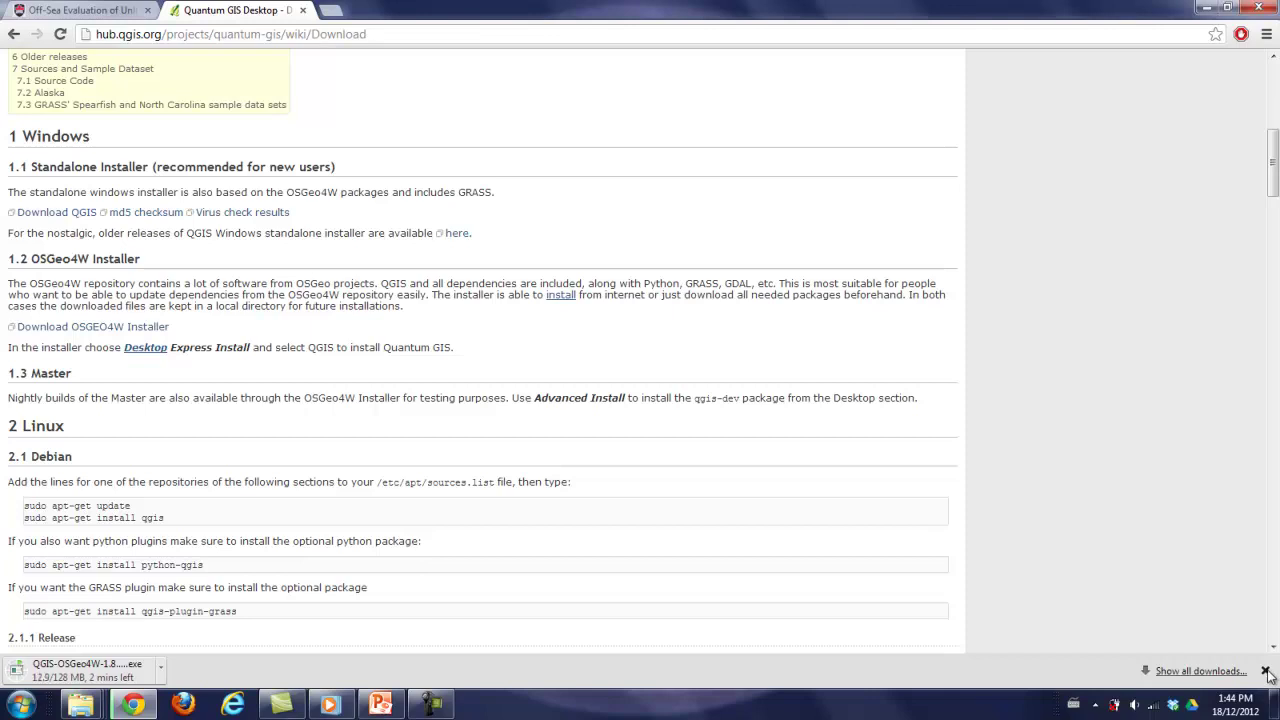
left_click(1266, 671)
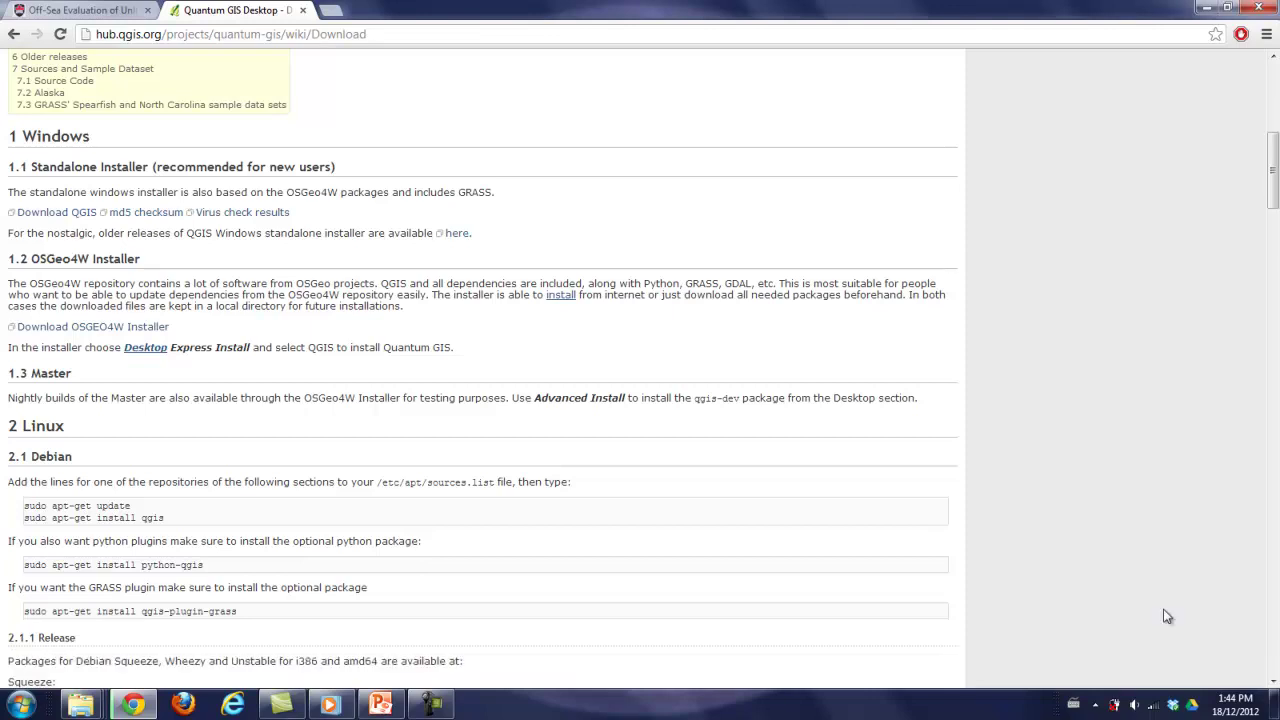
Step: Minimize the browser and start Quantum GIS Desktop from the desktop, dismissing the plugin warnings during loading
left_click(1206, 8)
left_click(1206, 8)
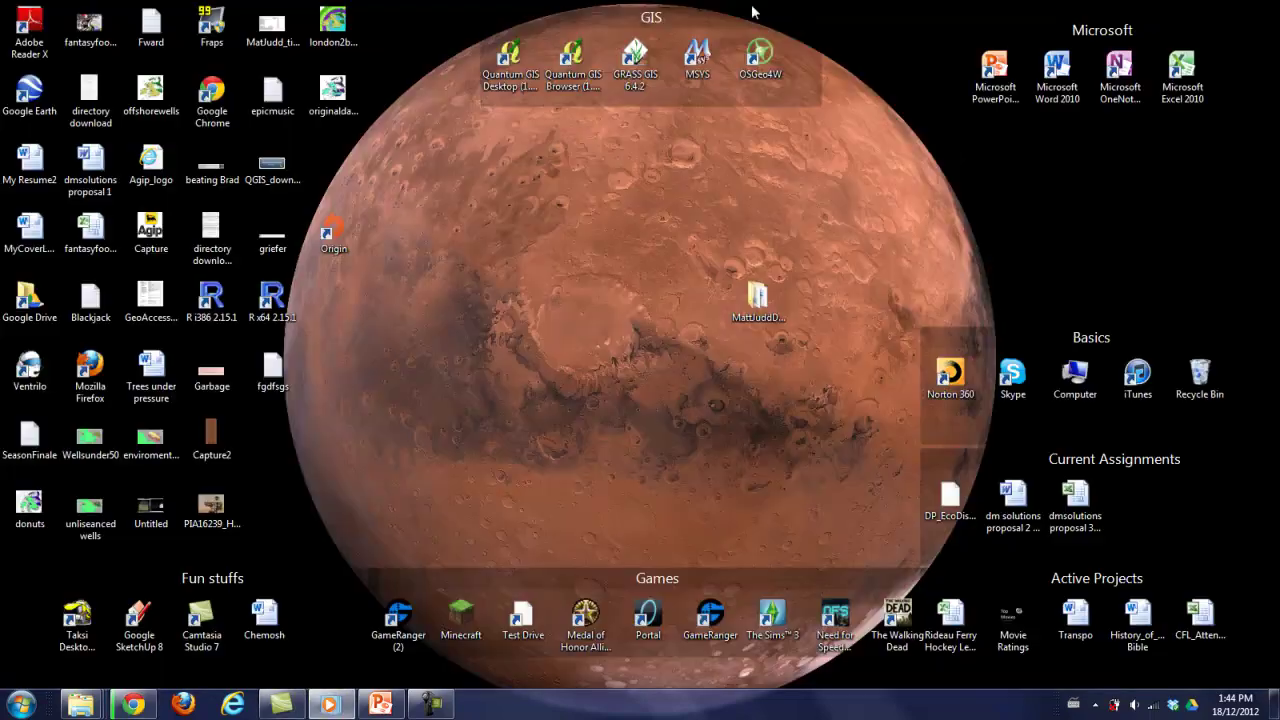
left_click(516, 76)
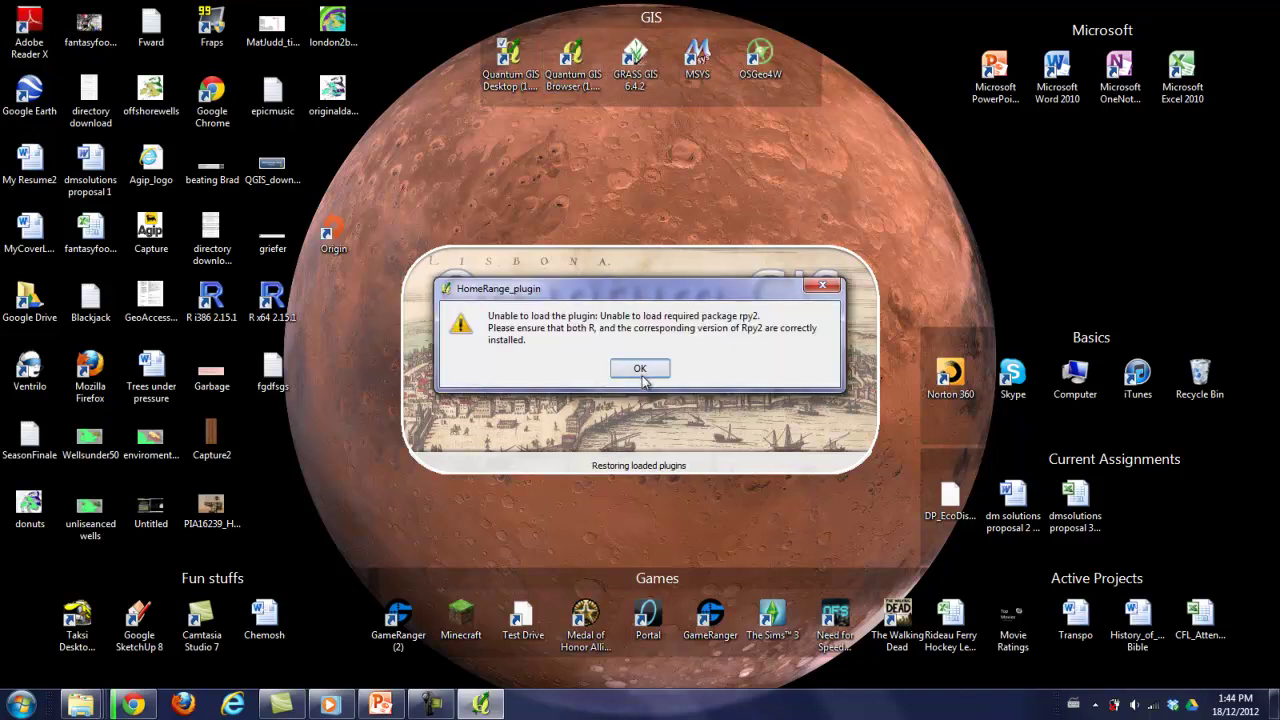
left_click(640, 370)
left_click(639, 370)
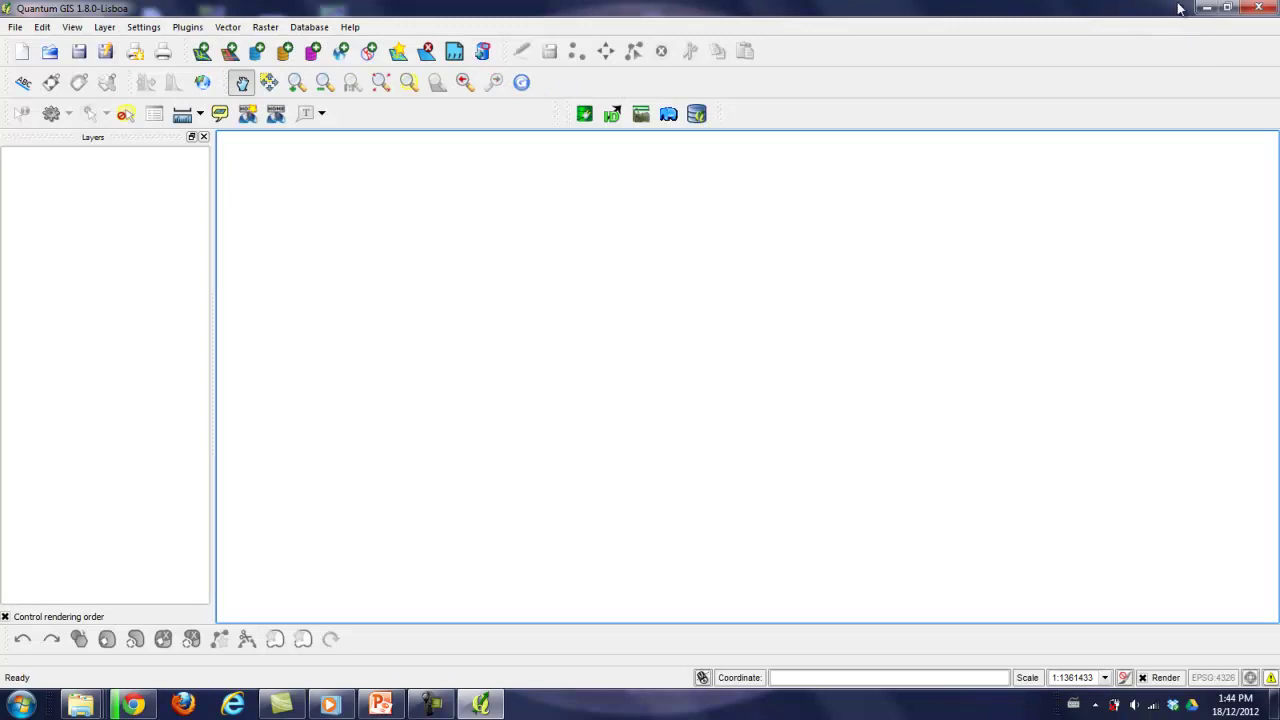
Step: Open Quantum GIS Browser from the desktop for a brief look, close it and return to Quantum GIS Desktop
left_click(1190, 9)
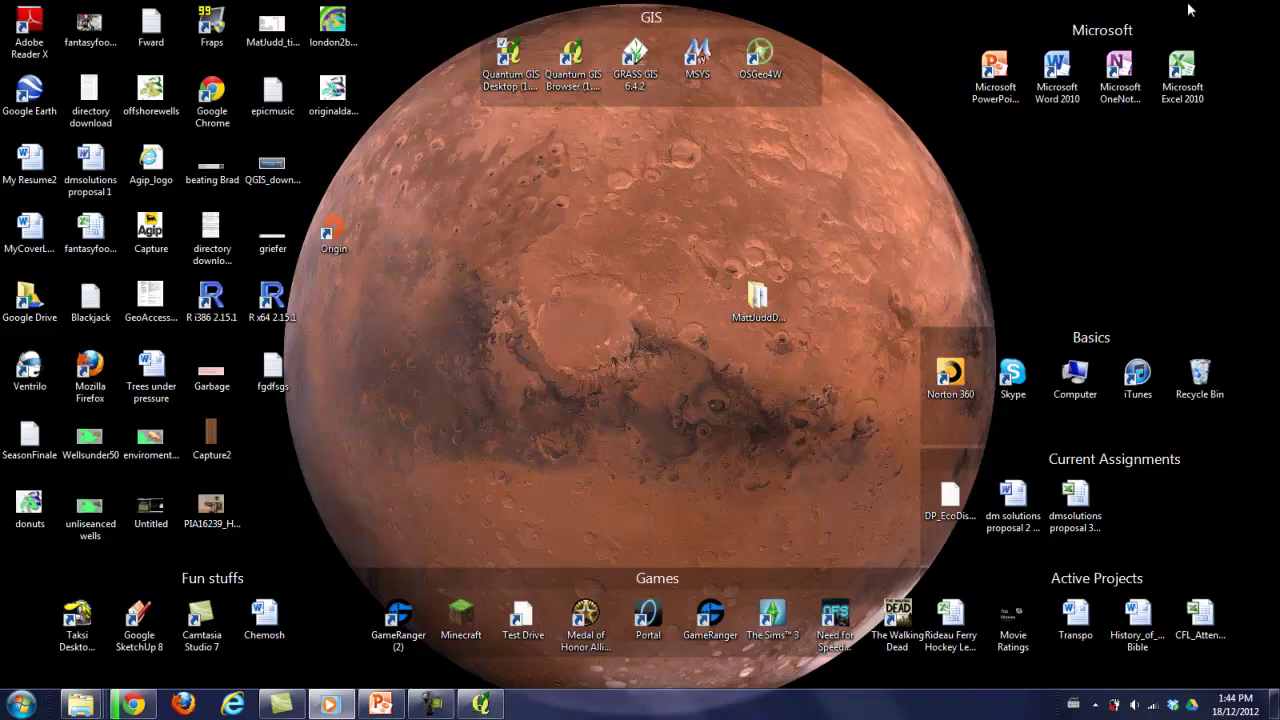
left_click(575, 92)
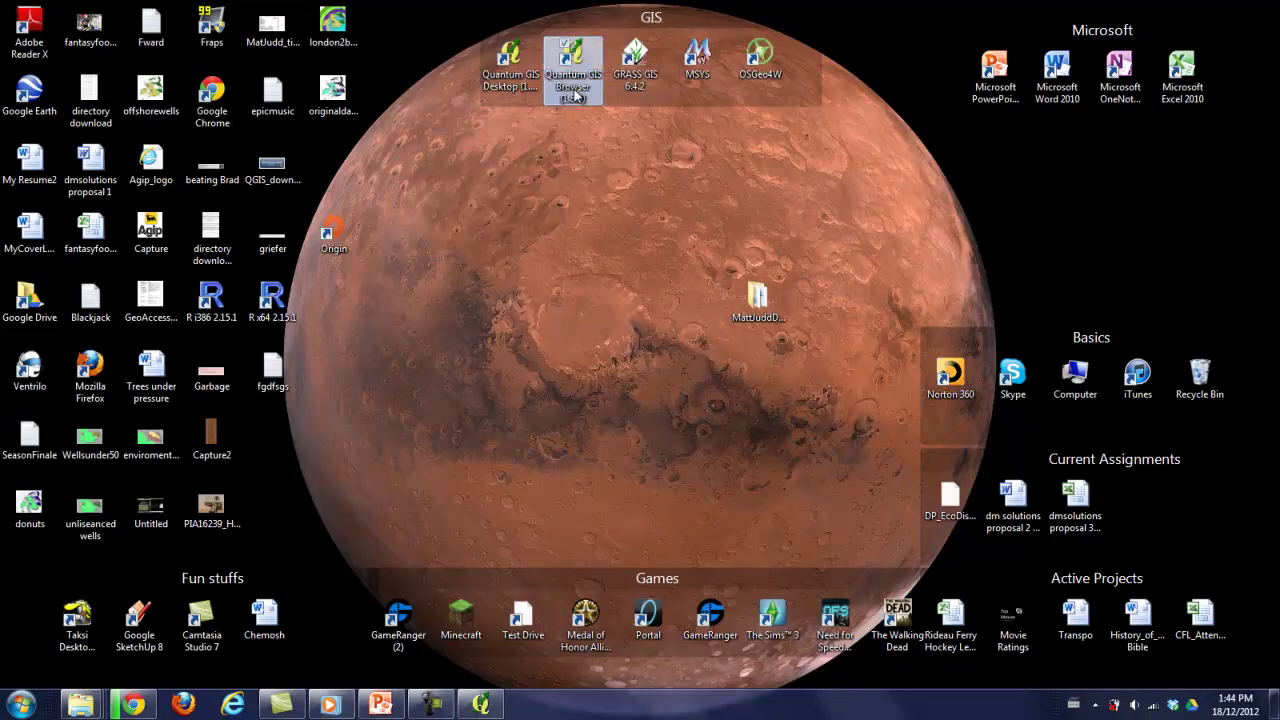
double_click(575, 92)
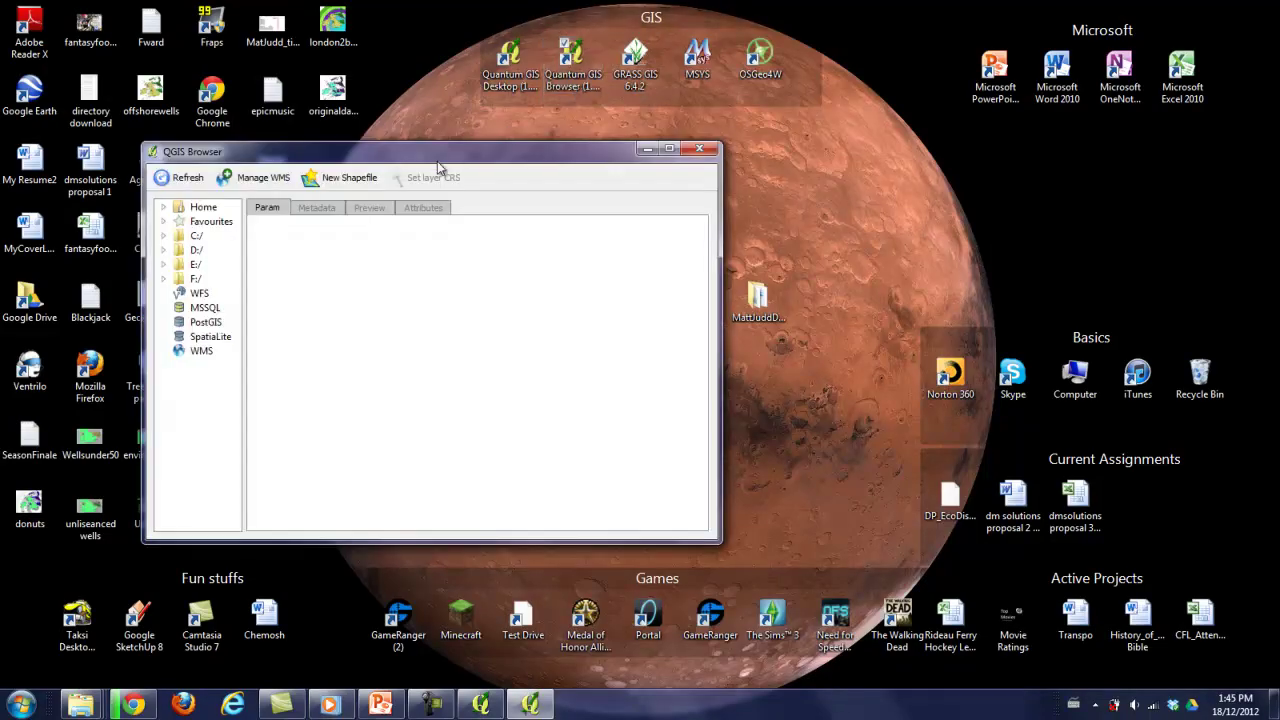
left_click(699, 148)
left_click(481, 705)
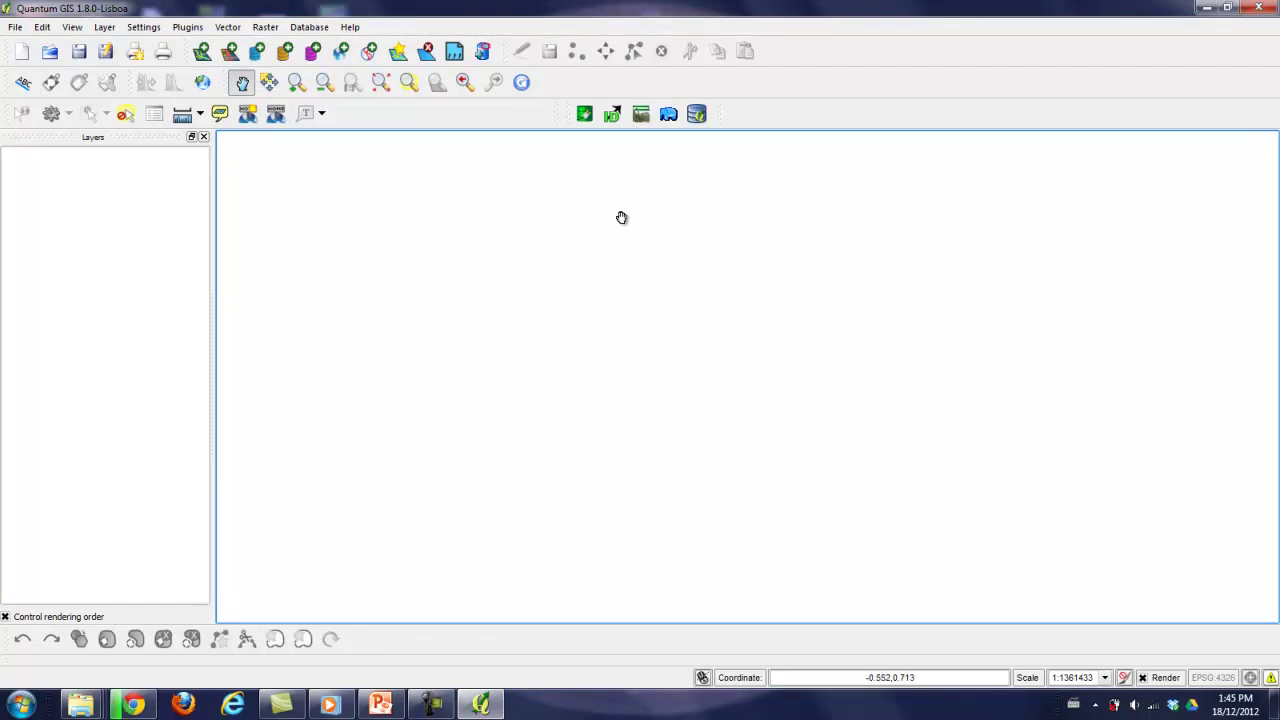
mouse_move(568, 114)
left_mouse_down()
mouse_move(705, 117)
mouse_move(569, 117)
left_mouse_up()
left_click(133, 705)
left_click(92, 9)
left_click(226, 10)
left_click(1208, 9)
Step: Undock the advanced digitizing toolbar and dock it again below the map, and dismiss the Windows color scheme prompt
left_click_drag(10, 640, 220, 360)
left_click_drag(1266, 360, 12, 654)
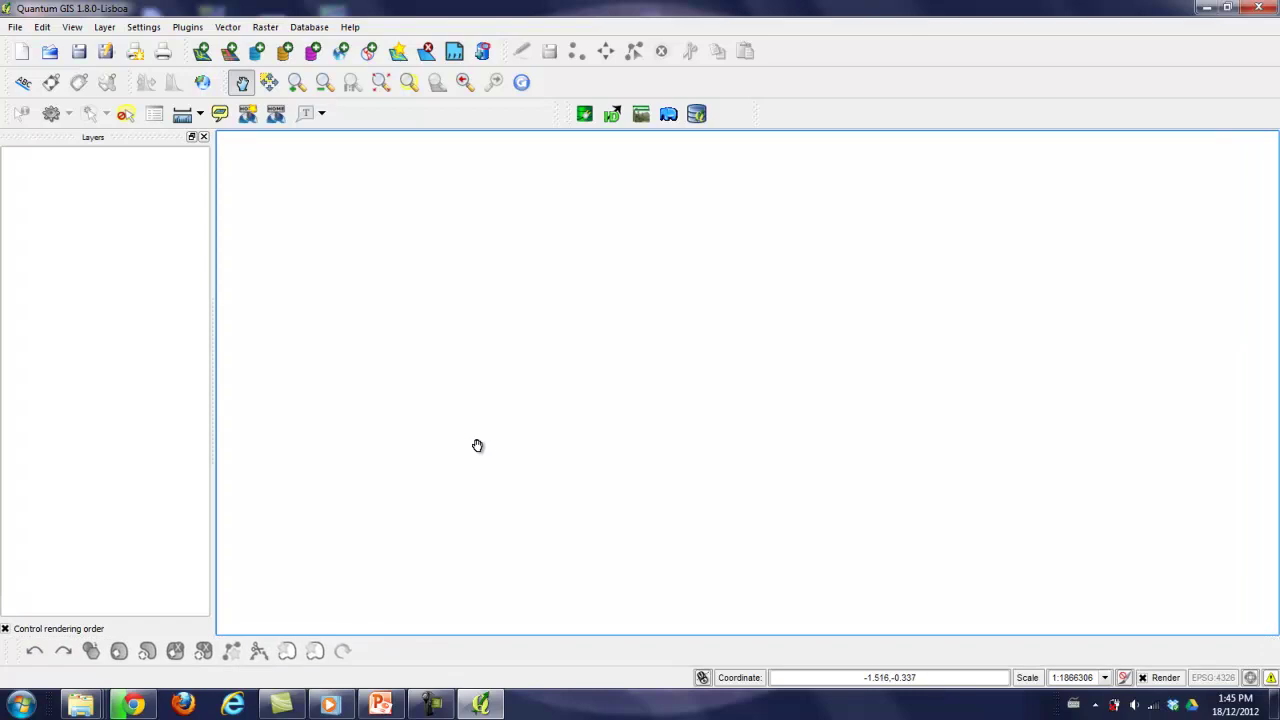
left_click(205, 56)
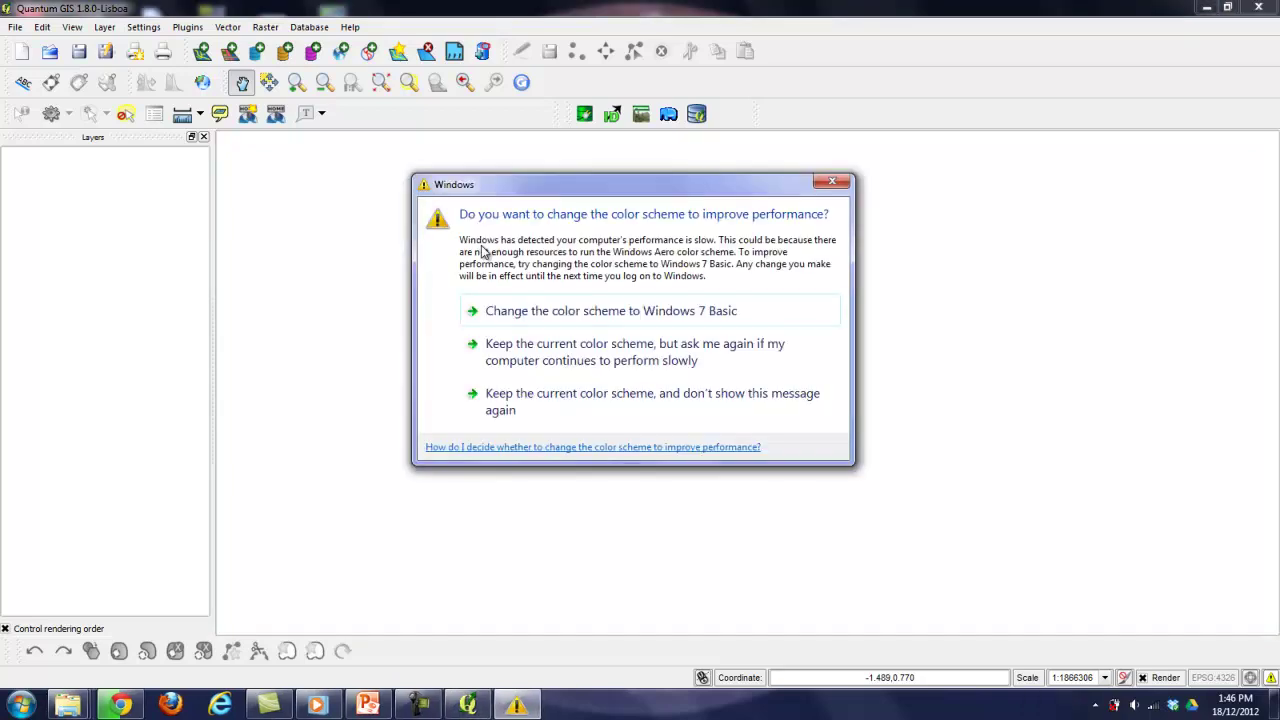
left_click(832, 184)
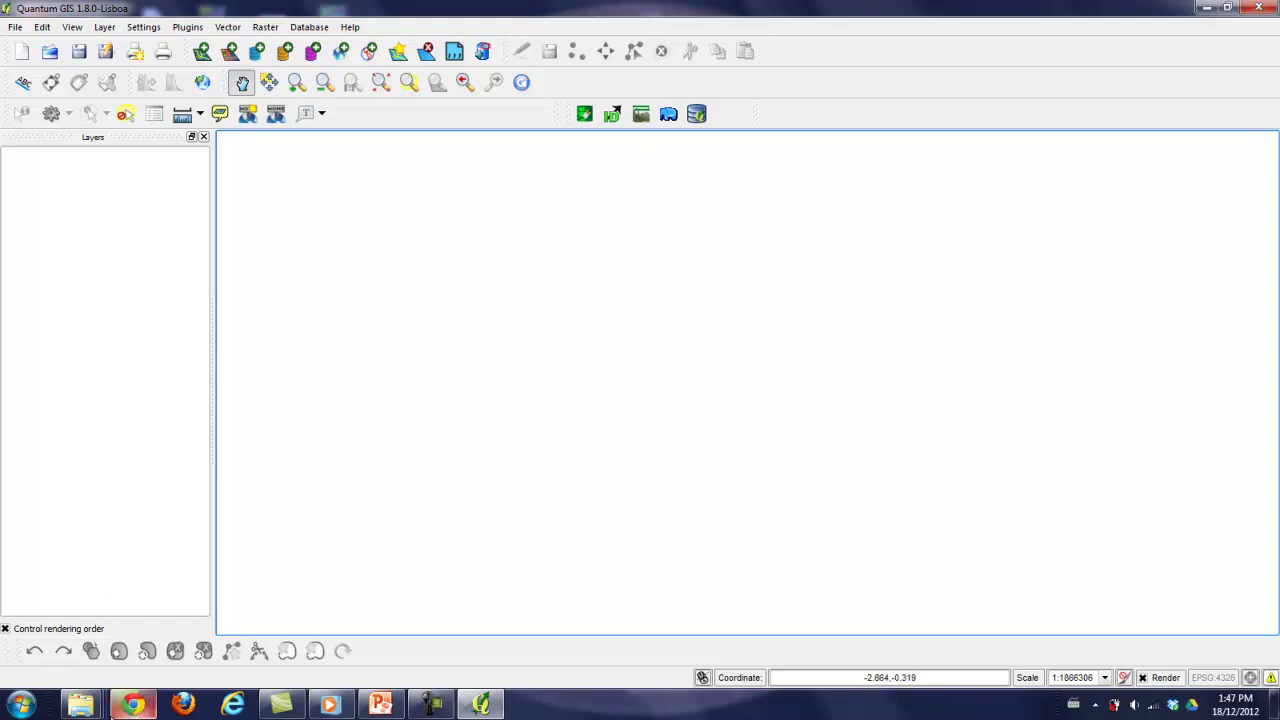
Step: Switch to the browser and open the Department of Energy and Climate Change source for the UK coastline from the Off-Sea Evaluation wiki's data table
left_click(133, 705)
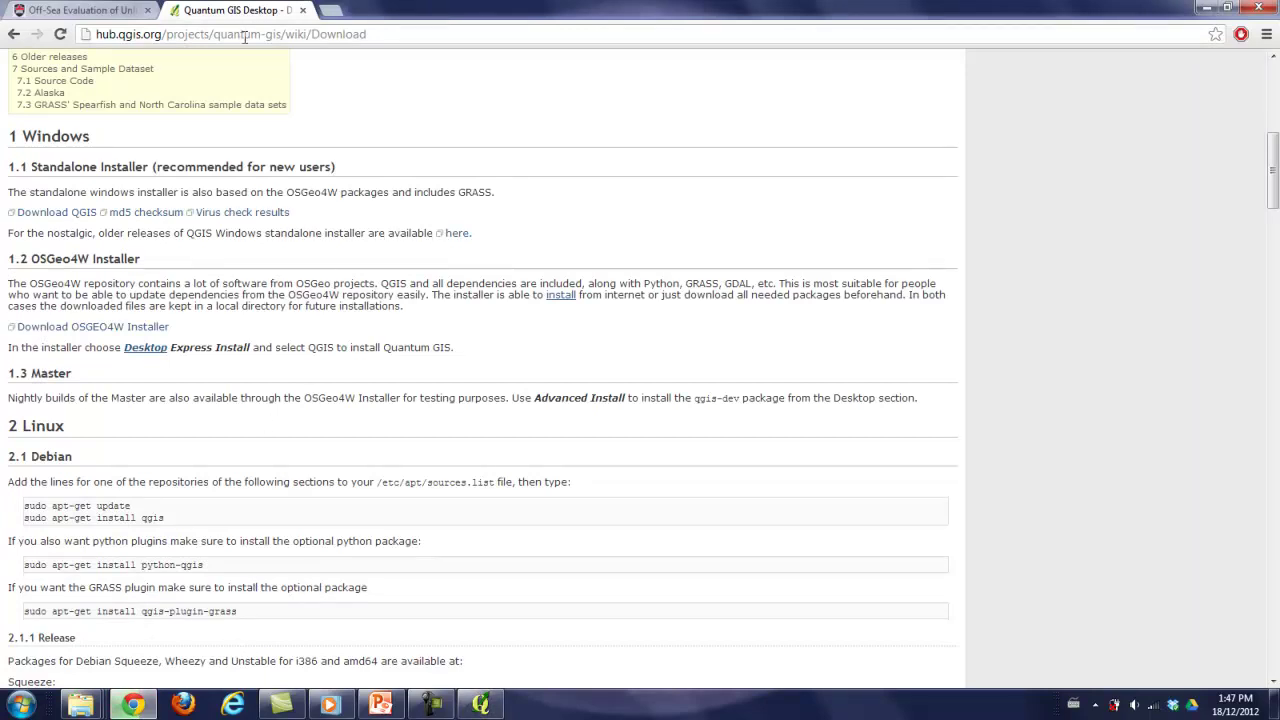
left_click(110, 12)
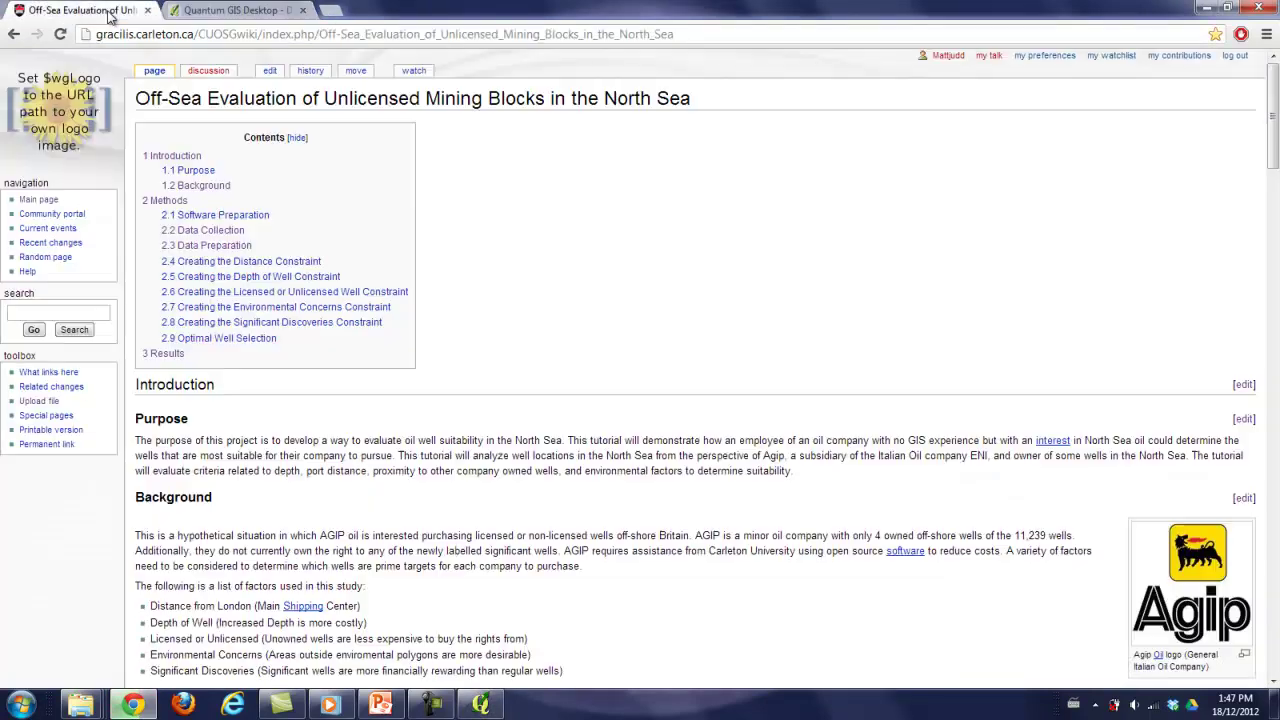
scroll(640, 210, "down", 7)
scroll(640, 235, "up", 3)
scroll(640, 244, "up", 4)
scroll(480, 392, "down", 3)
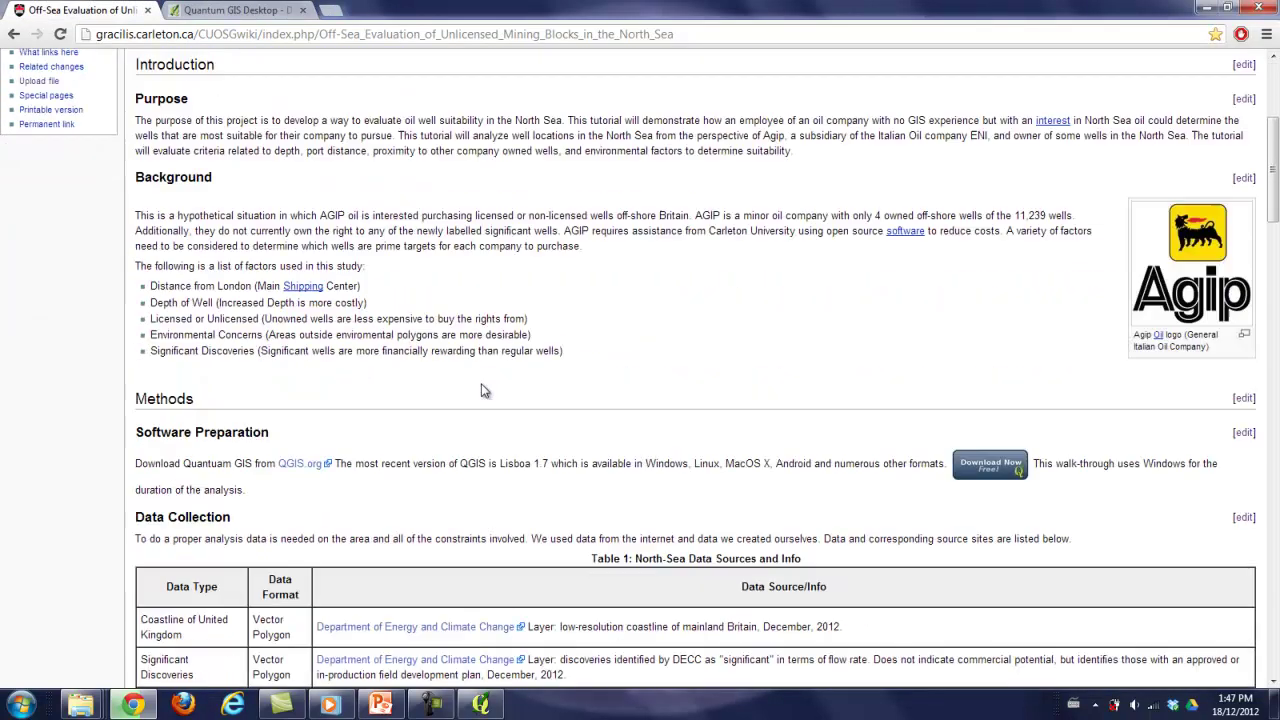
scroll(729, 443, "down", 3)
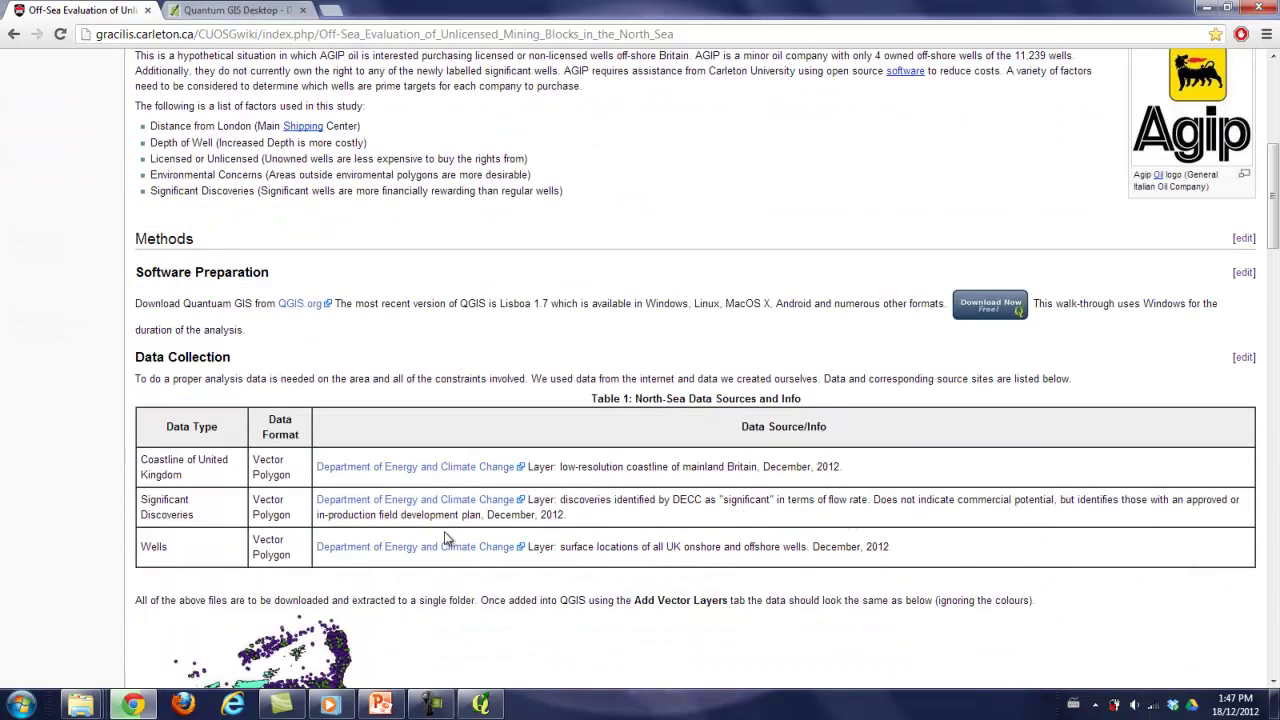
left_click(429, 466)
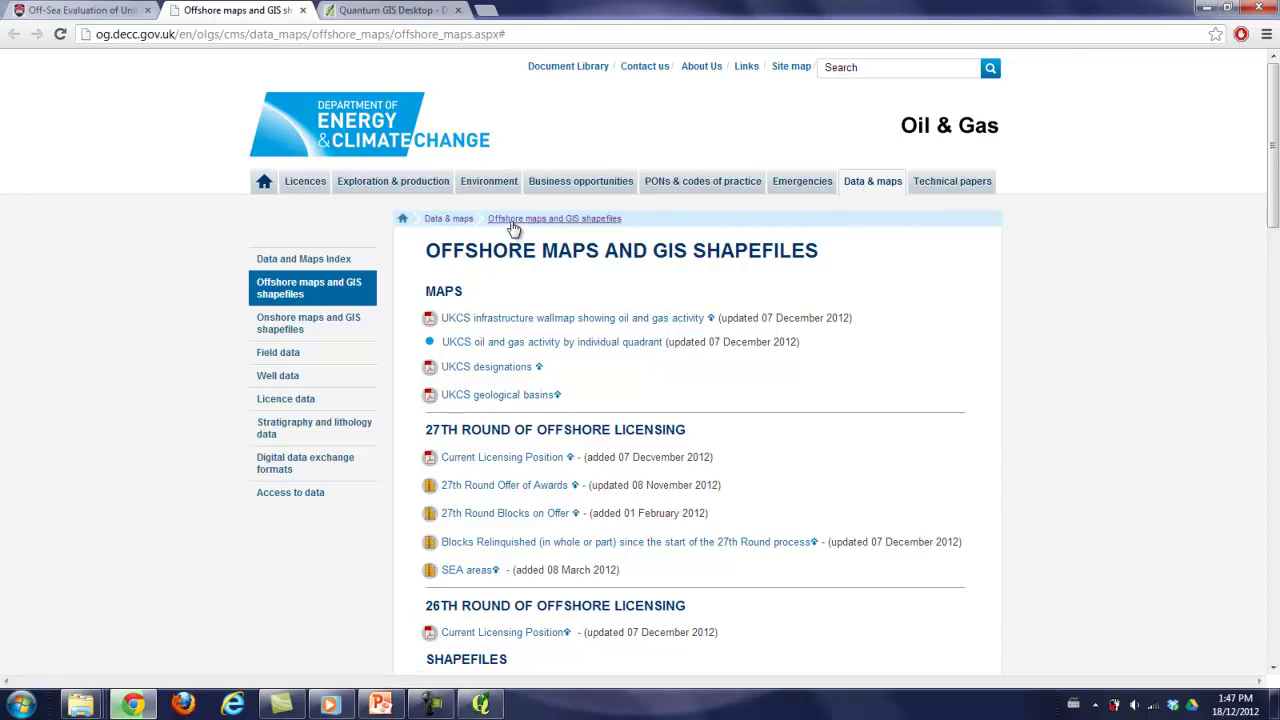
Step: Examine the offshore GIS shapefiles table, including the descriptions of the Coastline, Wells and Significant discoveries layers
scroll(613, 259, "down", 4)
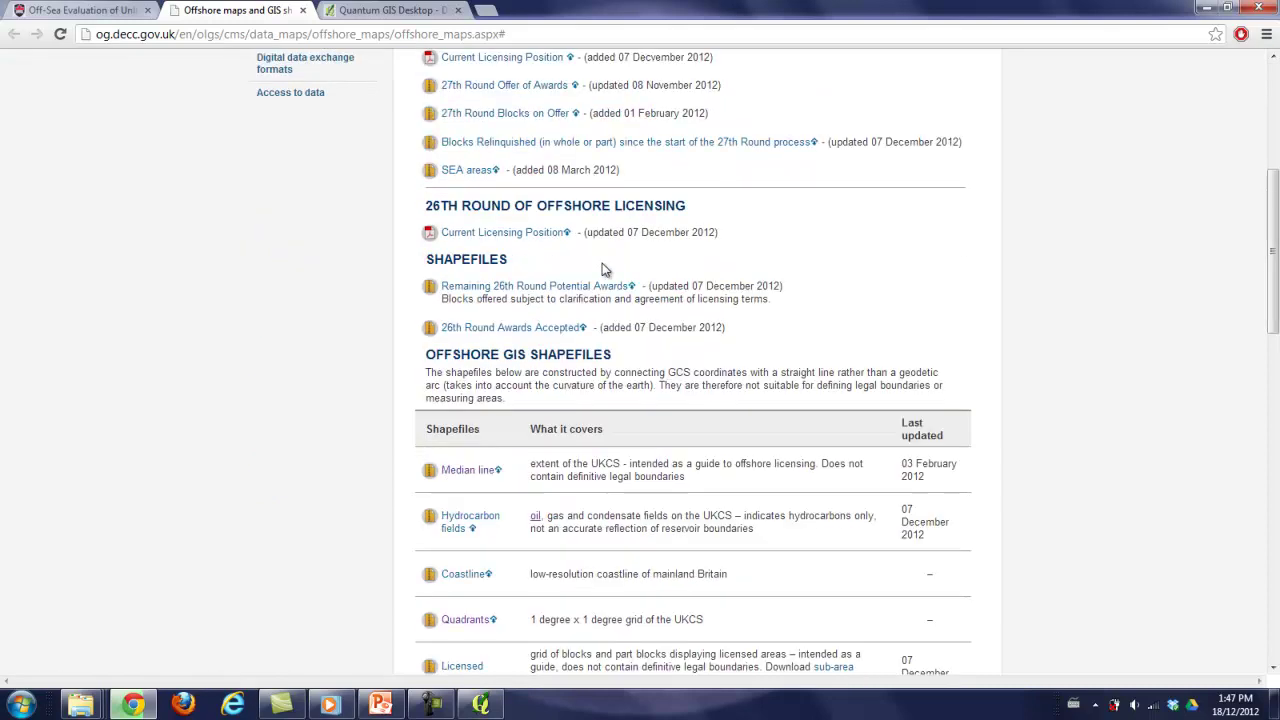
scroll(435, 262, "up", 4)
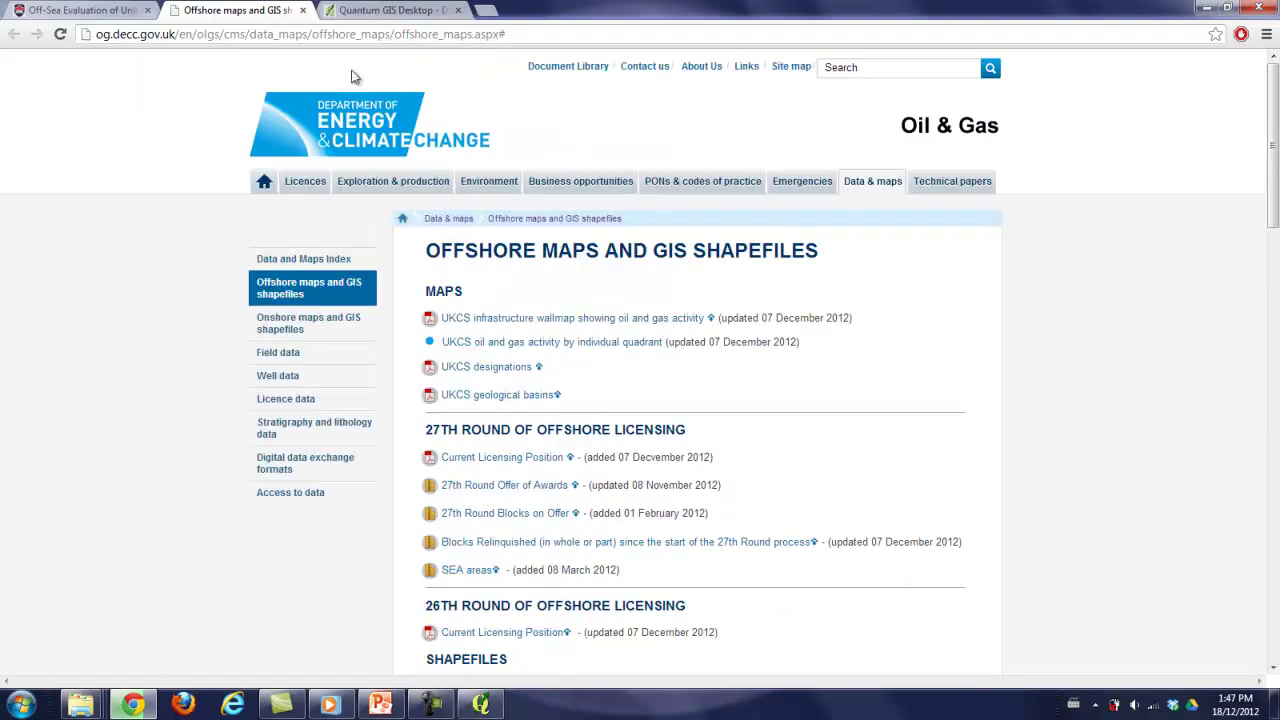
scroll(503, 246, "down", 7)
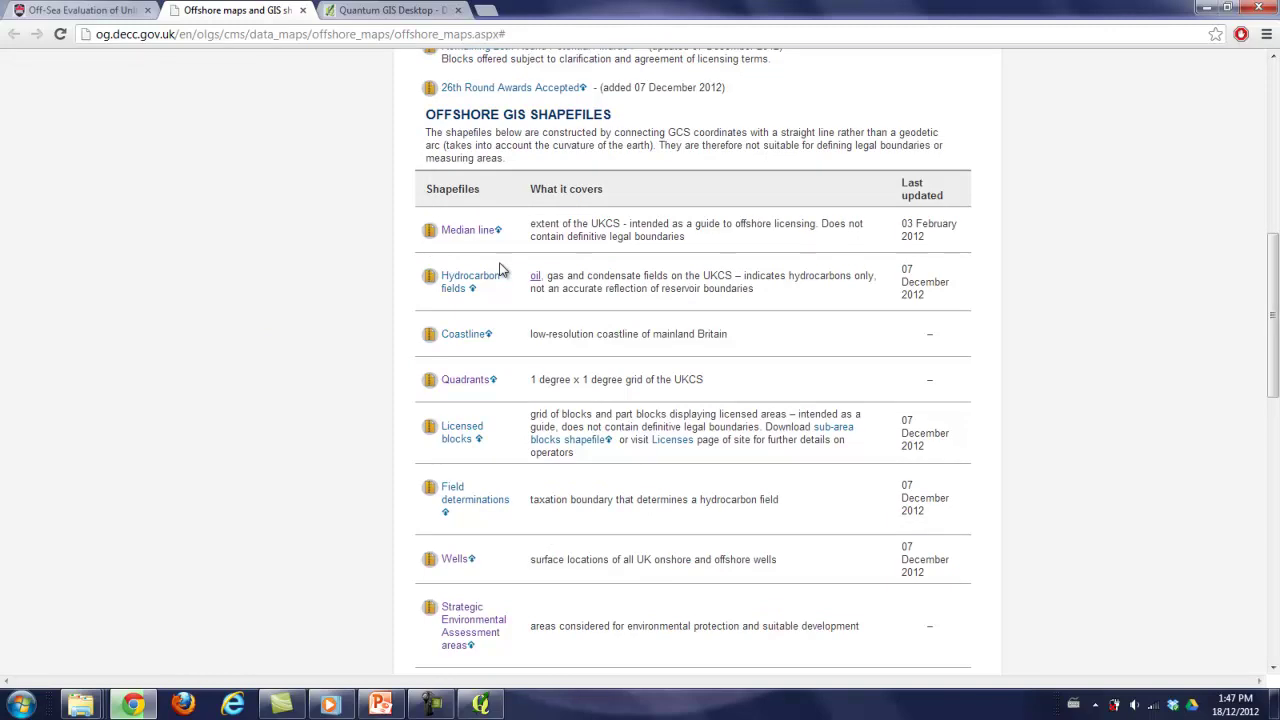
scroll(501, 270, "down", 2)
scroll(501, 270, "up", 4)
scroll(443, 284, "down", 1)
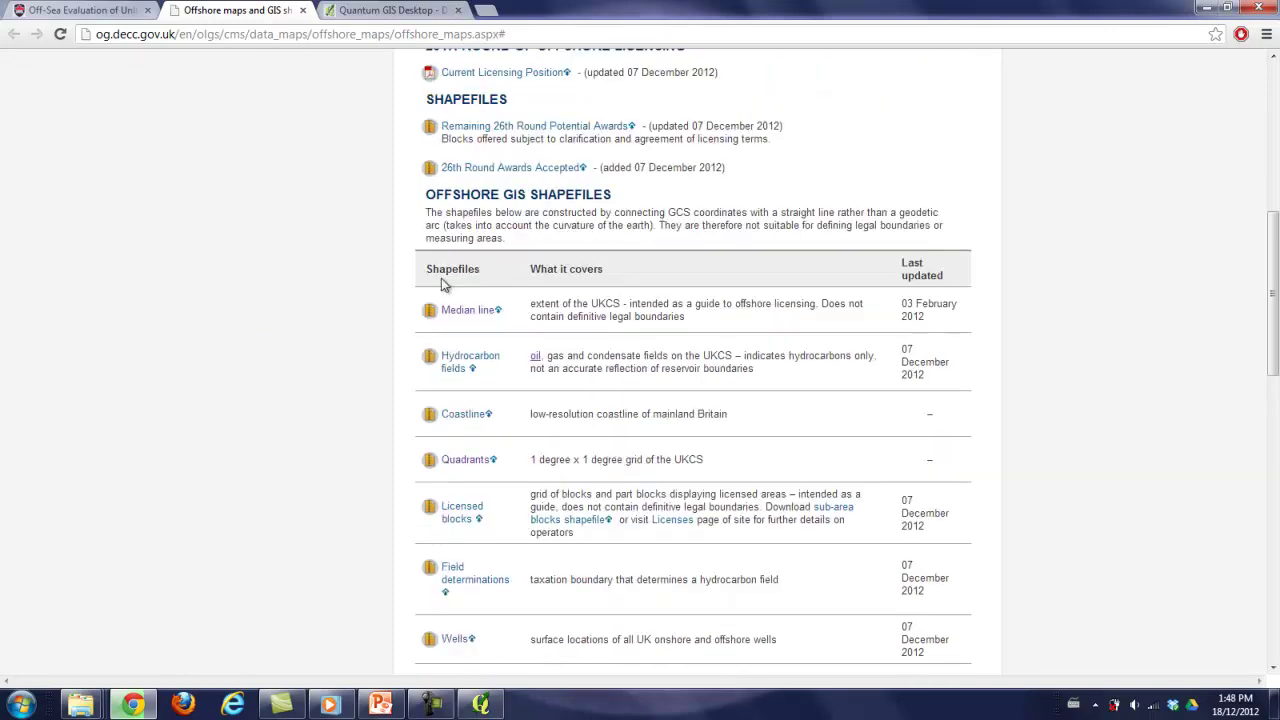
left_click_drag(530, 414, 758, 411)
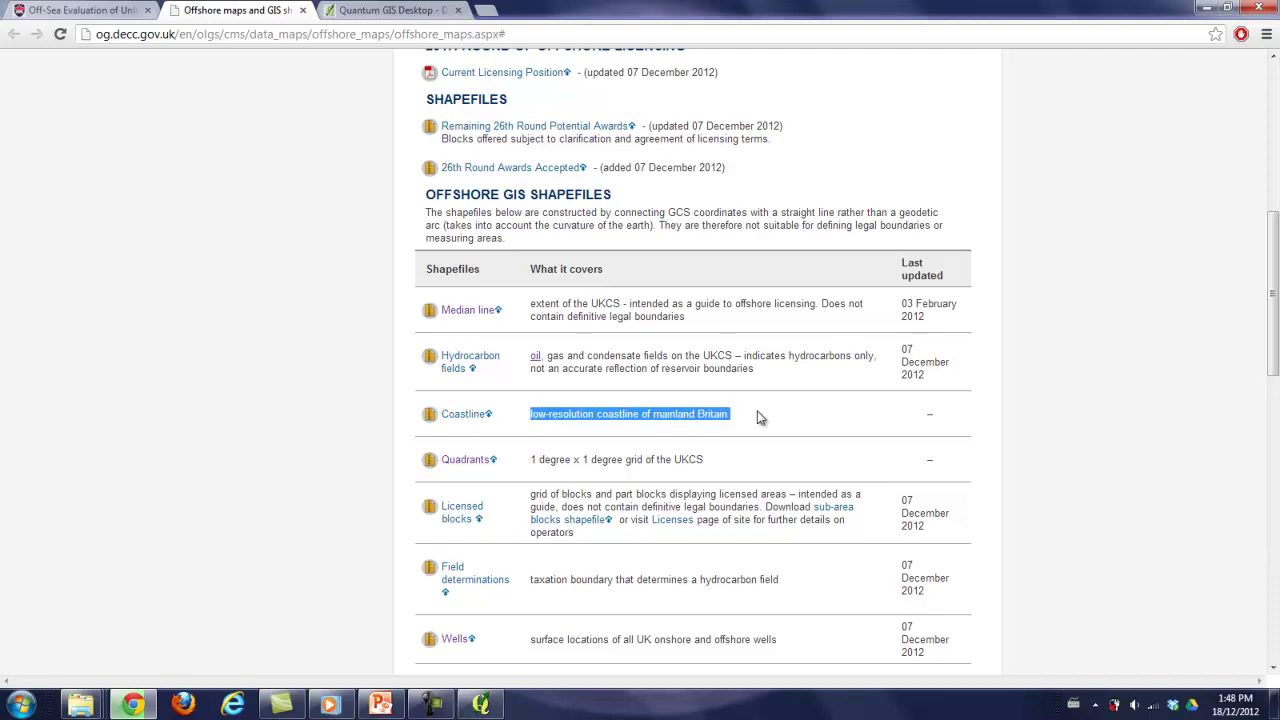
scroll(683, 413, "down", 1)
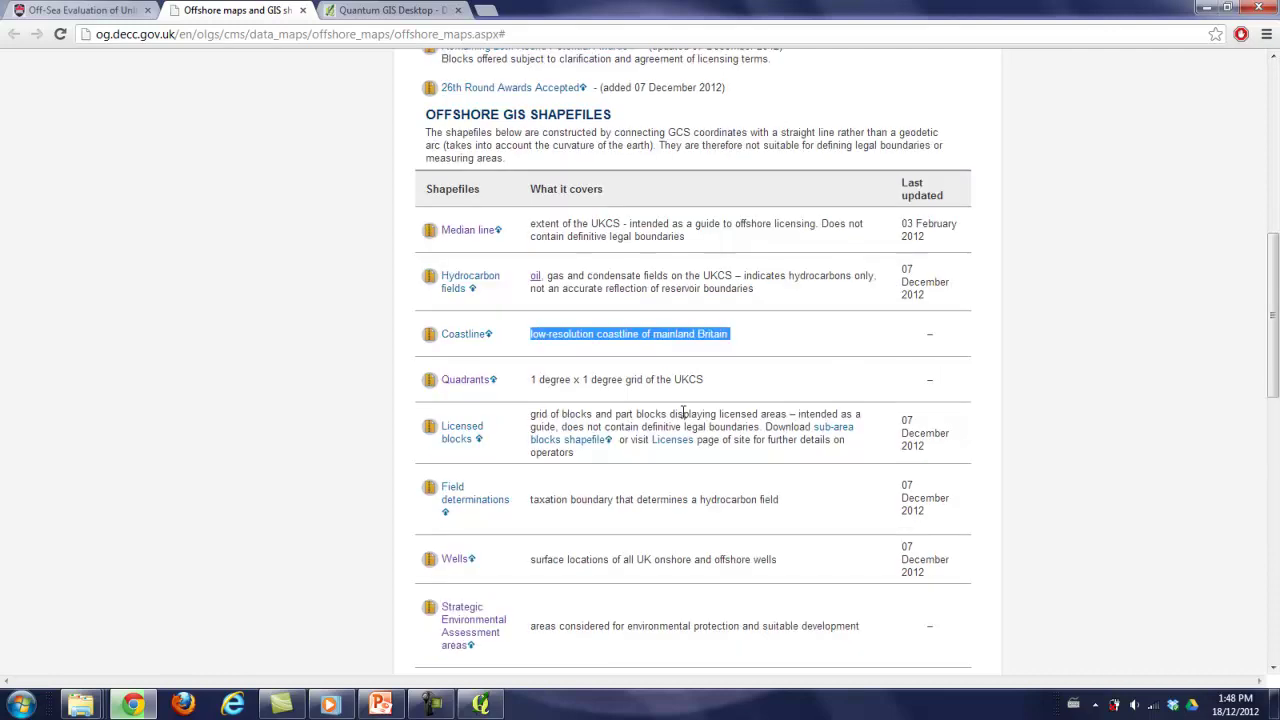
scroll(683, 413, "down", 2)
left_click_drag(603, 399, 672, 435)
left_click_drag(553, 530, 768, 528)
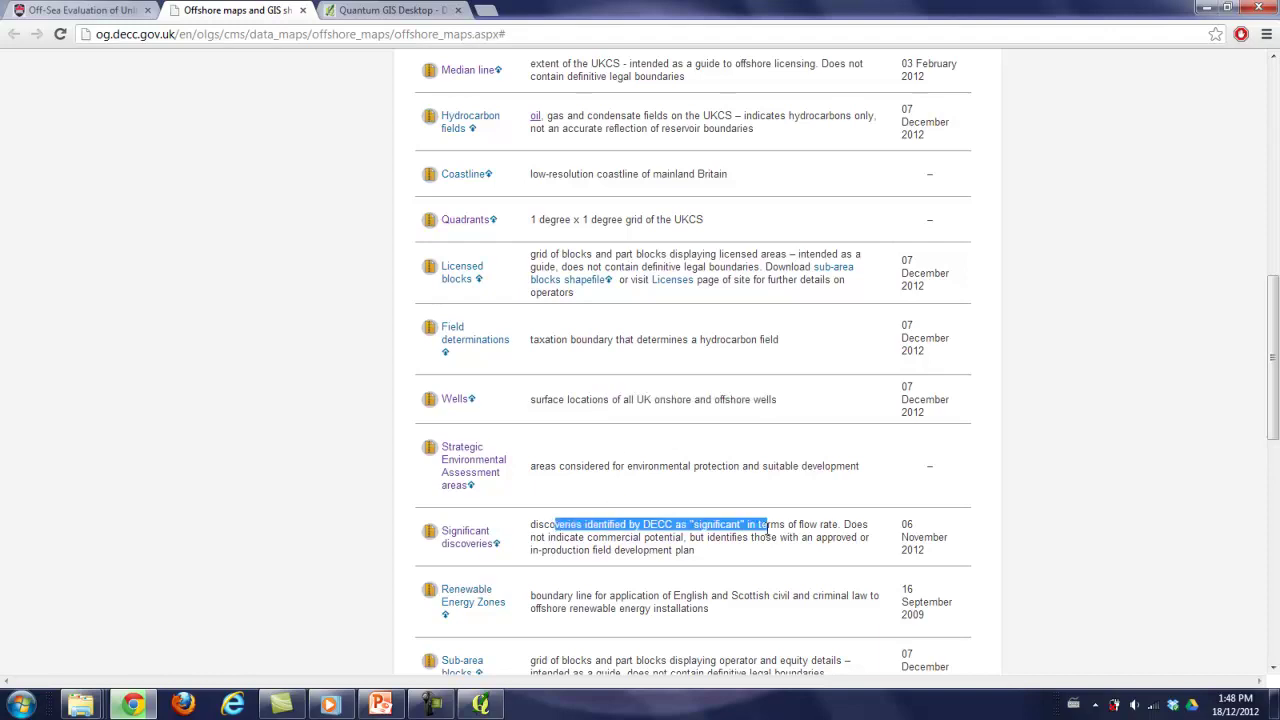
scroll(766, 520, "down", 4)
scroll(677, 480, "up", 1)
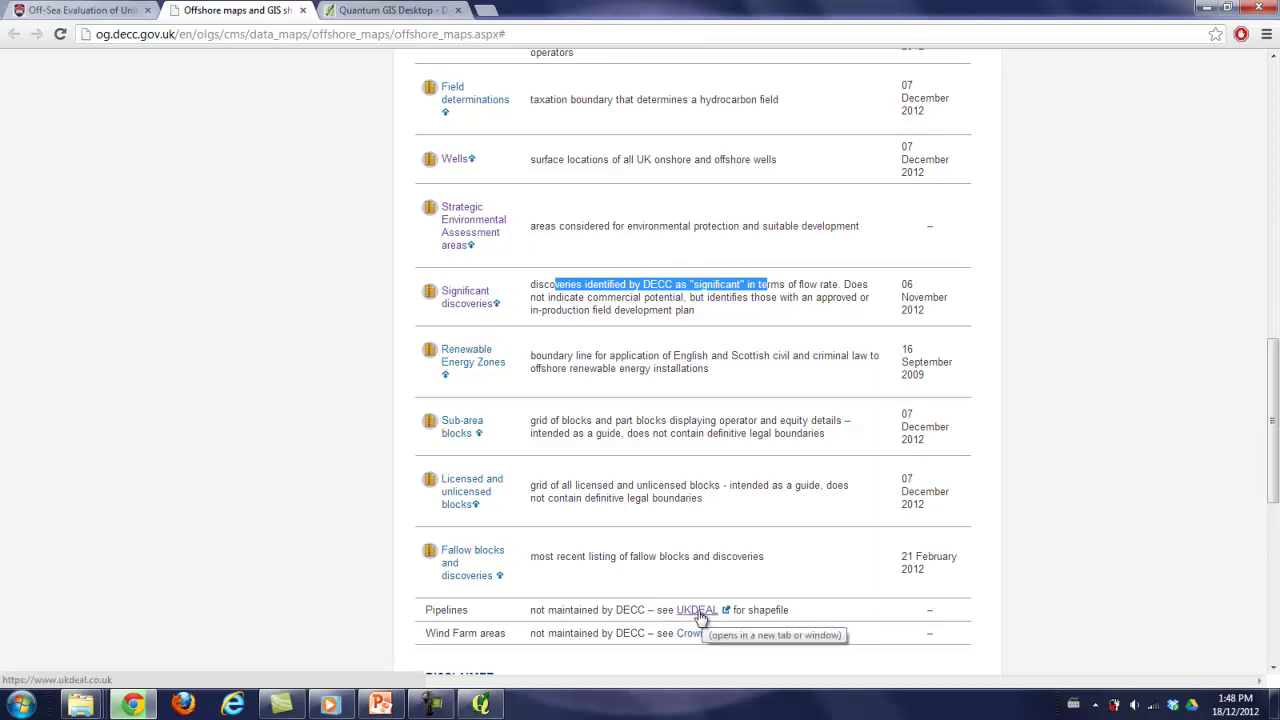
scroll(700, 468, "up", 5)
scroll(656, 380, "up", 2)
scroll(658, 386, "down", 4)
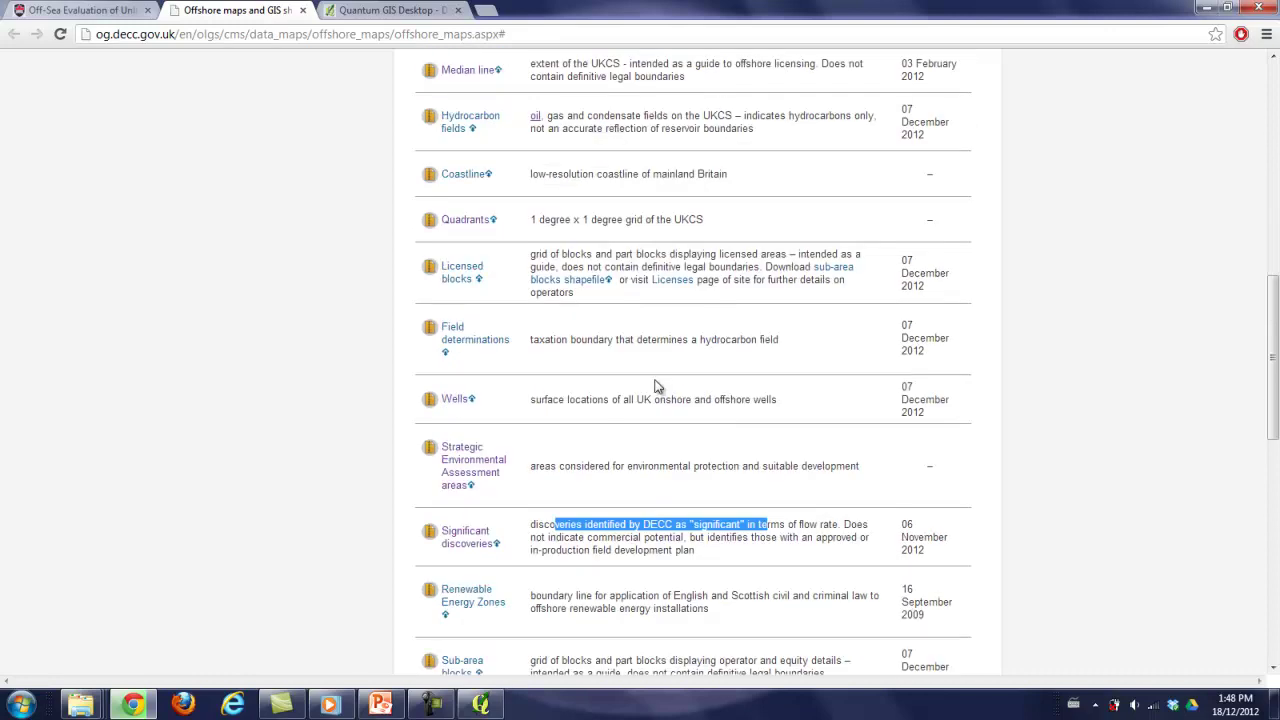
Step: Download the Wells shapefile archive covering all offshore wells from the offshore GIS shapefiles table
right_click(452, 397)
left_click(458, 398)
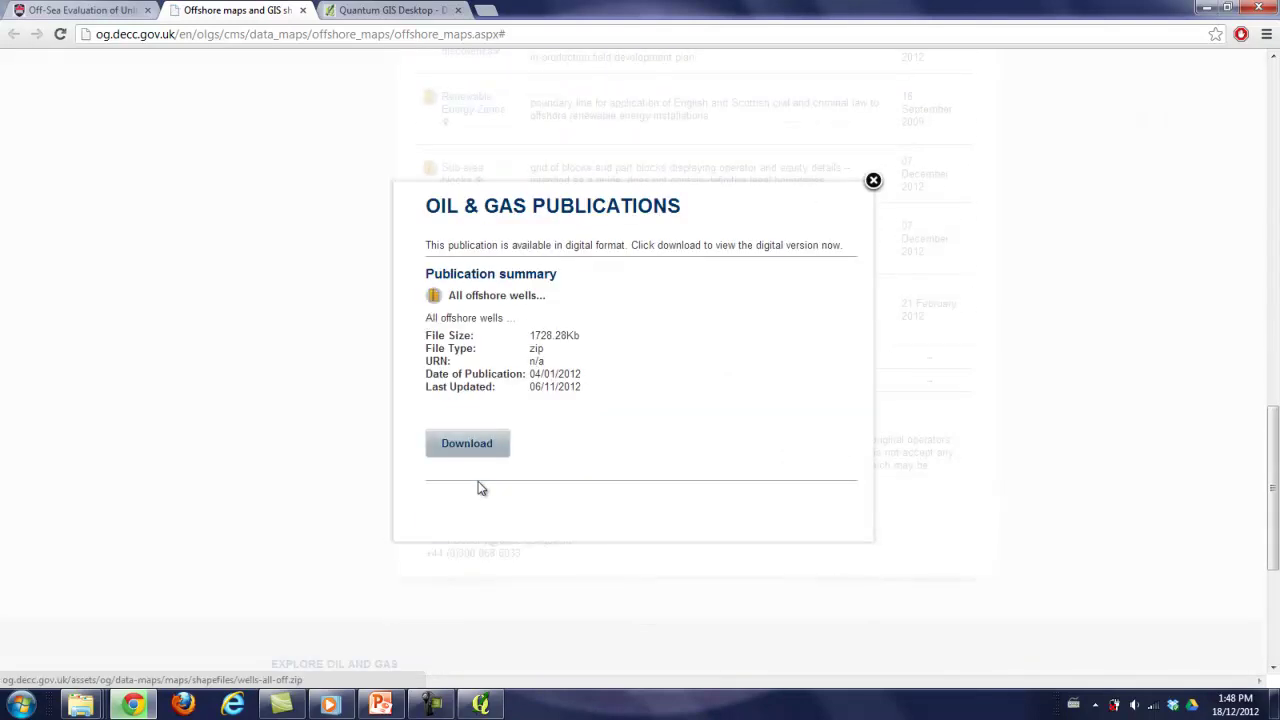
left_click(477, 446)
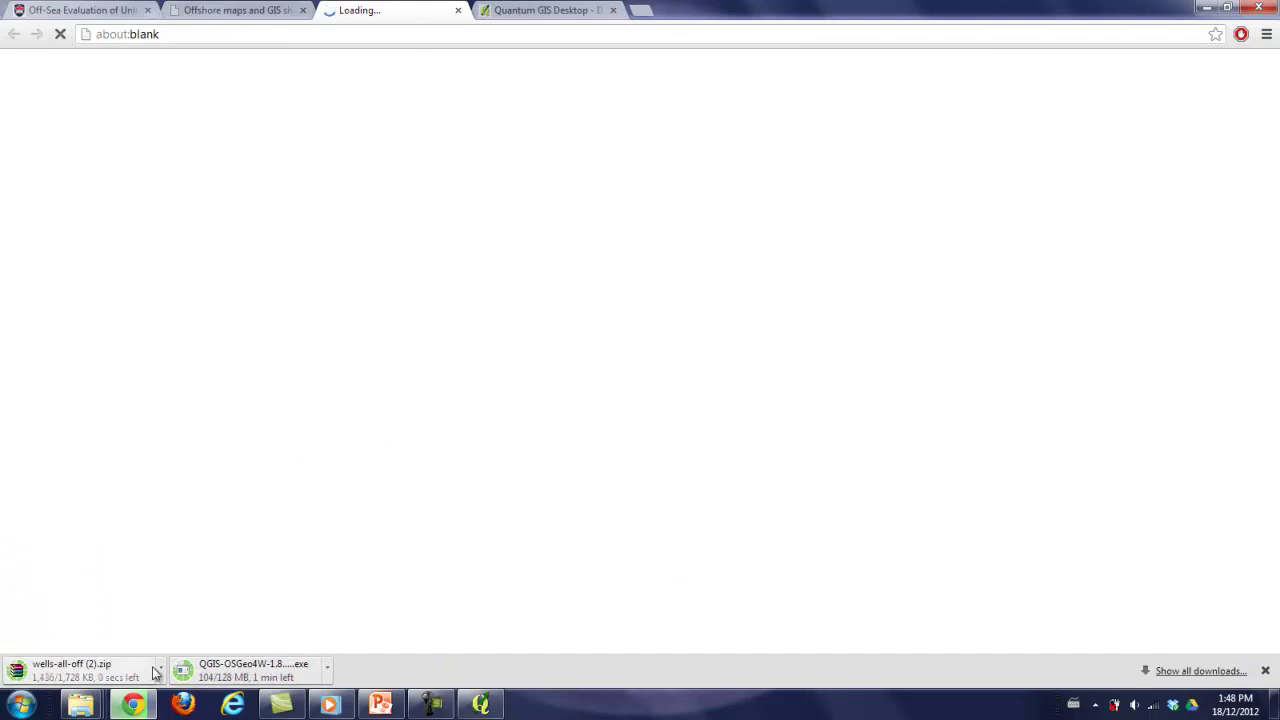
Step: Cancel the QGIS installer download and open the downloaded wells-all-off (3).zip archive in WinRAR
left_click(327, 667)
left_click(365, 648)
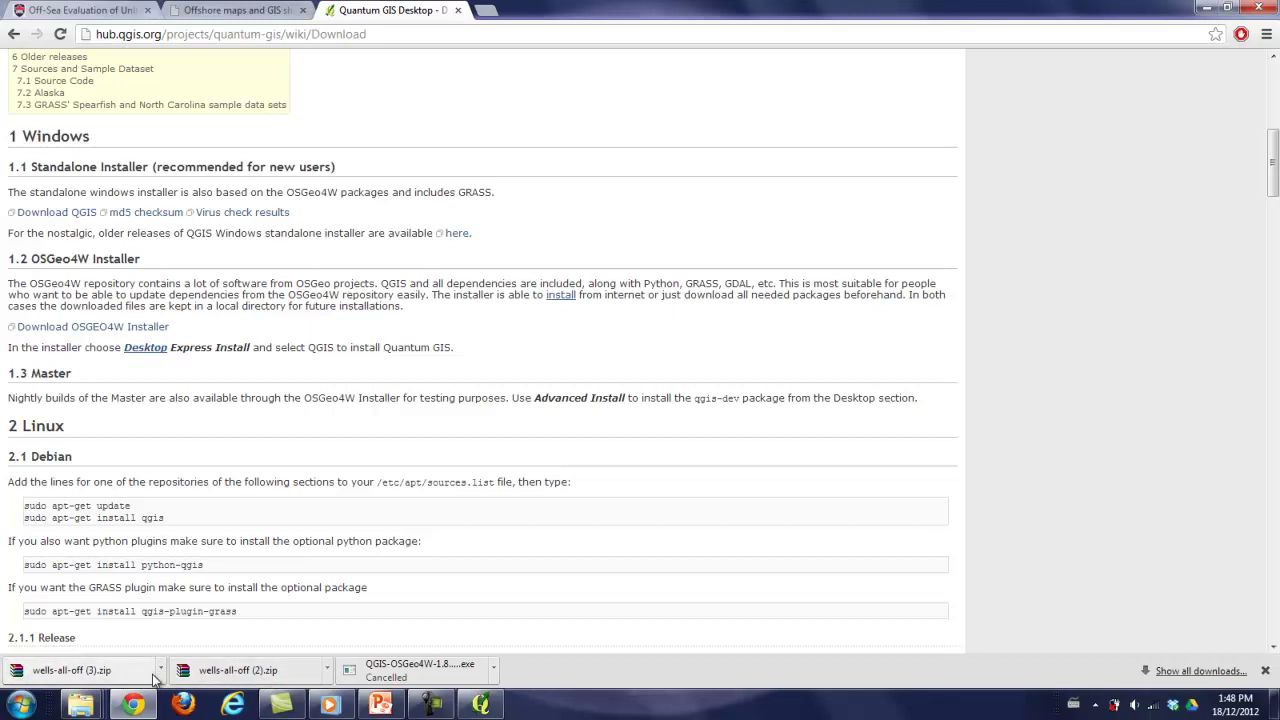
left_click(100, 672)
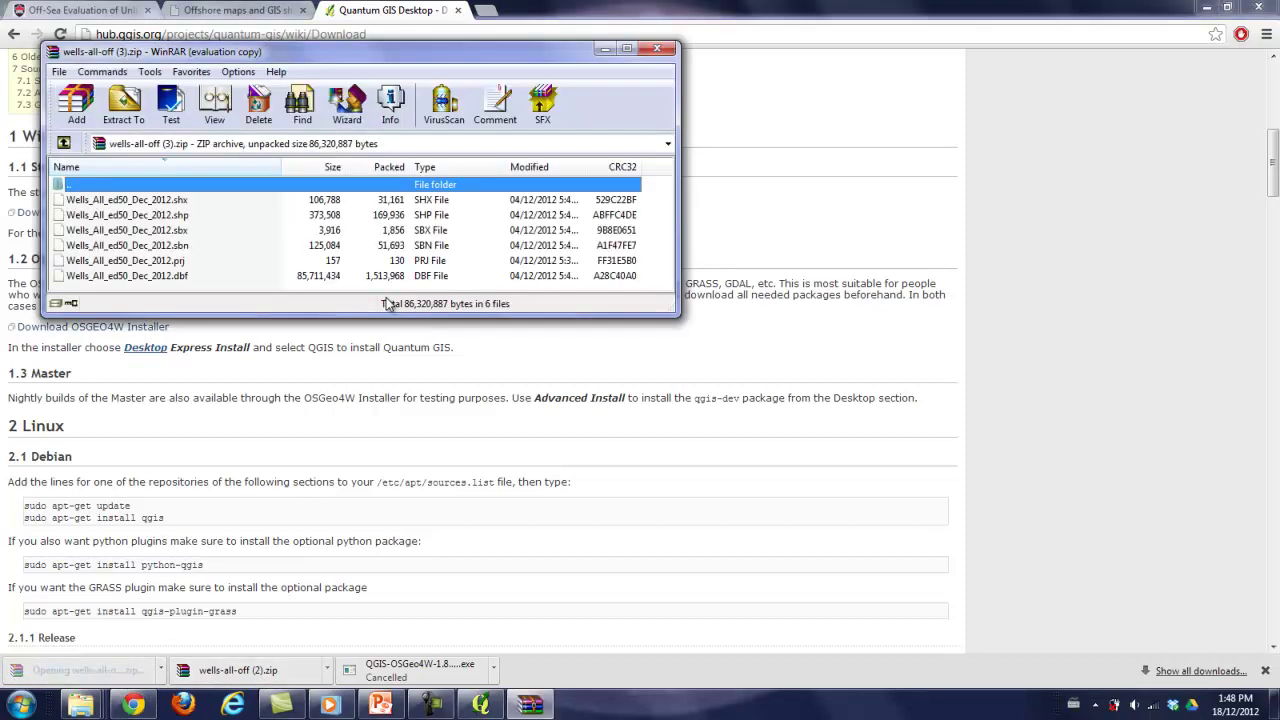
left_click(125, 110)
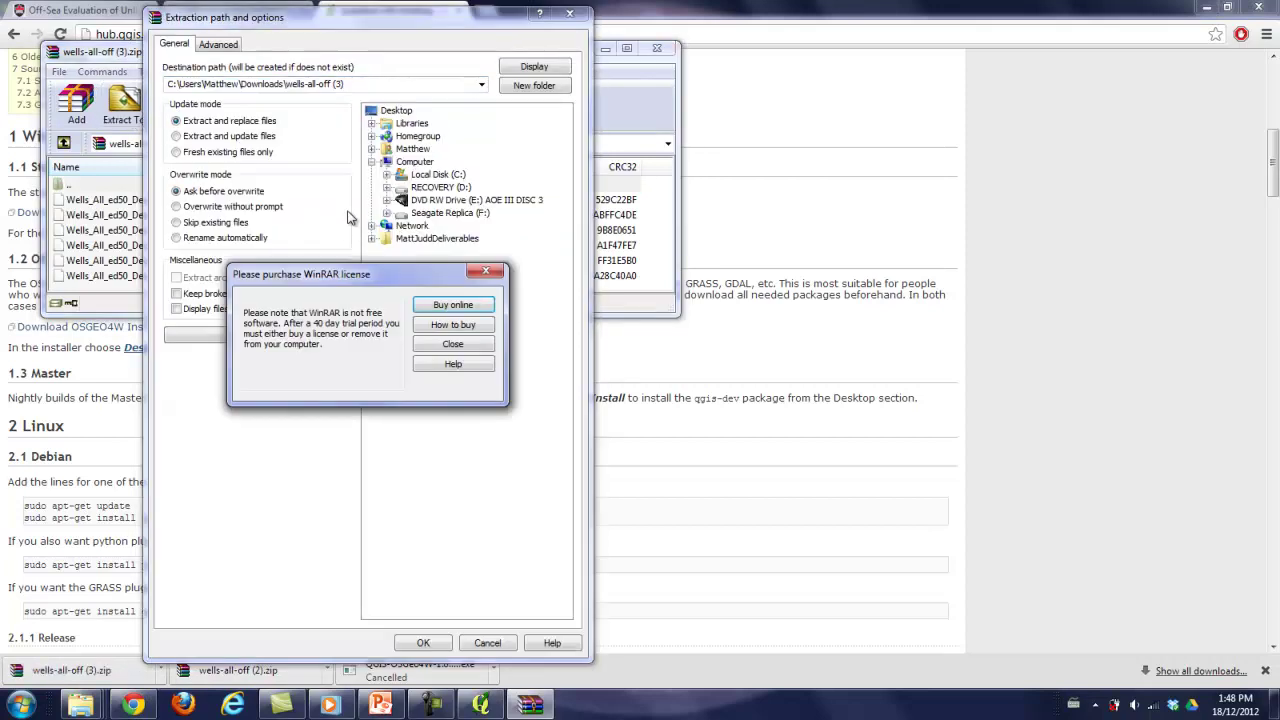
left_click(485, 271)
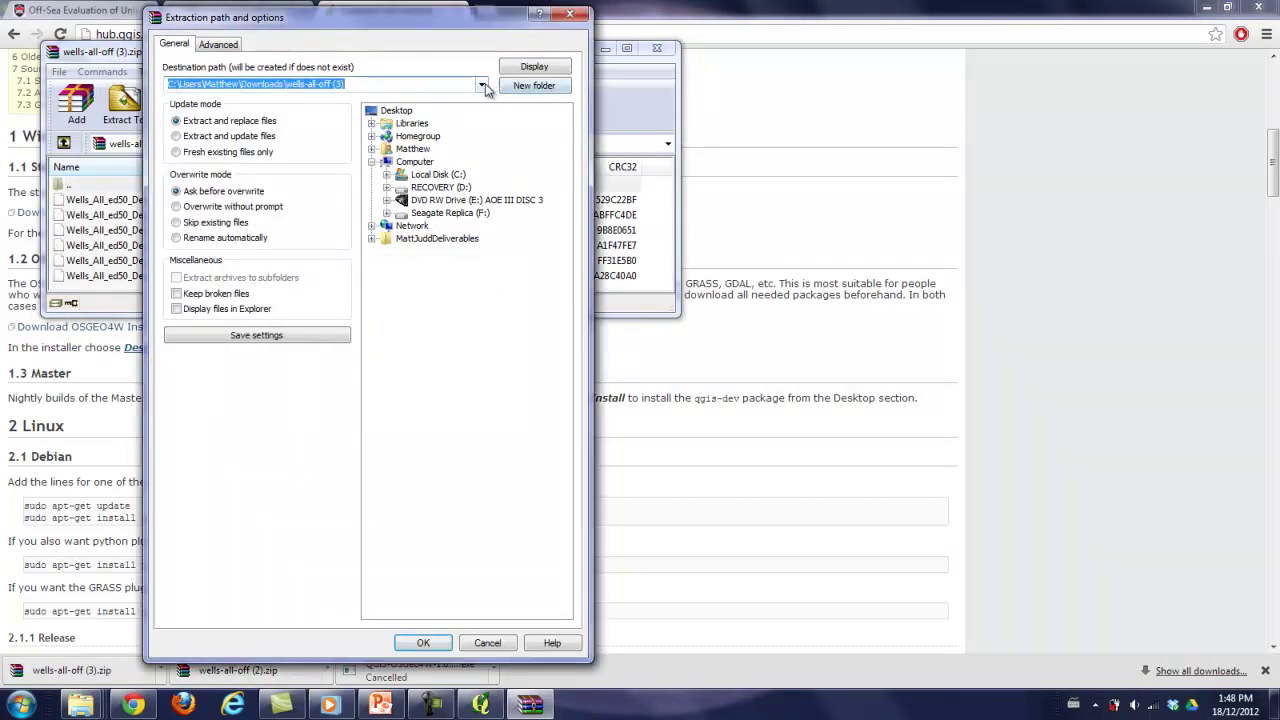
left_click(387, 214)
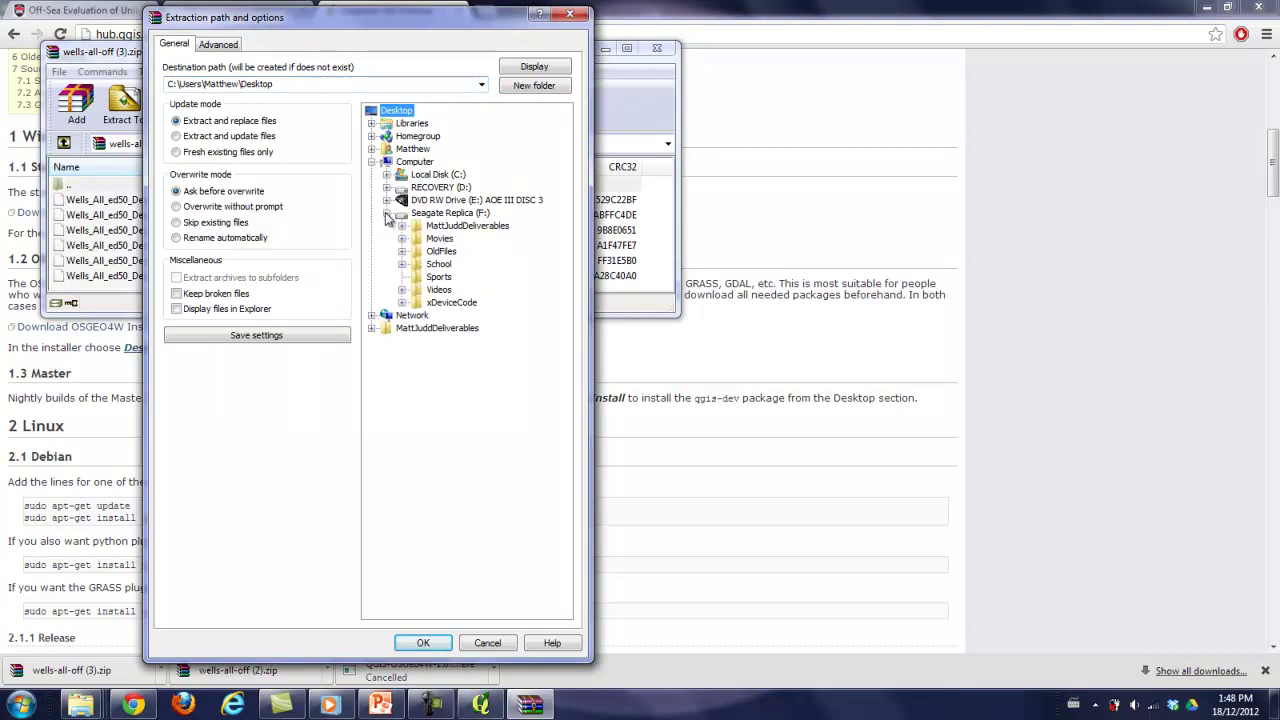
double_click(440, 265)
double_click(461, 289)
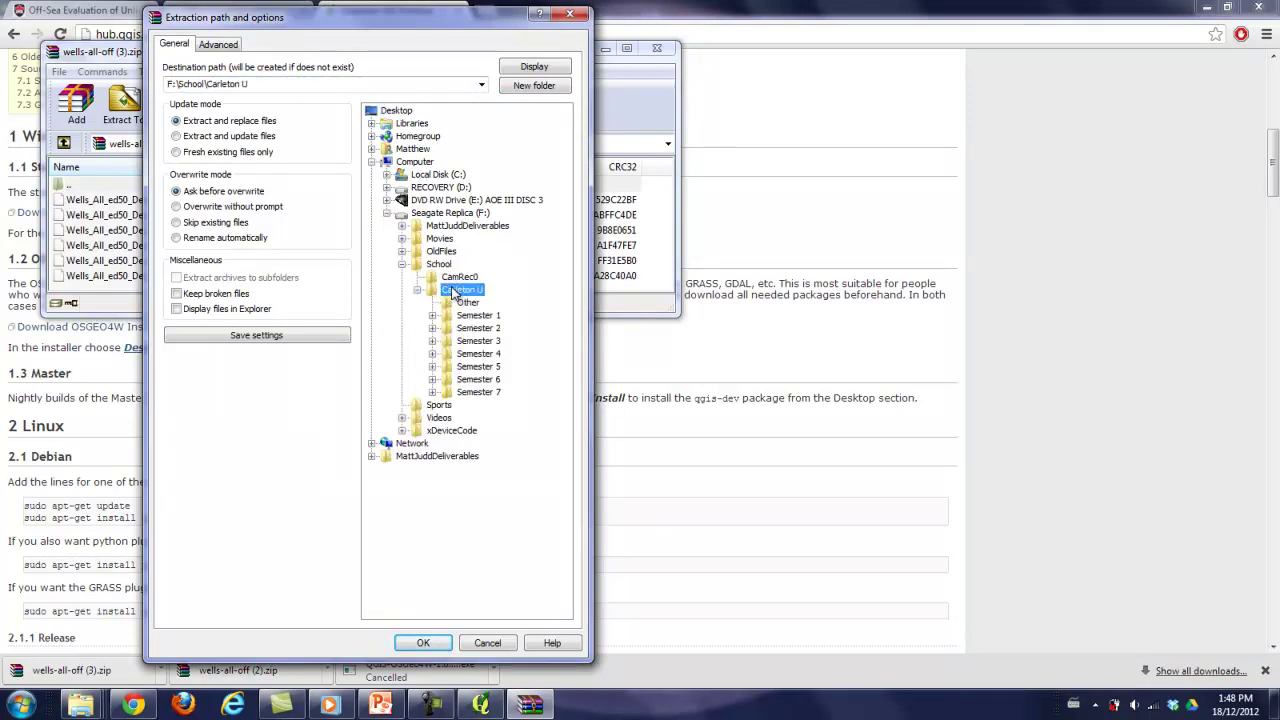
double_click(472, 393)
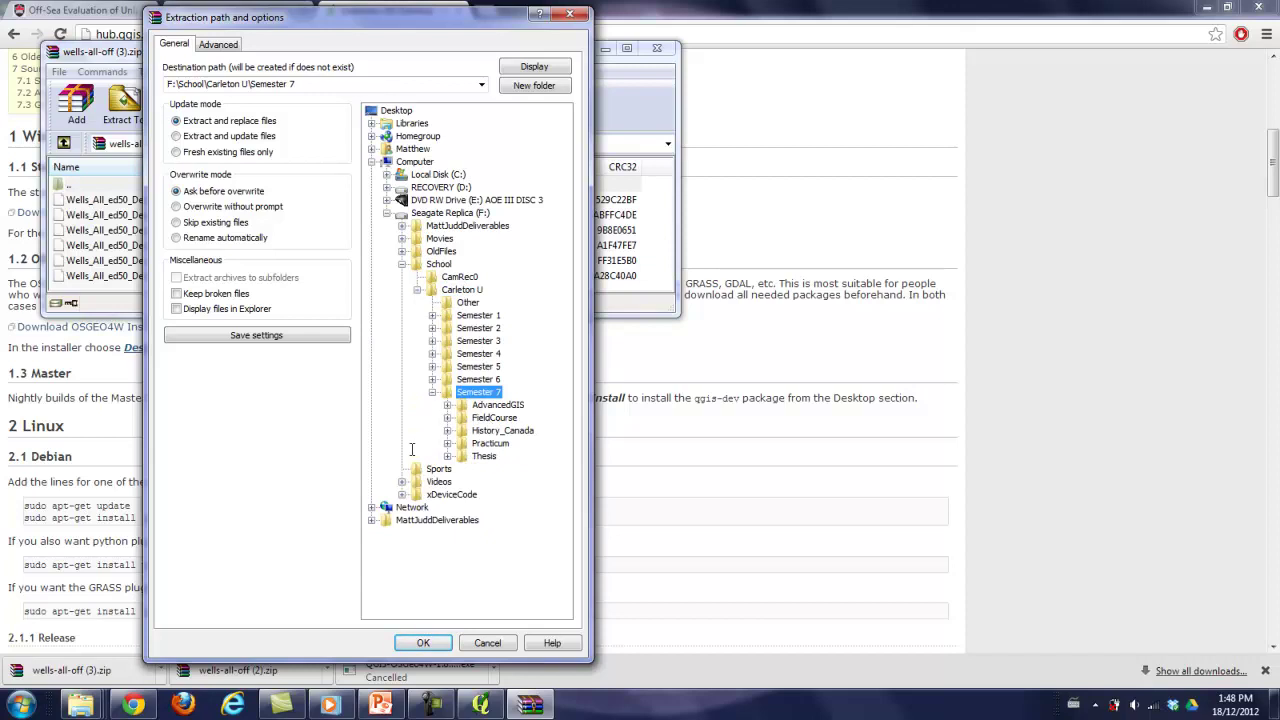
Step: Switch to Windows Explorer, create a folder named Dec18 inside the FinalProject folder, and close the folder window
left_click(80, 705)
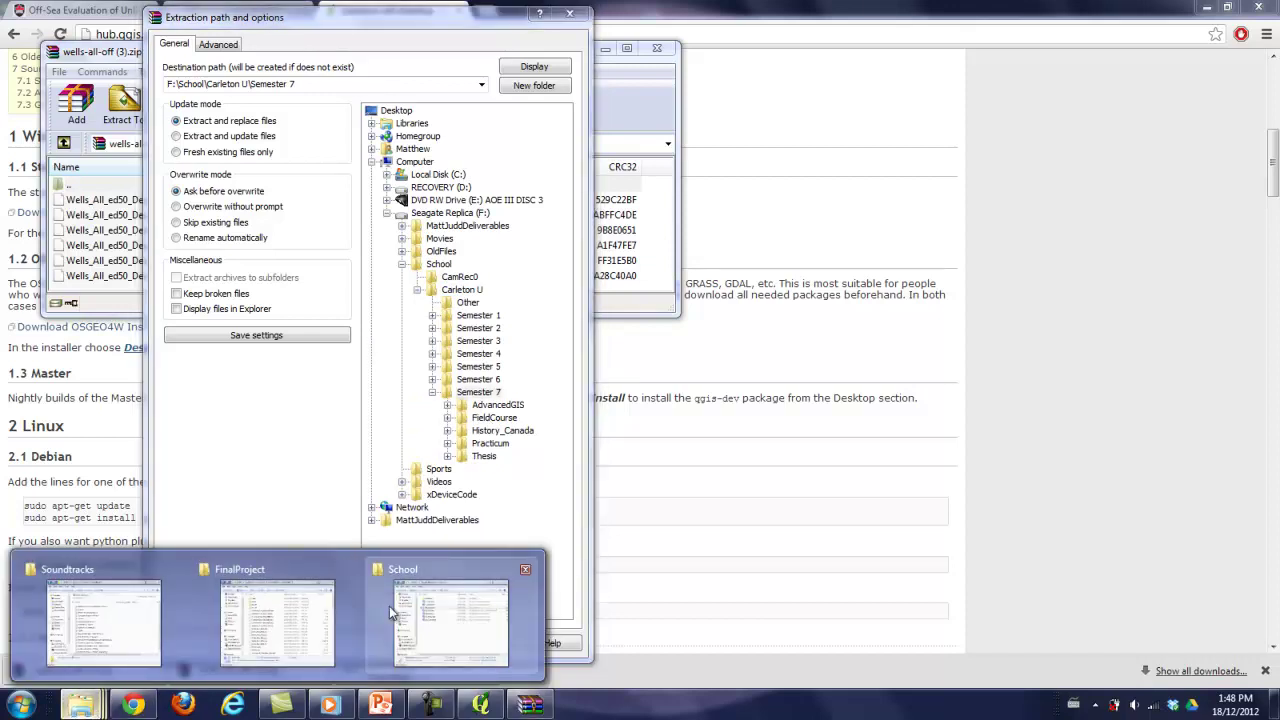
left_click(277, 622)
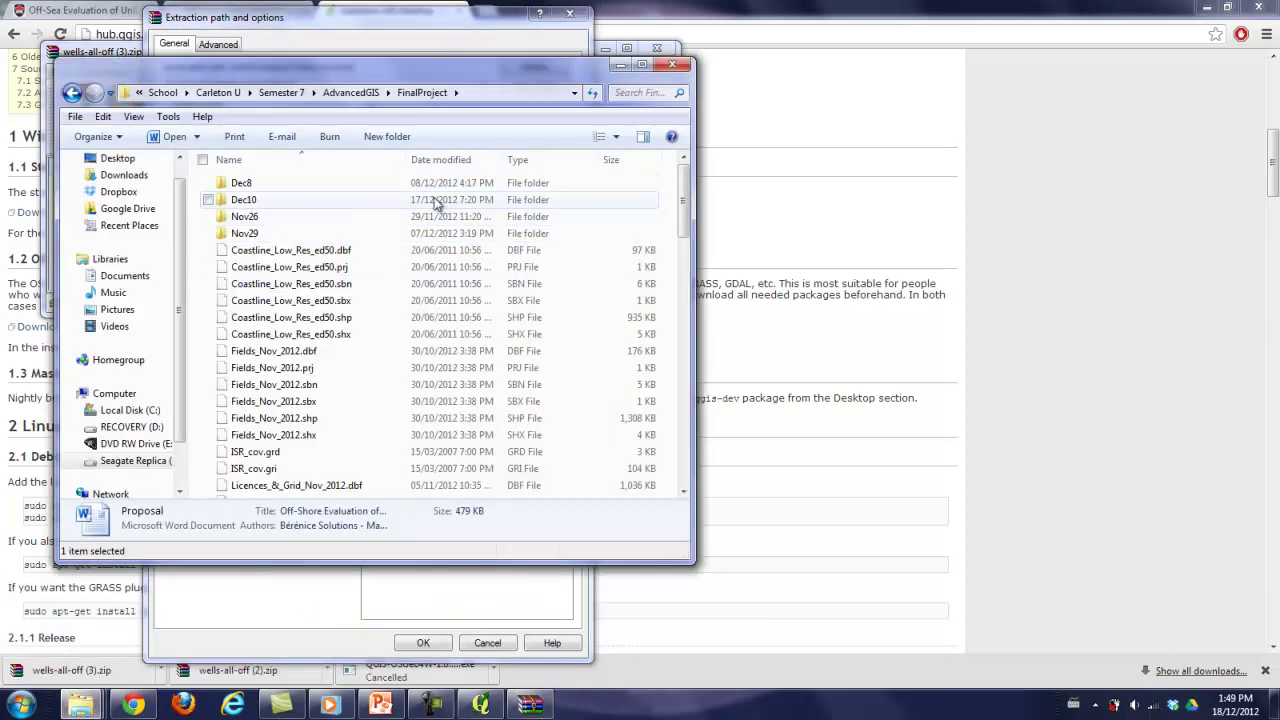
right_click(672, 222)
mouse_move(733, 416)
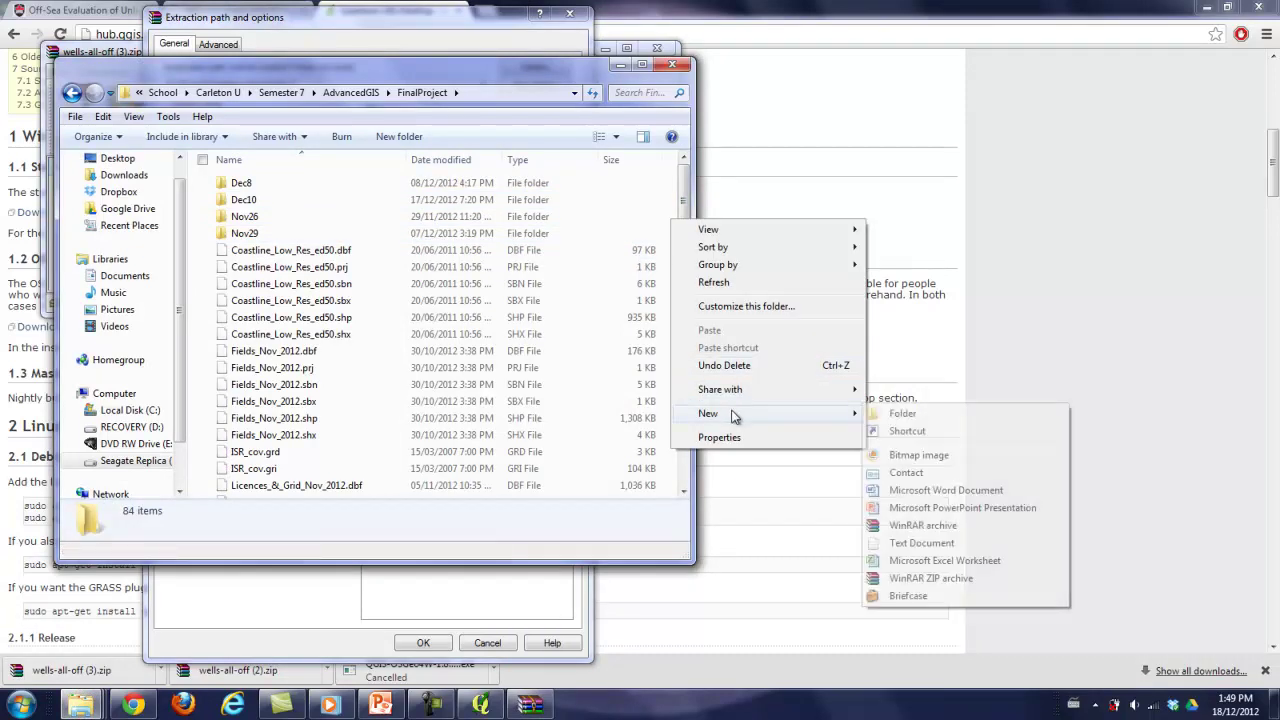
left_click(918, 418)
left_click(1235, 708)
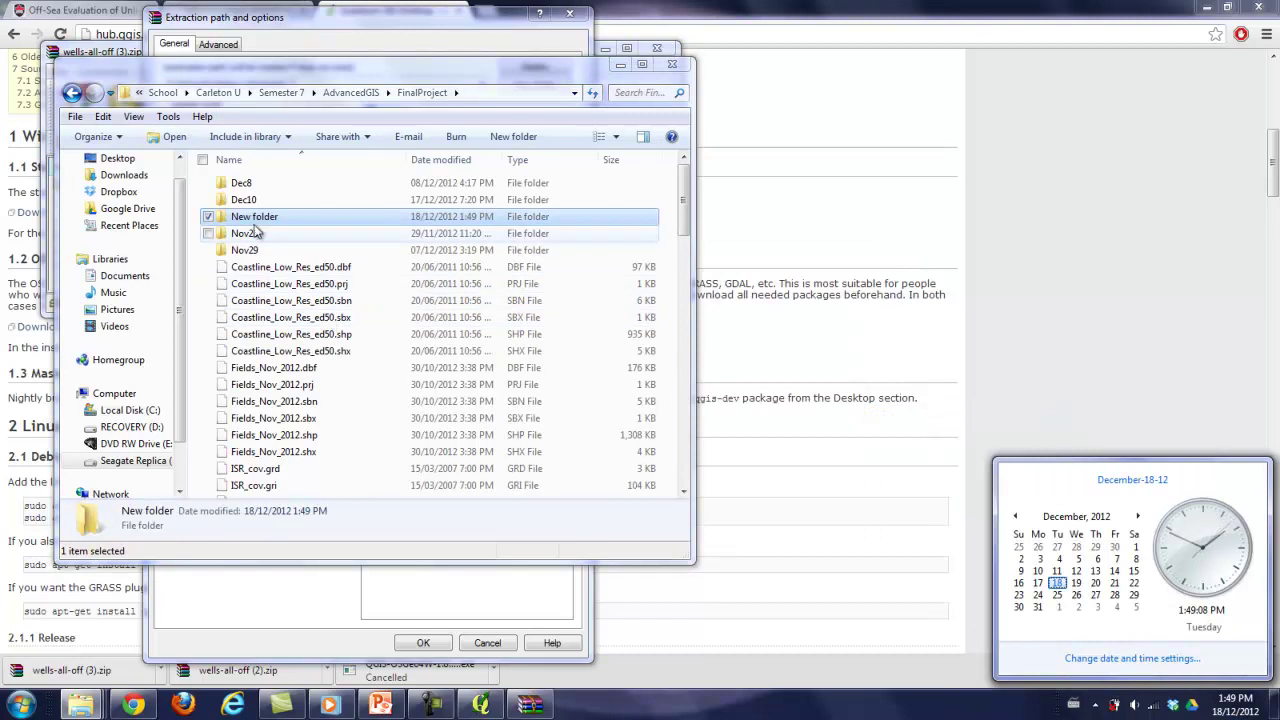
right_click(258, 218)
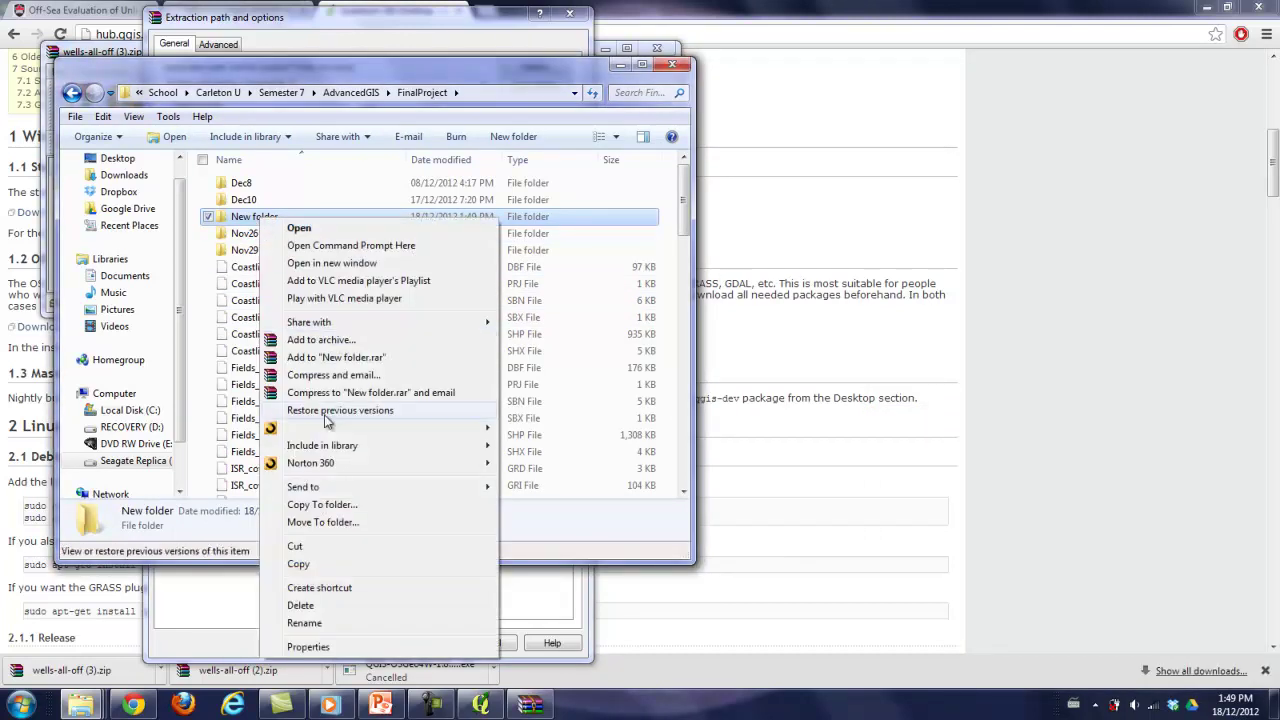
left_click(318, 623)
type("Dec18")
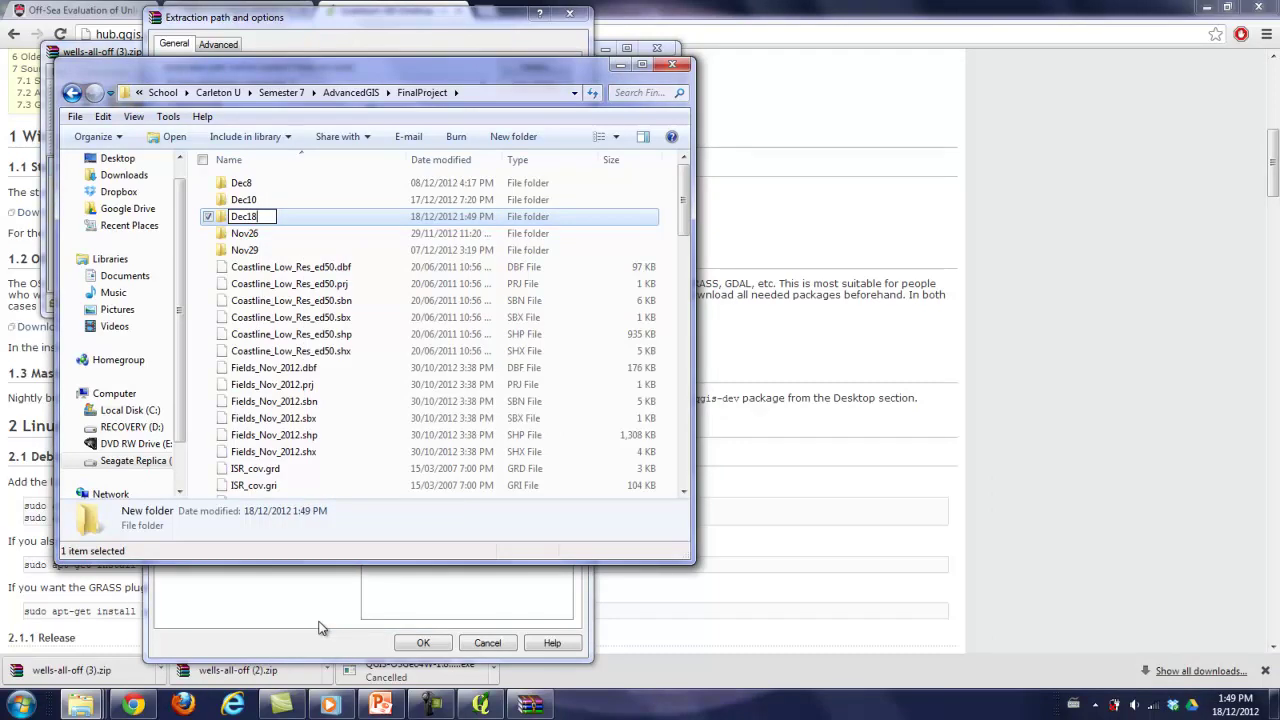
key("Return")
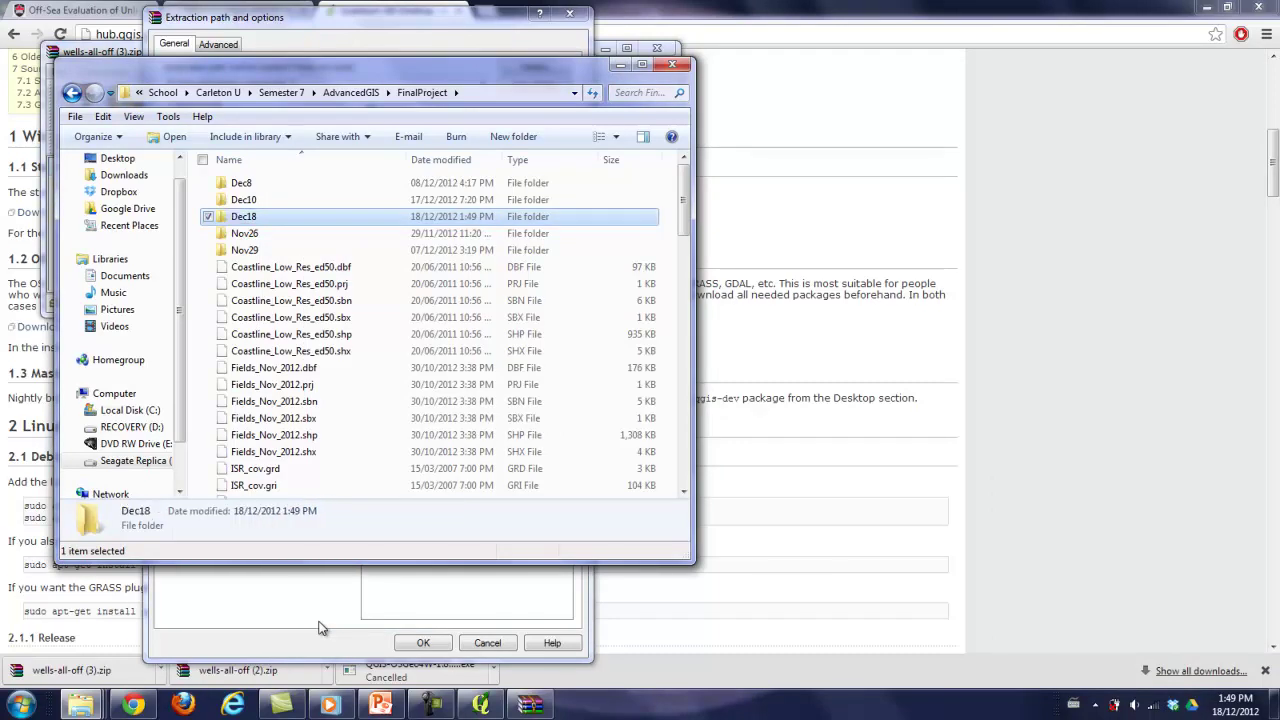
left_click(670, 216)
left_click(672, 64)
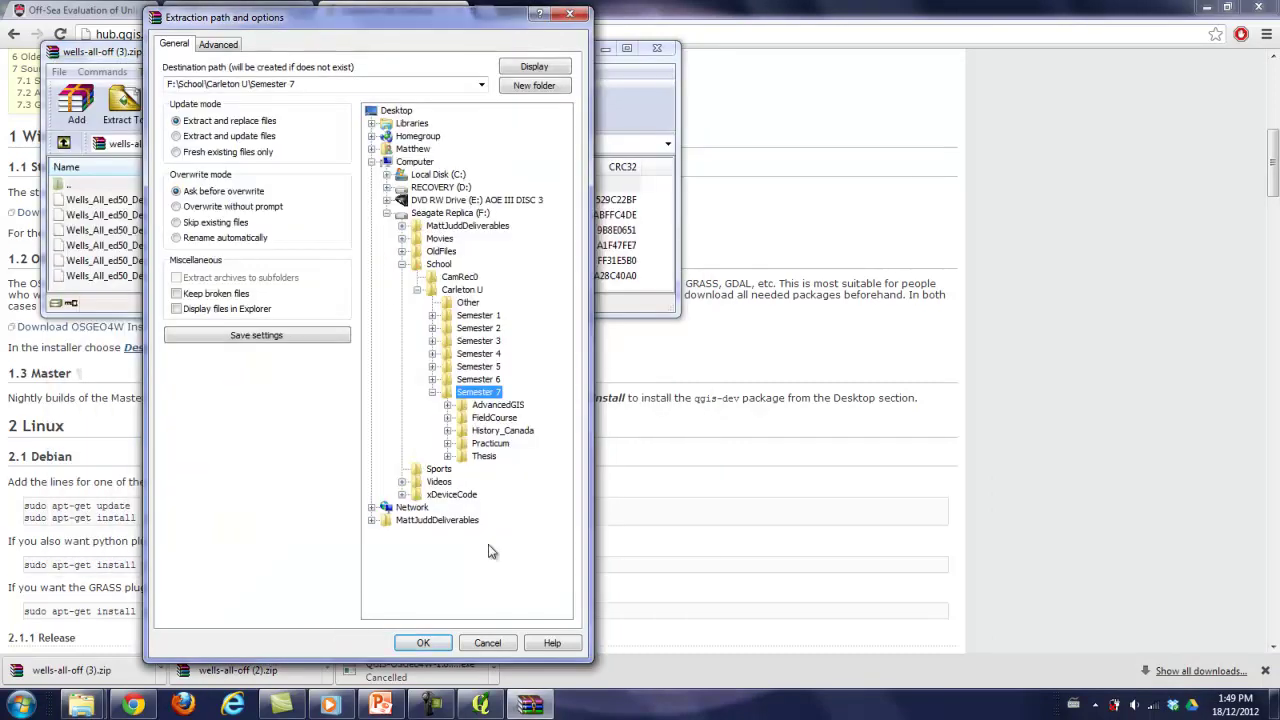
Step: Restart the extraction and extract the wells archive to F:\School\Carleton U\Semester 7\AdvancedGIS\FinalProject\Dec18
left_click(487, 643)
left_click(123, 102)
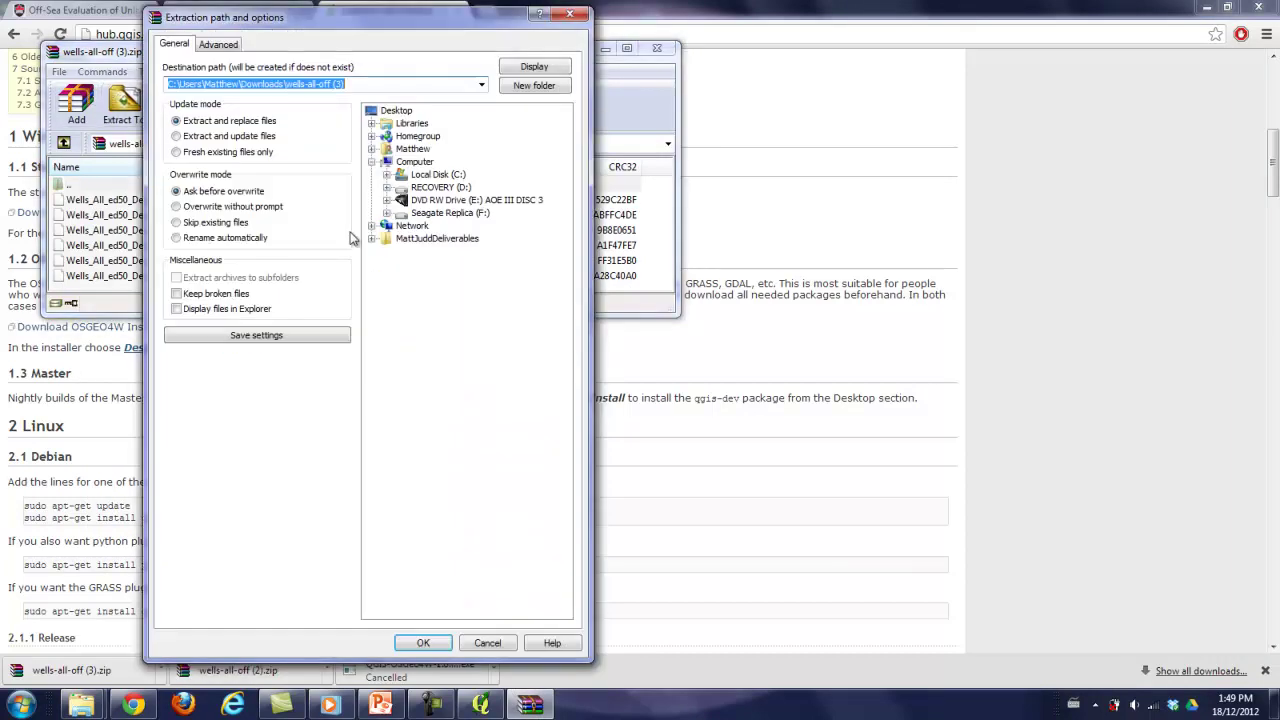
left_click(450, 212)
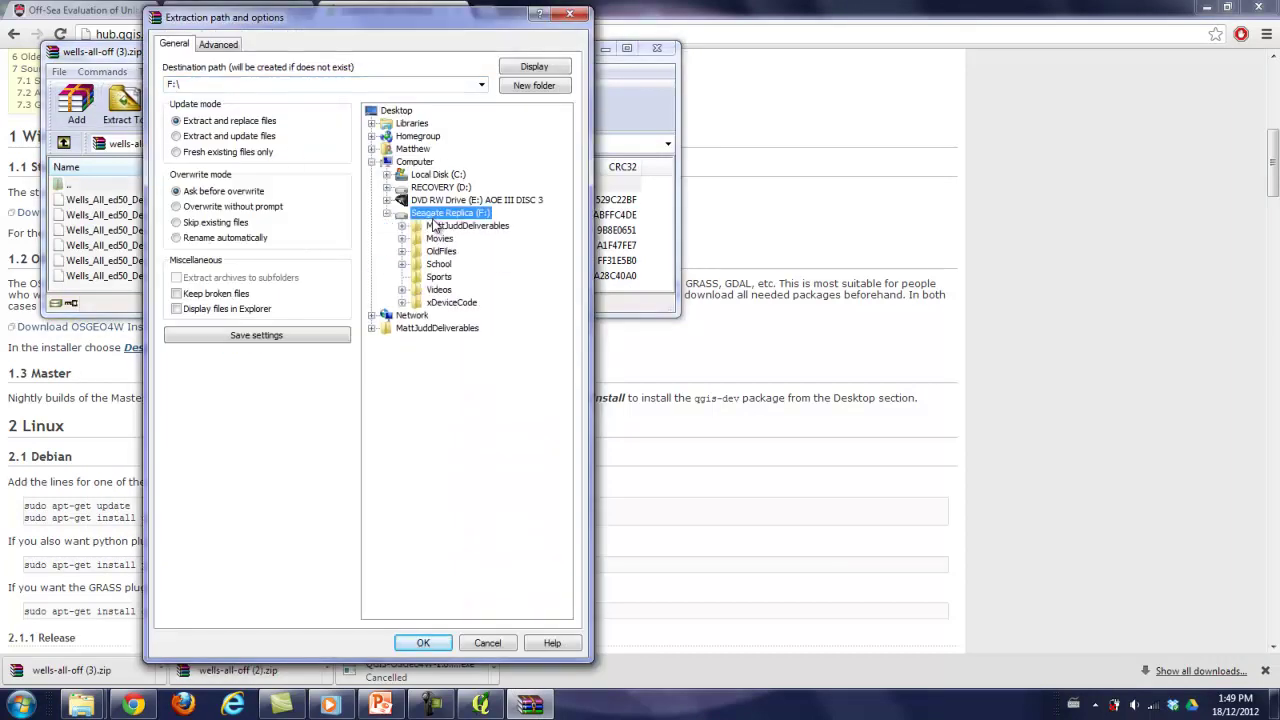
left_click(440, 265)
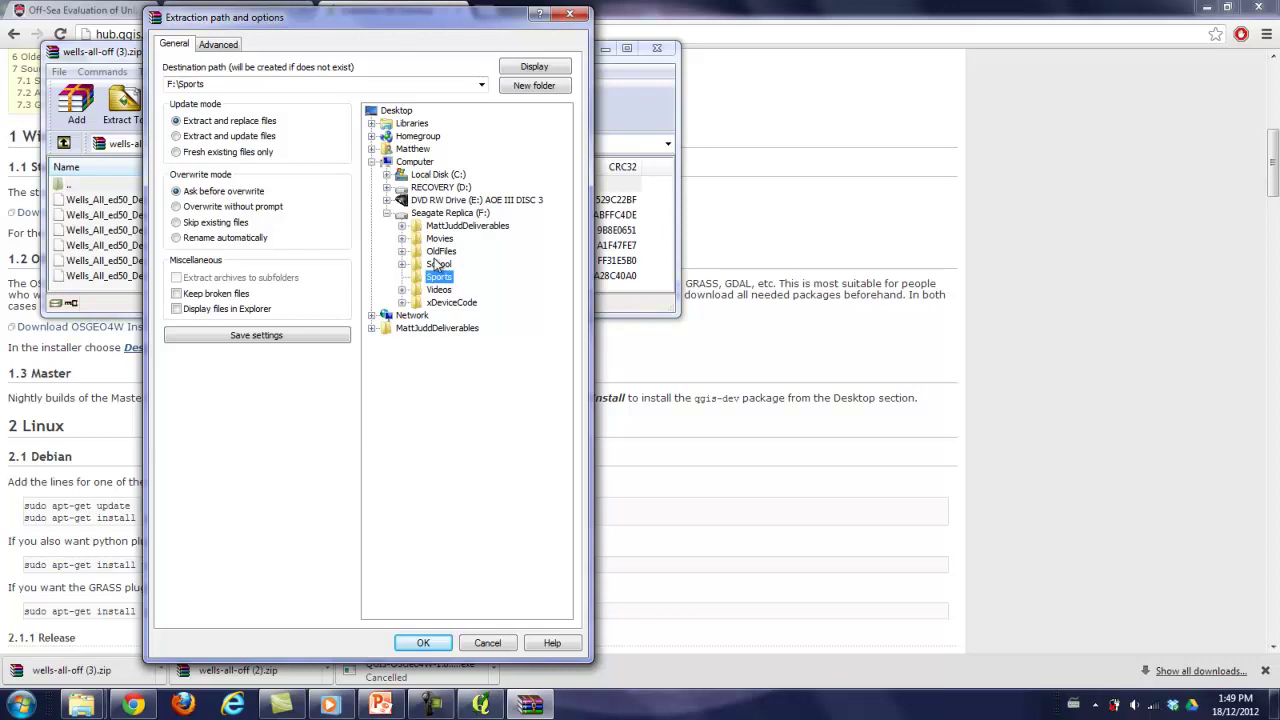
left_click(461, 290)
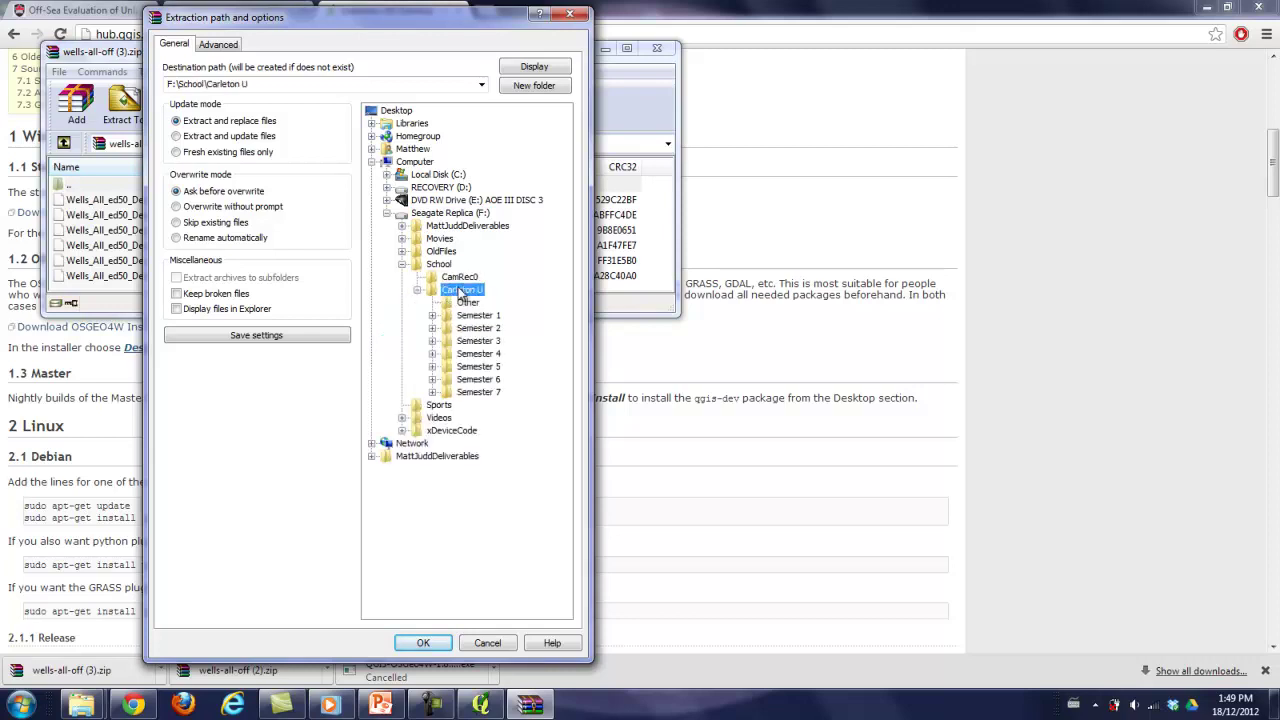
left_click(479, 393)
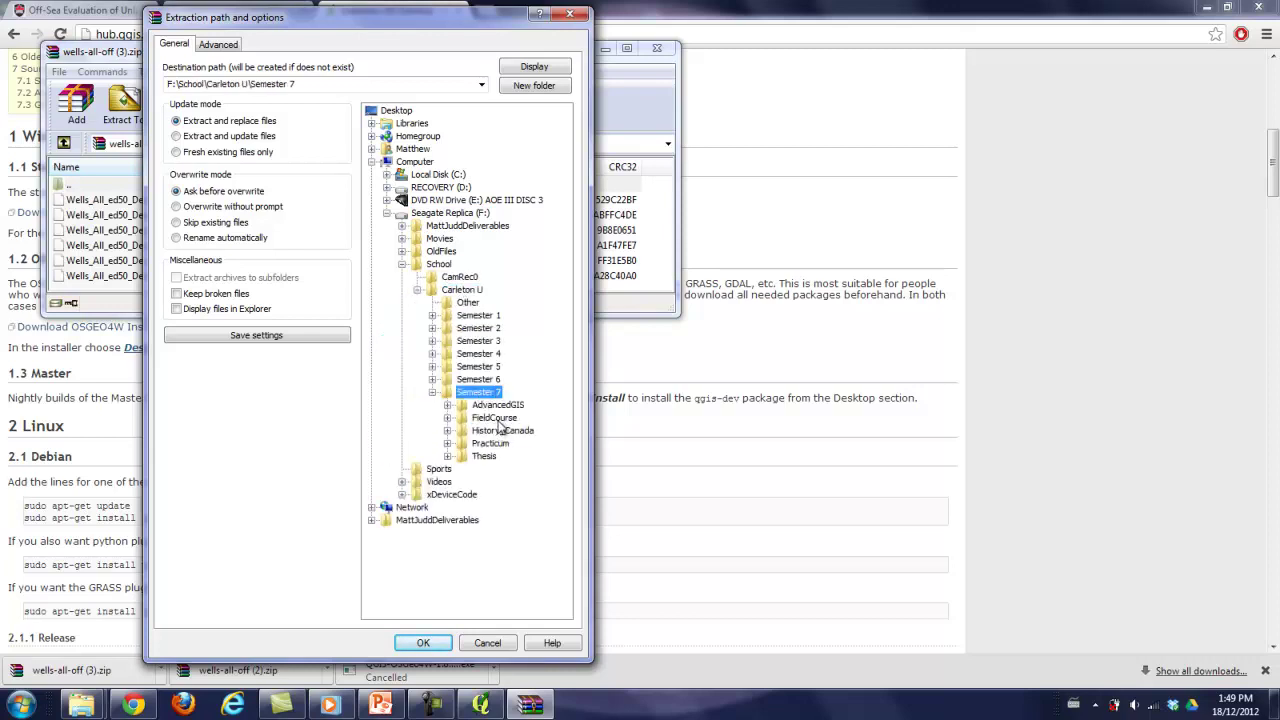
left_click(497, 418)
left_click(495, 406)
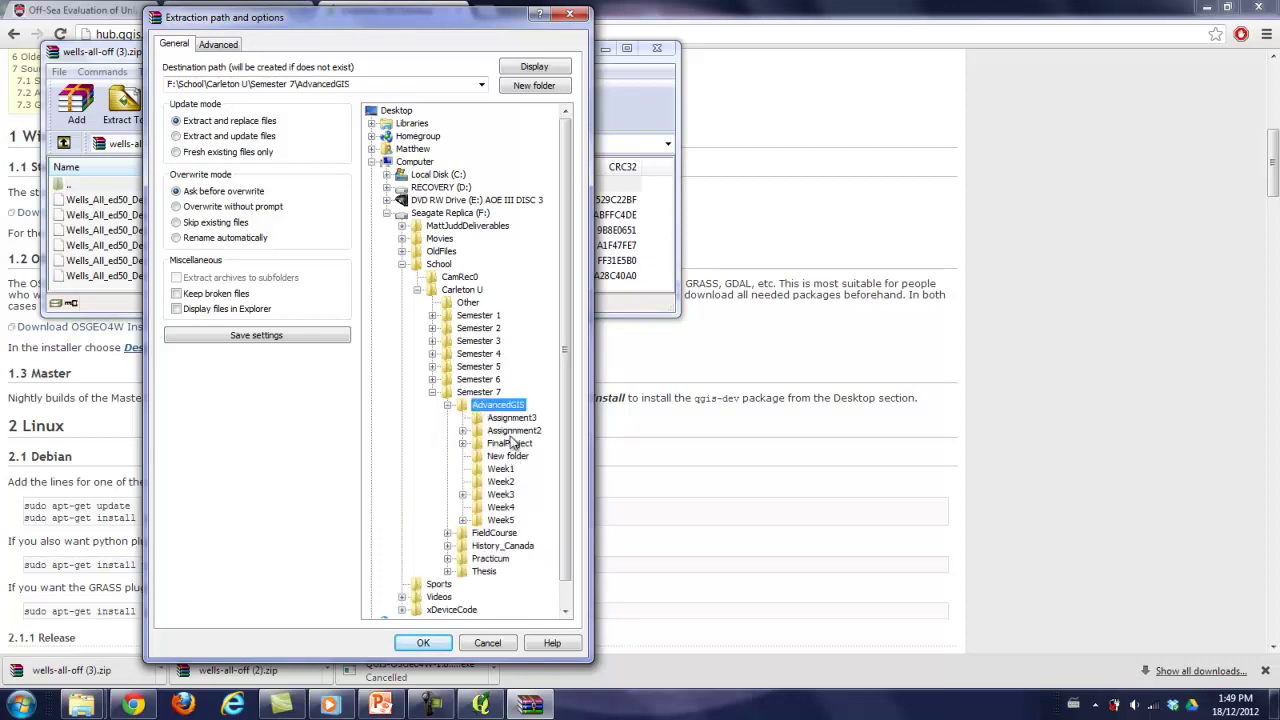
left_click(511, 443)
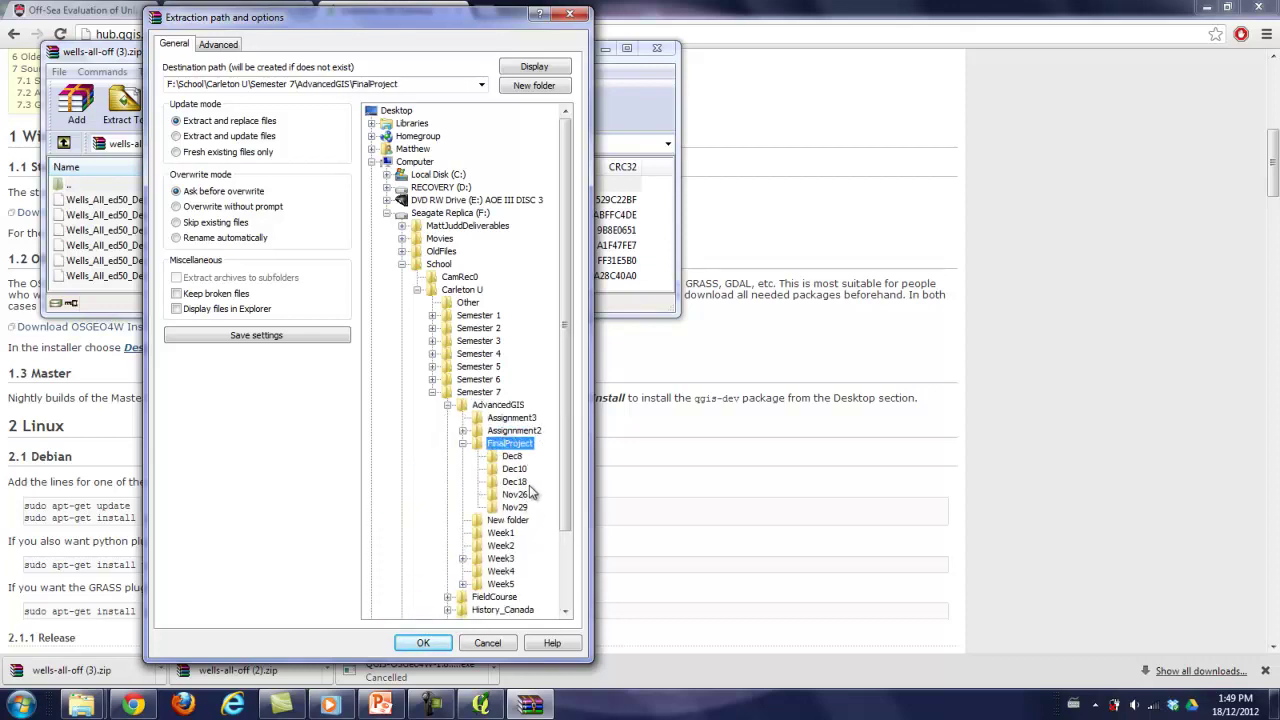
left_click(516, 482)
left_click(424, 643)
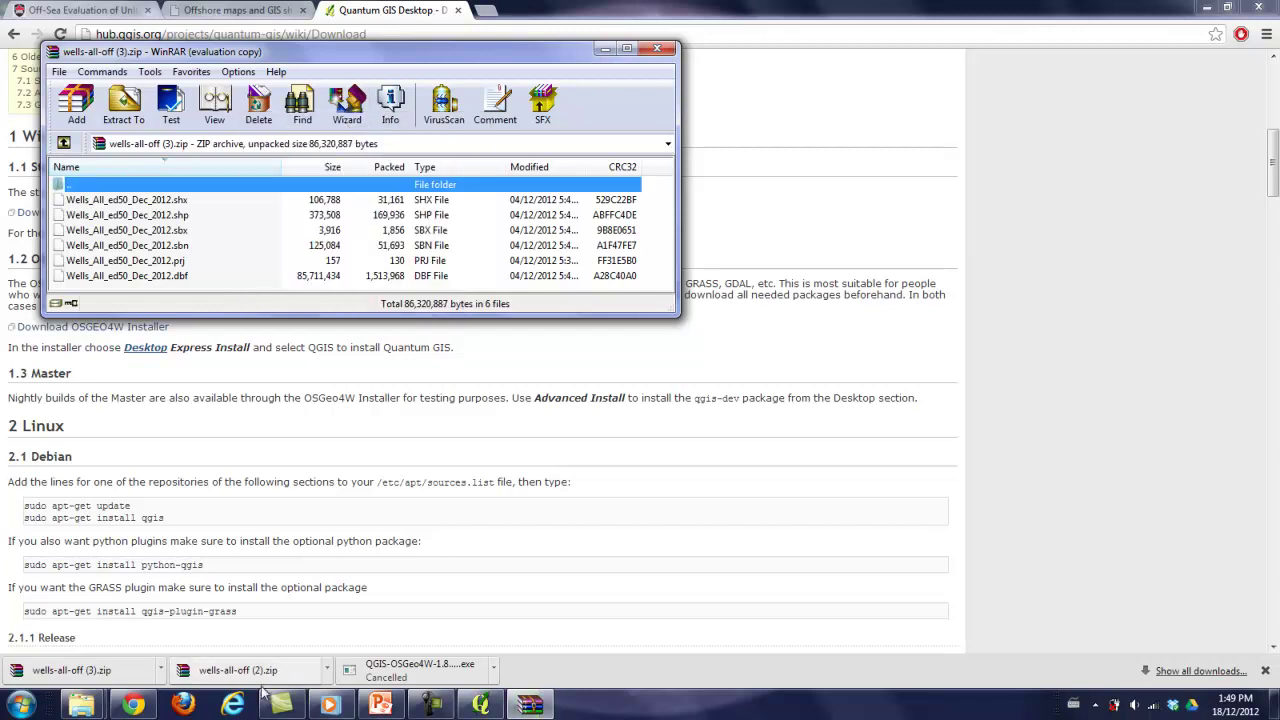
Step: Browse the F: drive in Windows Explorer to the FinalProject folder's Dec18 subfolder and check the extracted wells files
left_click(22, 705)
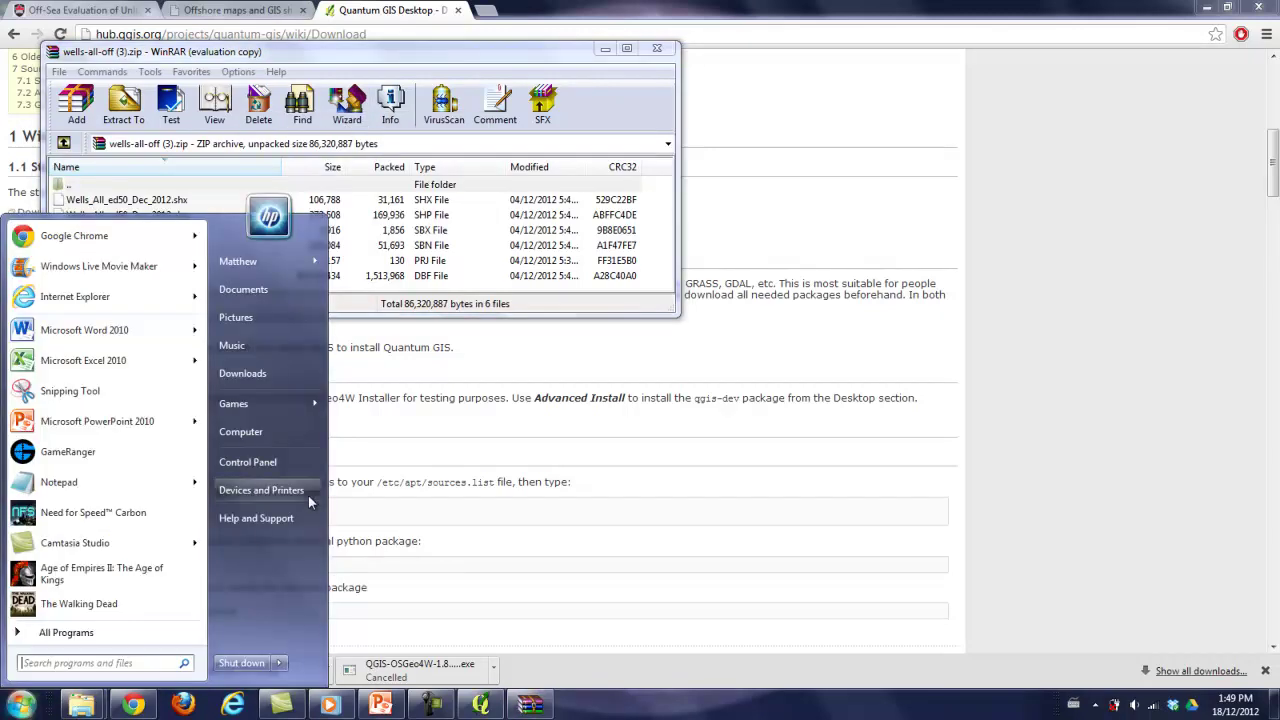
left_click(261, 423)
double_click(340, 255)
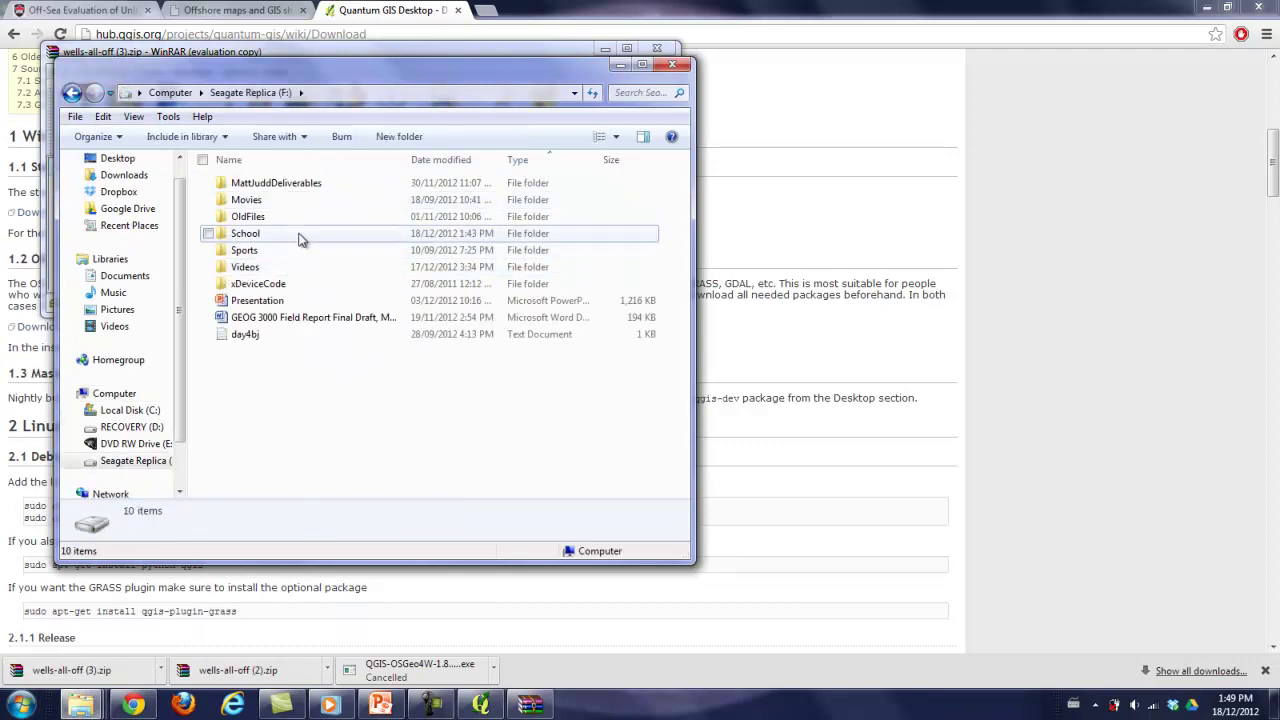
double_click(300, 235)
double_click(295, 200)
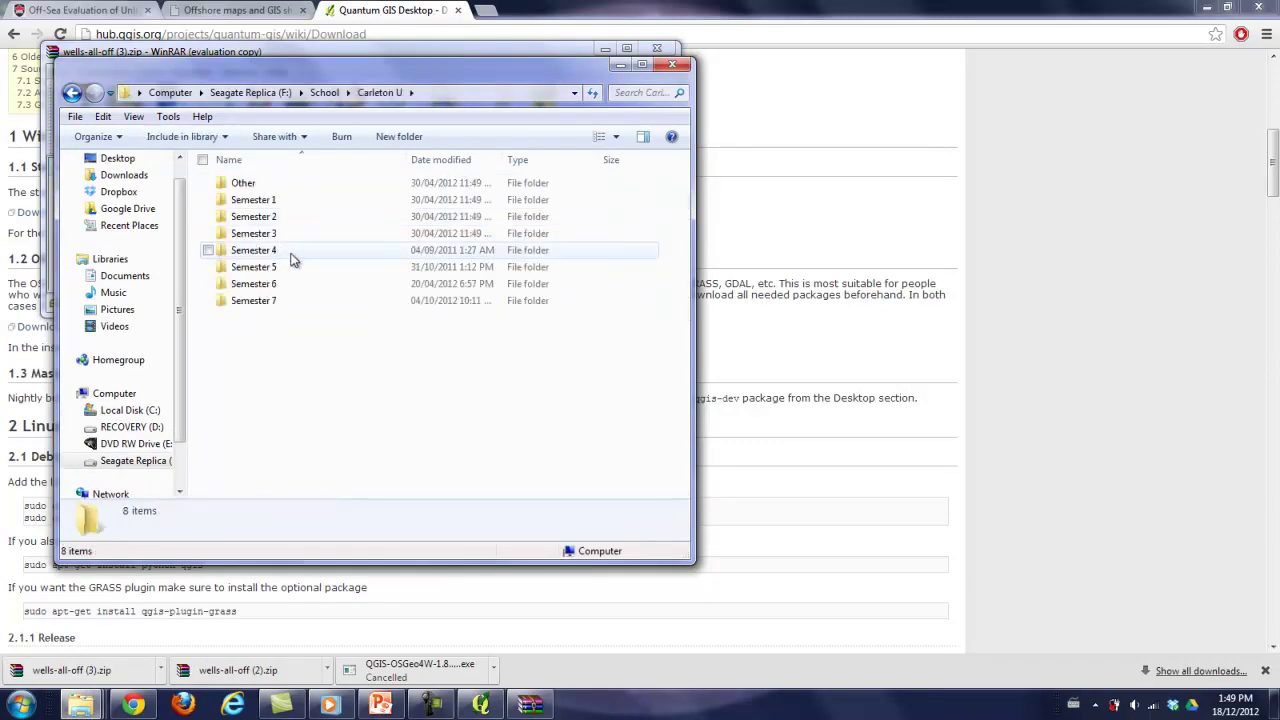
double_click(288, 300)
double_click(270, 182)
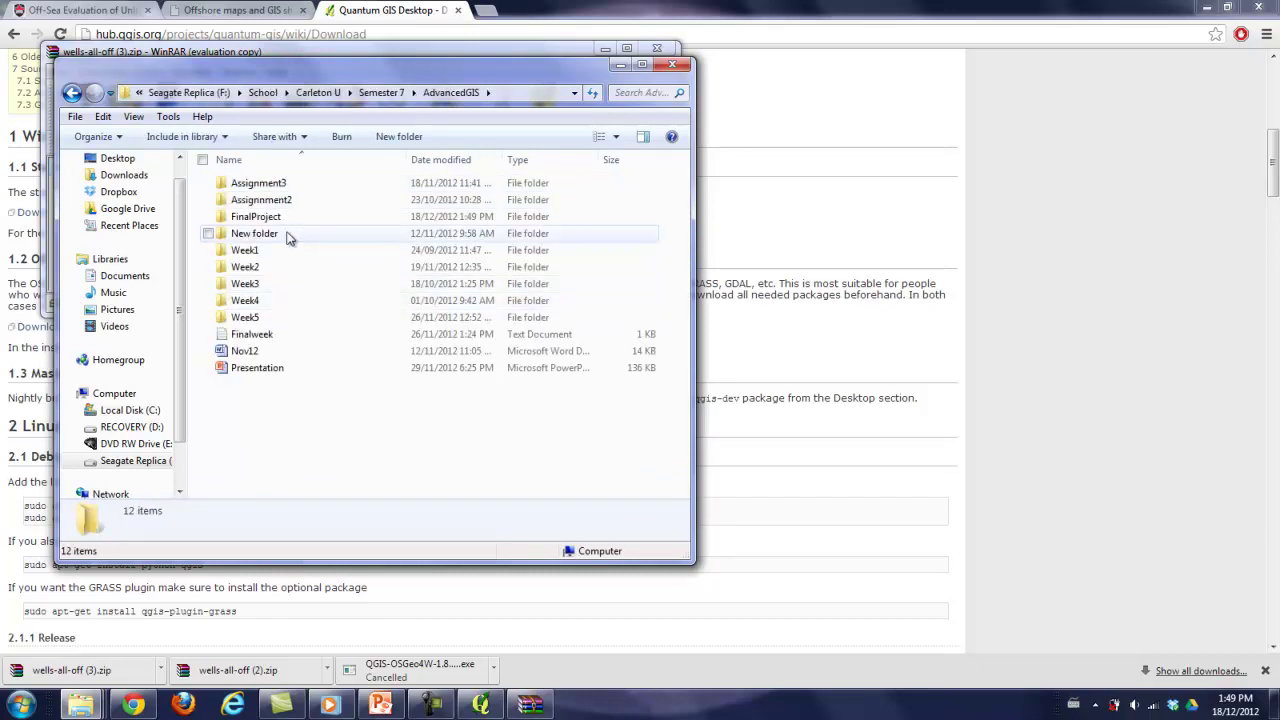
double_click(286, 217)
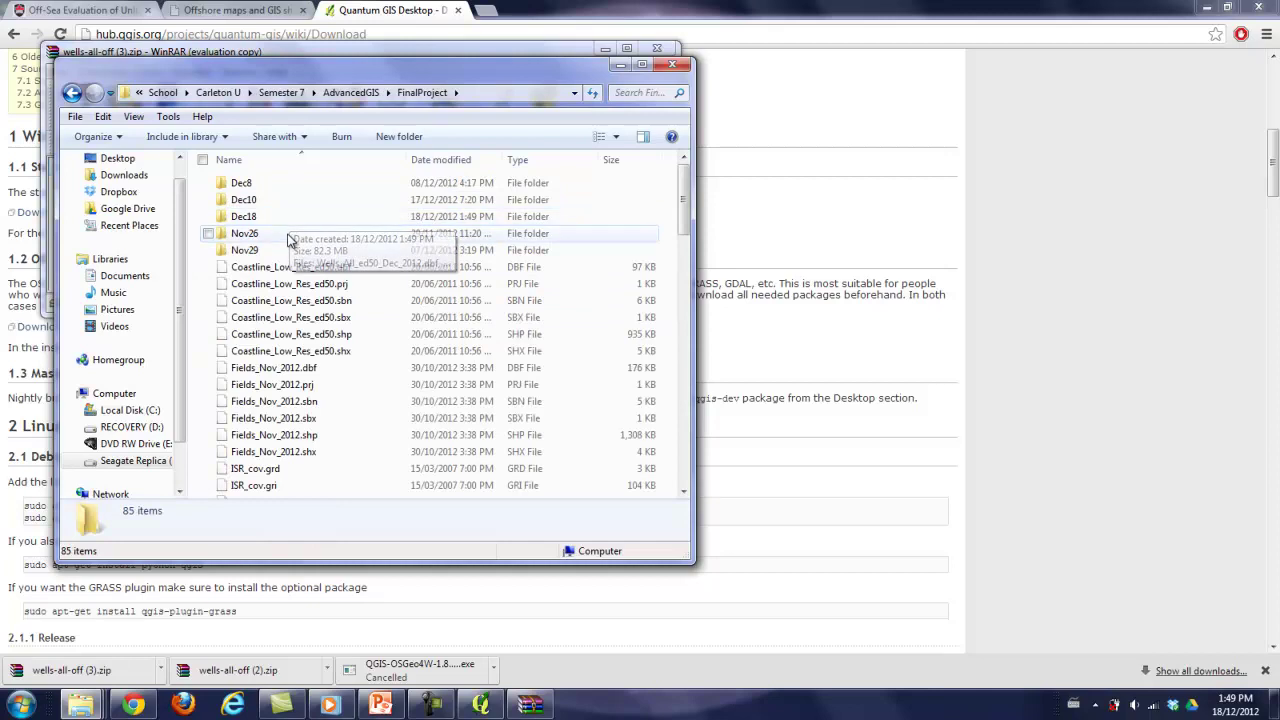
double_click(283, 216)
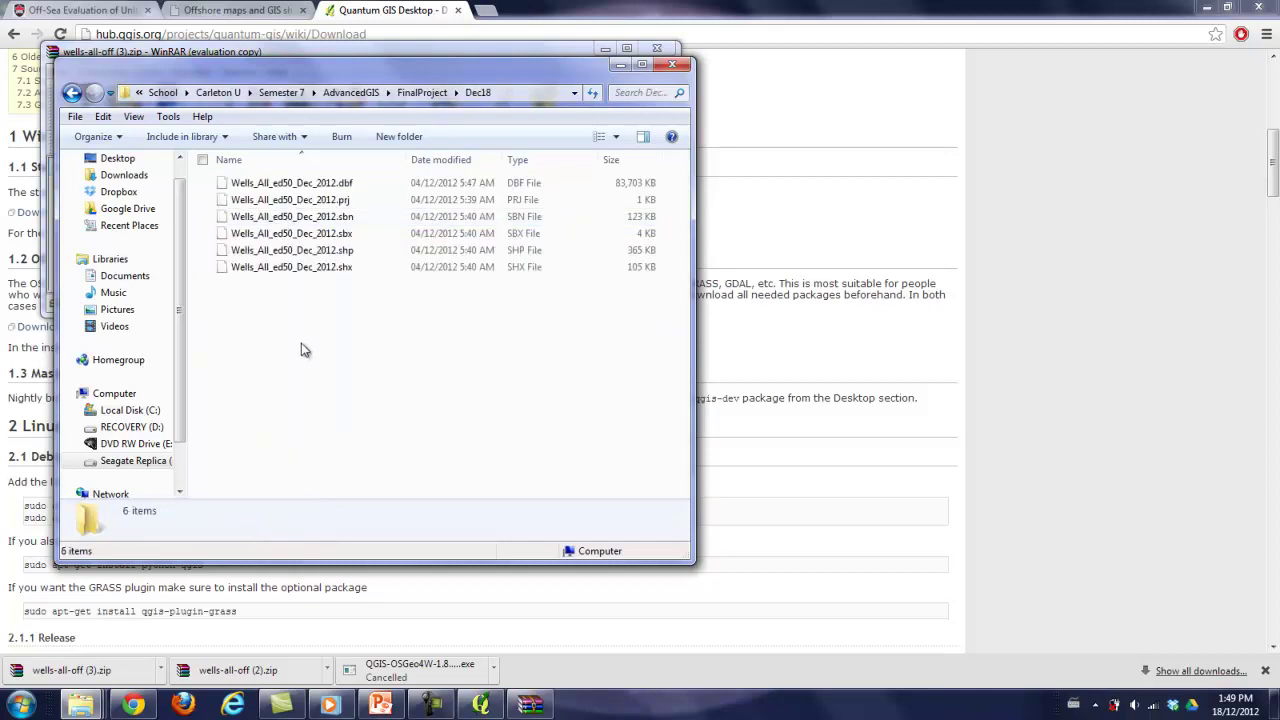
Step: Minimize the Explorer and WinRAR windows and close the Quantum GIS download page in the browser
left_click(620, 64)
left_click(604, 49)
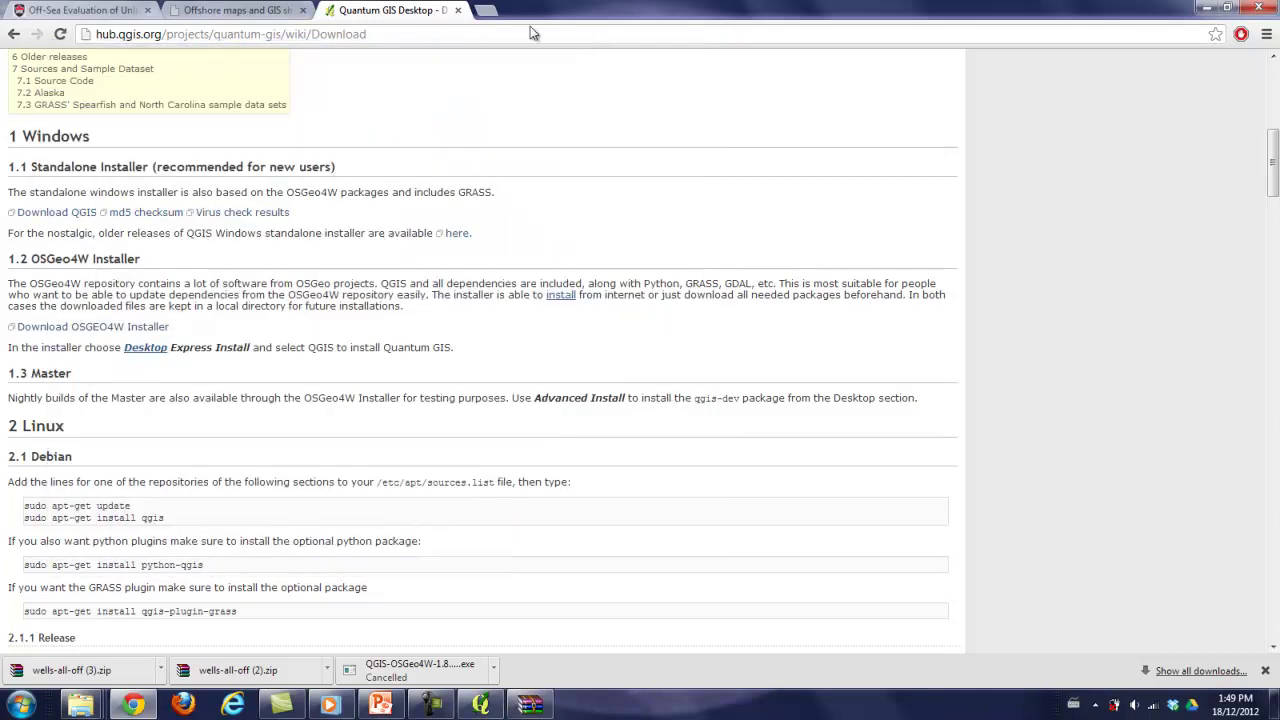
left_click(305, 9)
left_click(405, 10)
left_click(458, 10)
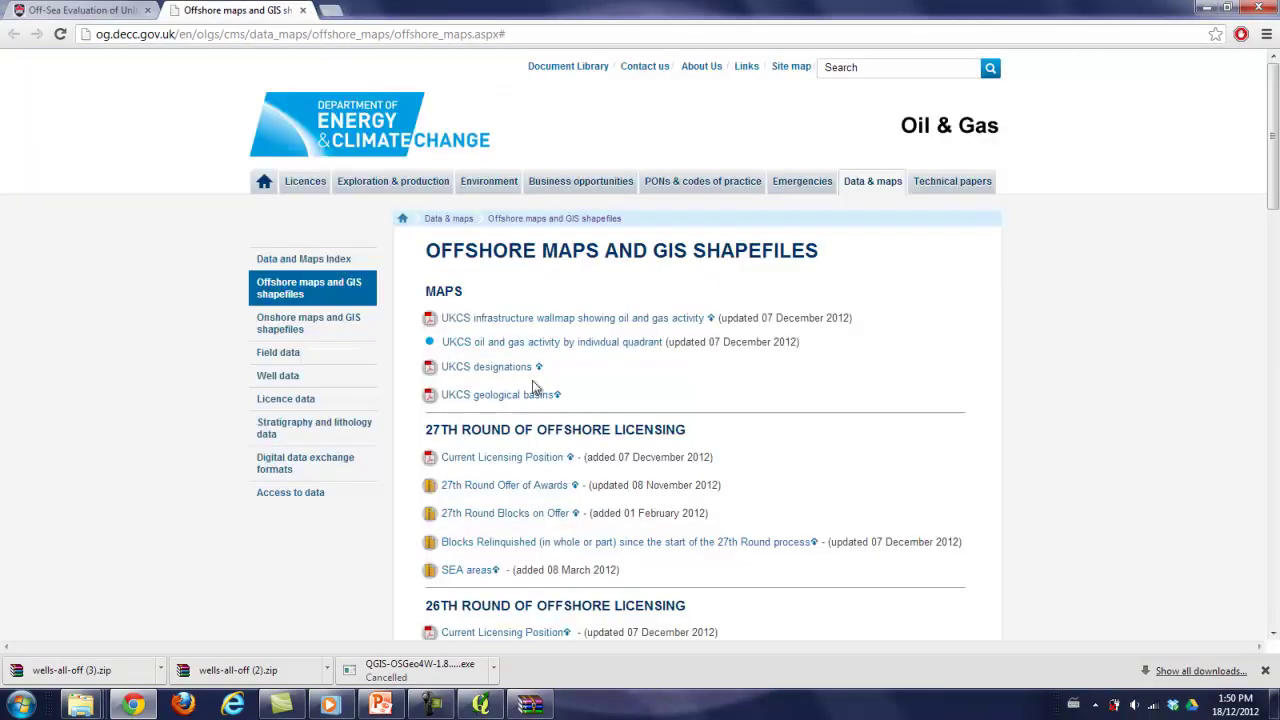
Step: Download the Significant discoveries shapefile archive from the offshore GIS shapefiles table
scroll(278, 404, "down", 8)
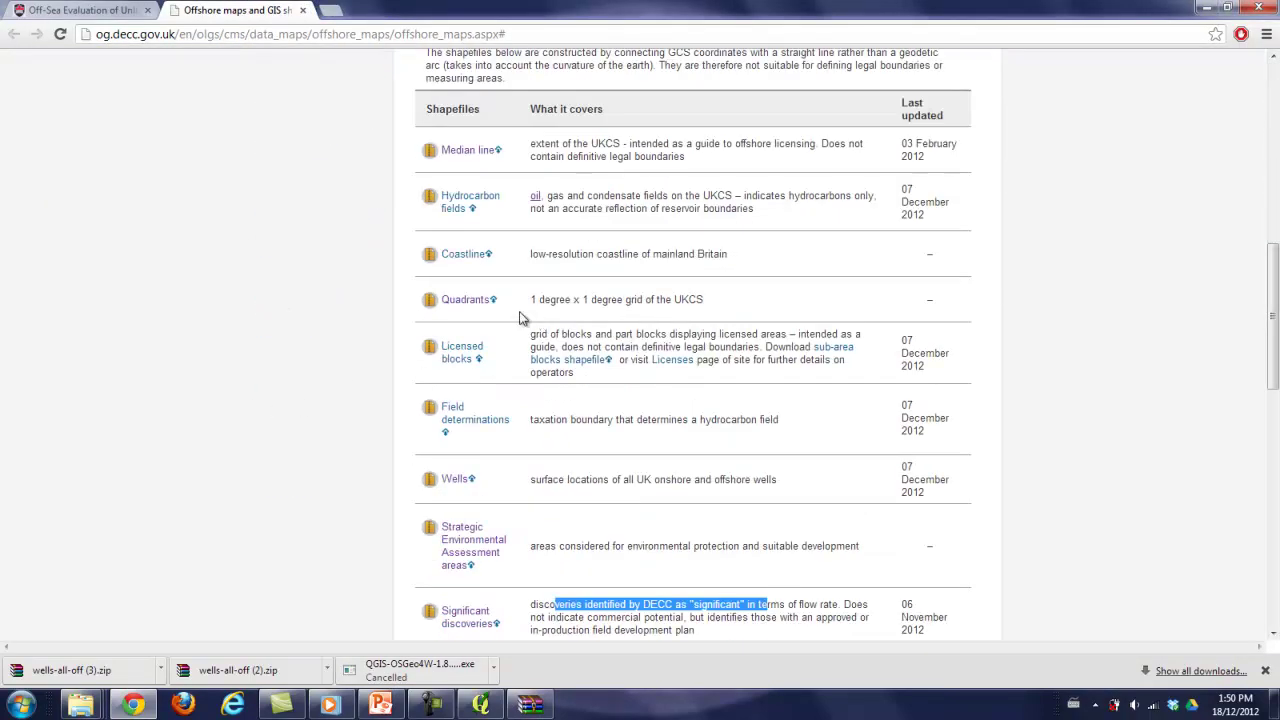
scroll(500, 434, "down", 3)
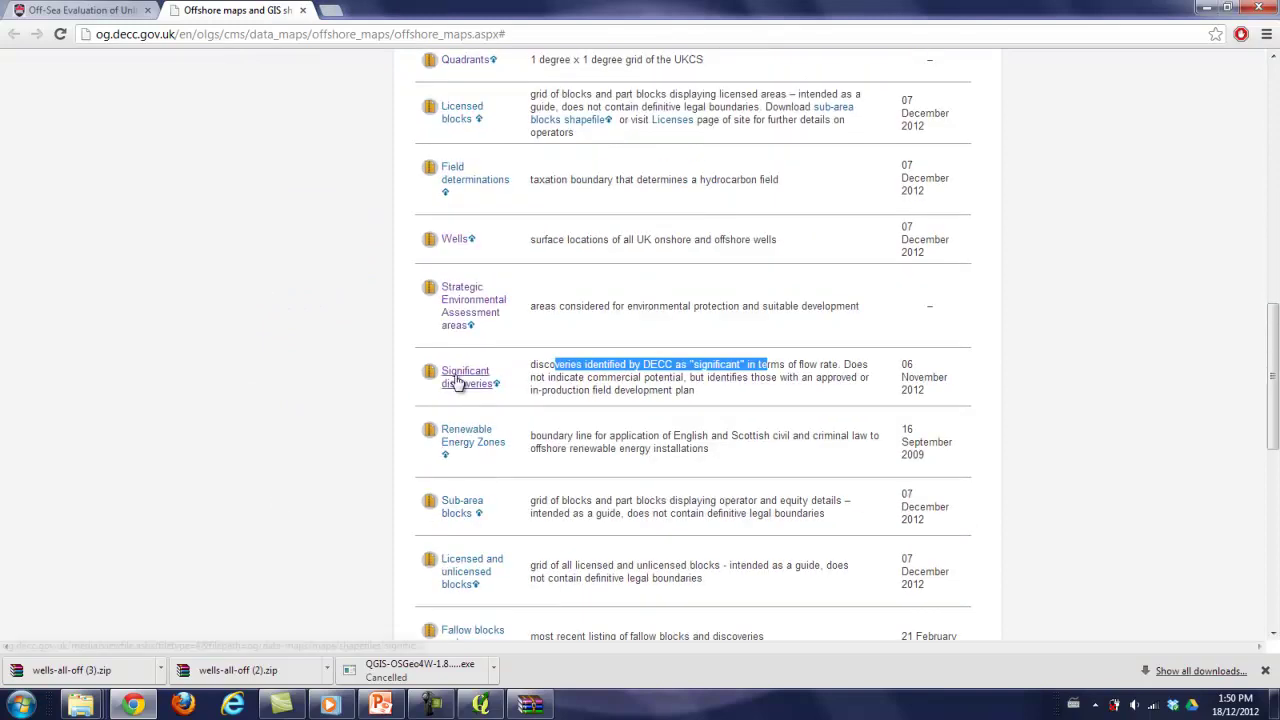
left_click(456, 381)
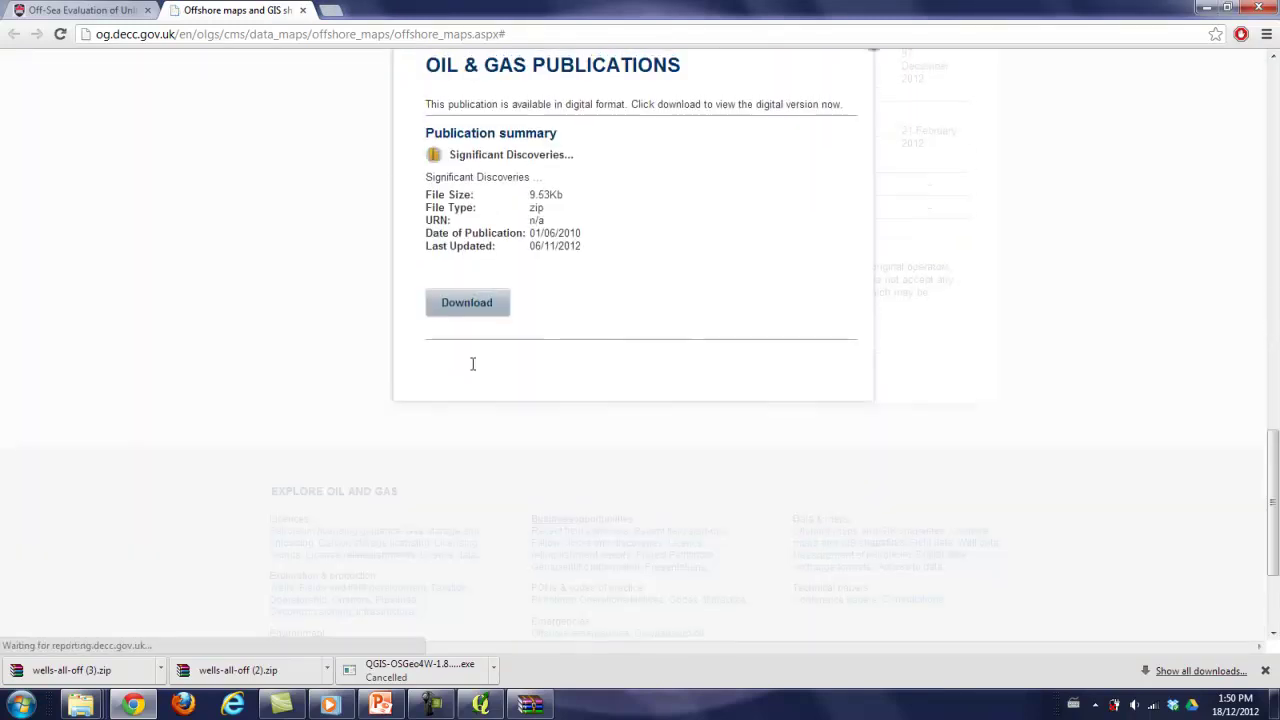
left_click(467, 427)
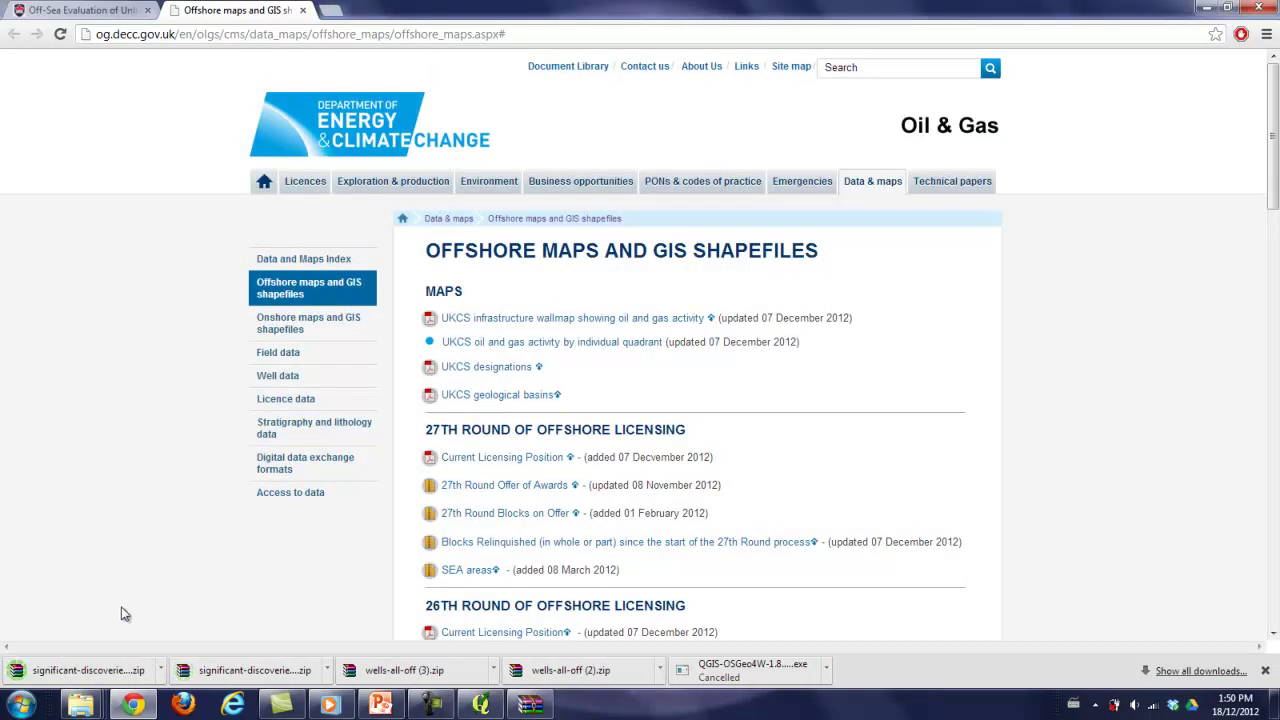
Step: Extract the downloaded significant-discoveries archive to F:\School\Carleton U\Semester 7\AdvancedGIS\FinalProject\Dec18 and close the archive
left_click(128, 676)
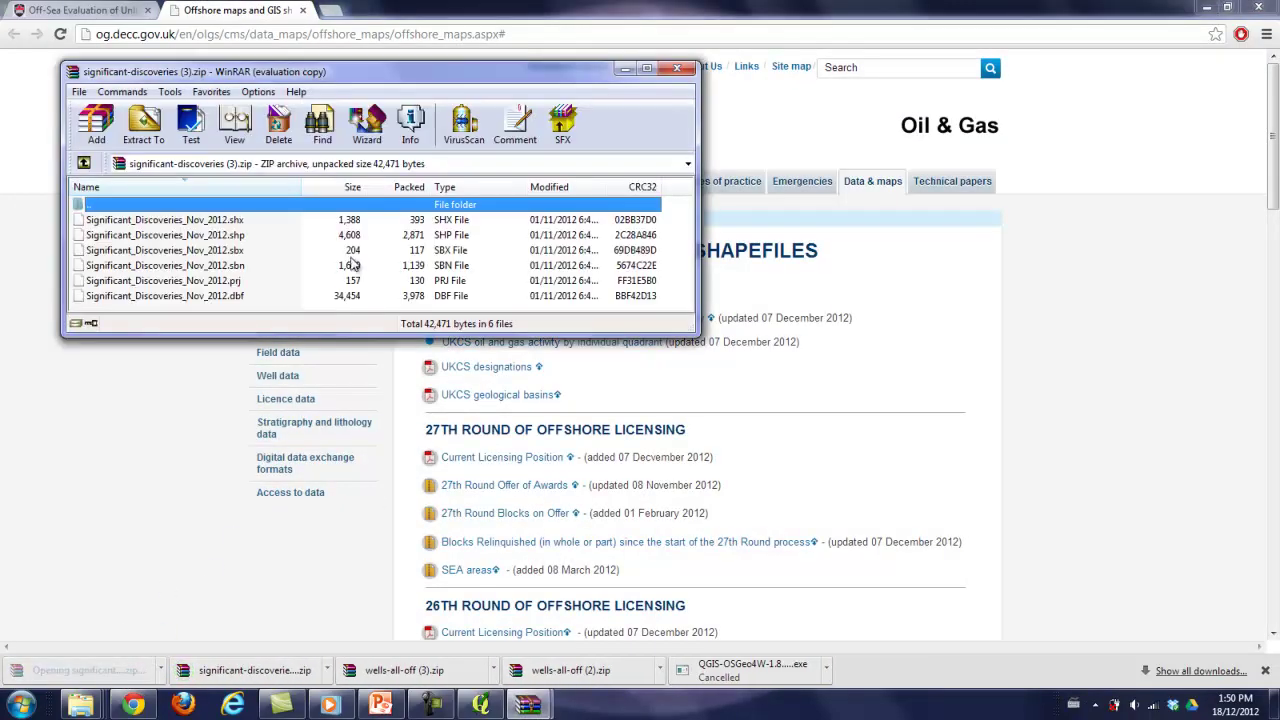
left_click(135, 125)
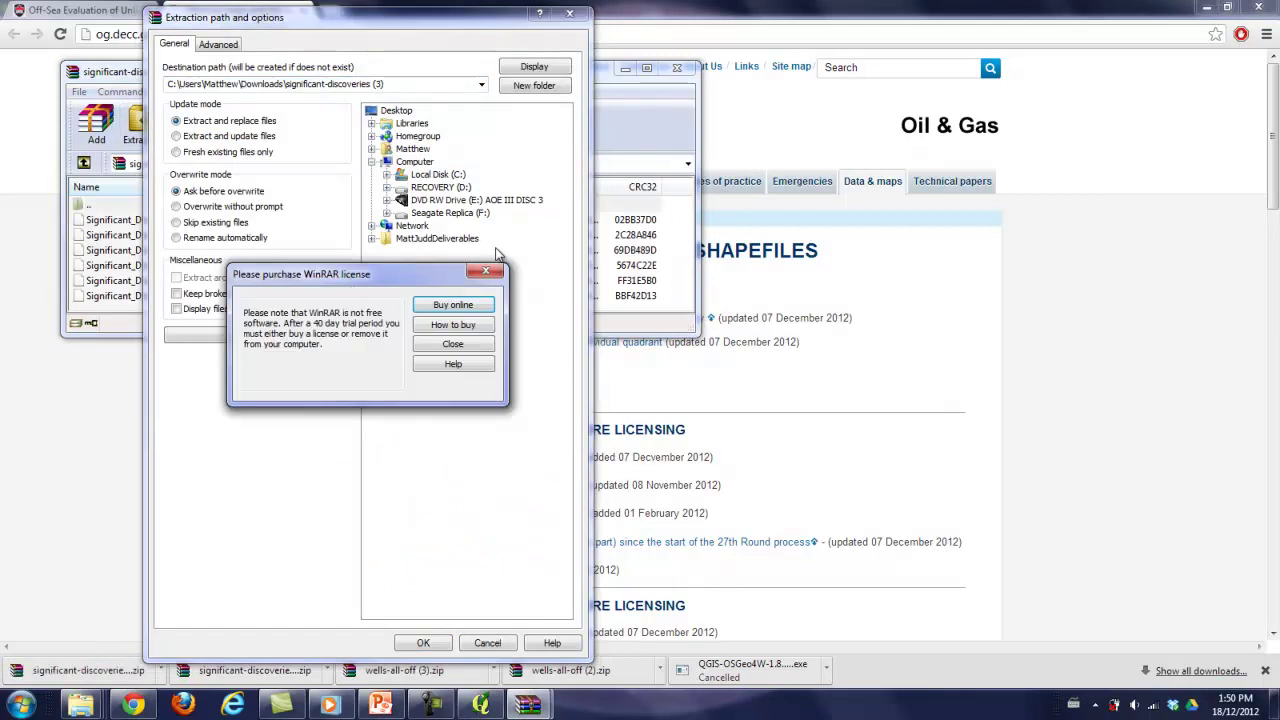
left_click(486, 270)
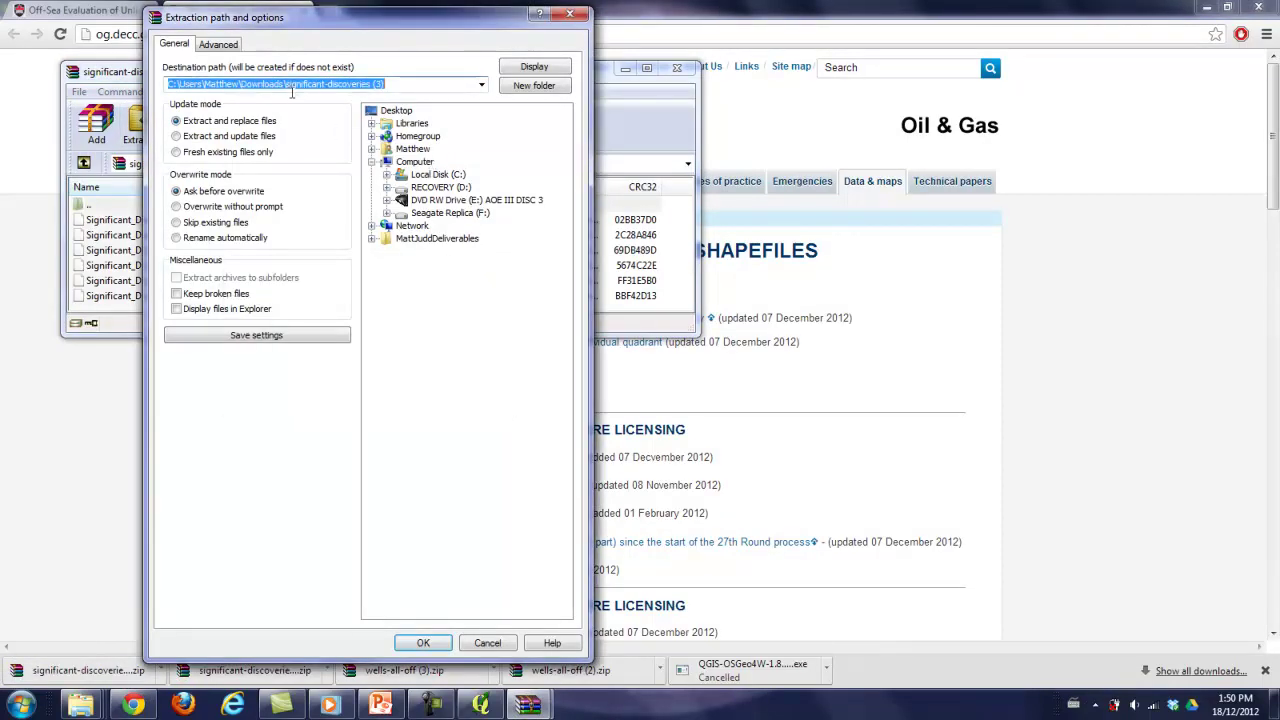
left_click(449, 212)
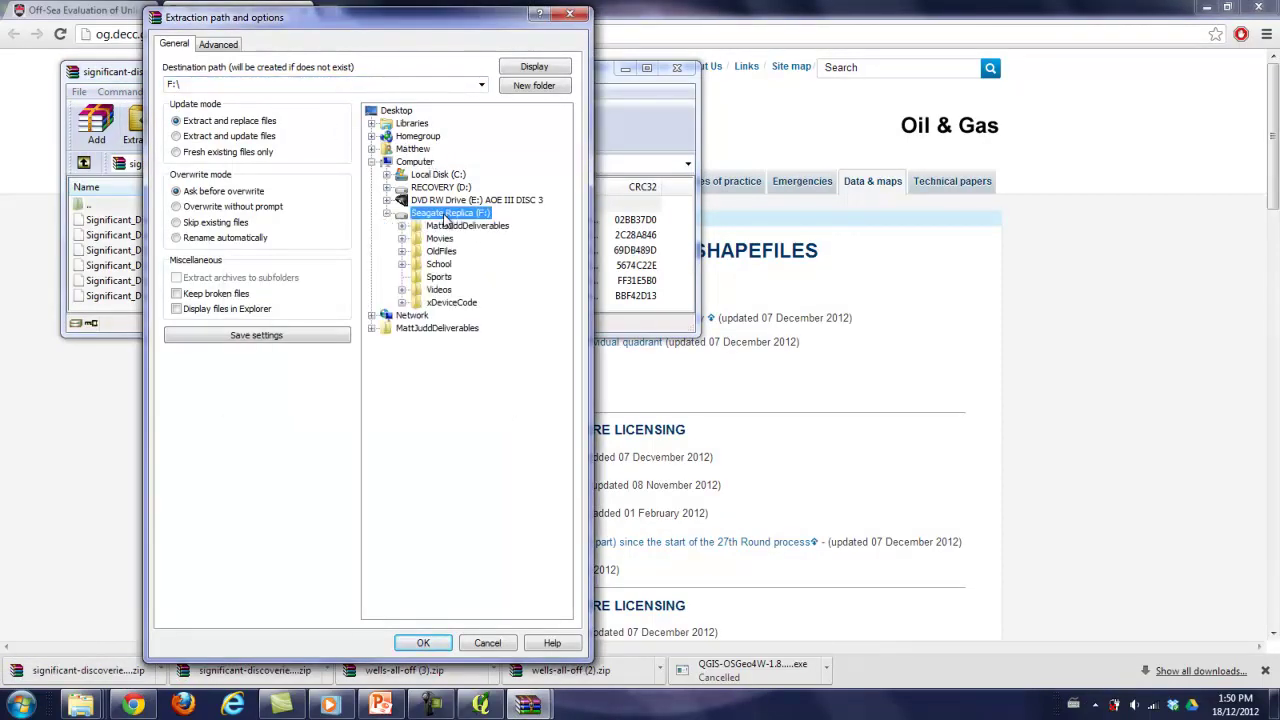
left_click(443, 265)
left_click(461, 289)
left_click(477, 392)
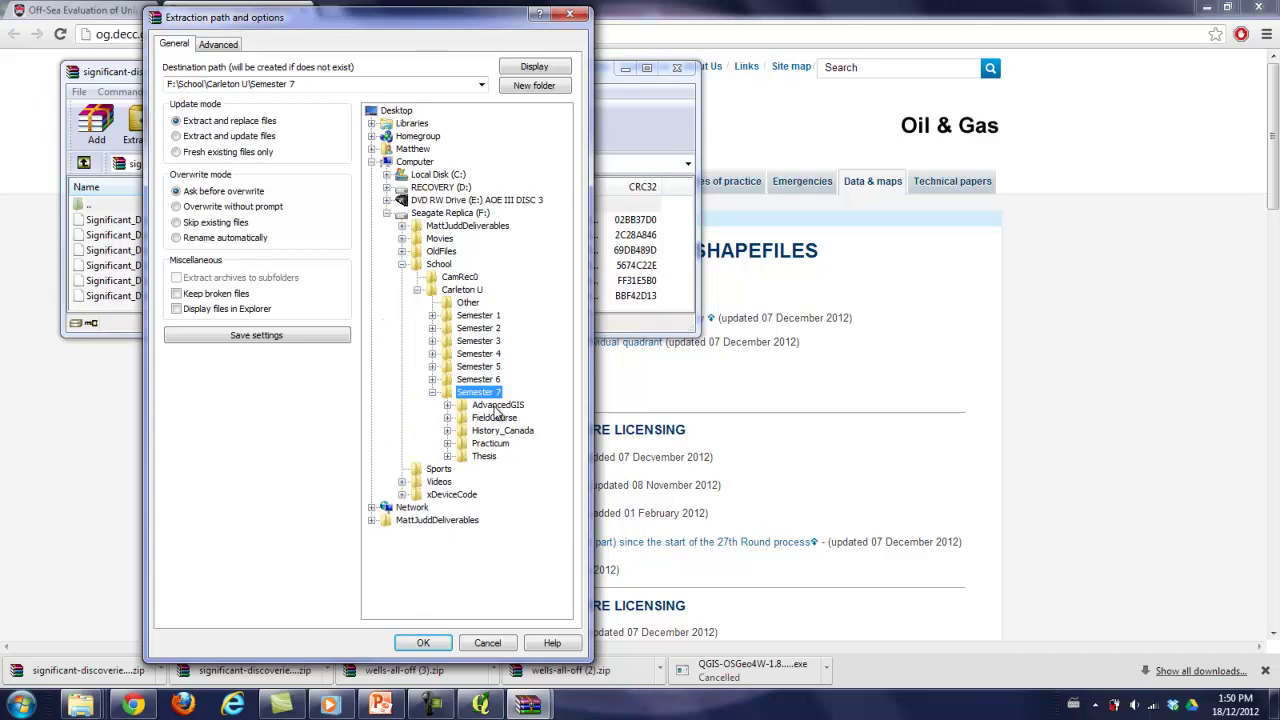
left_click(494, 406)
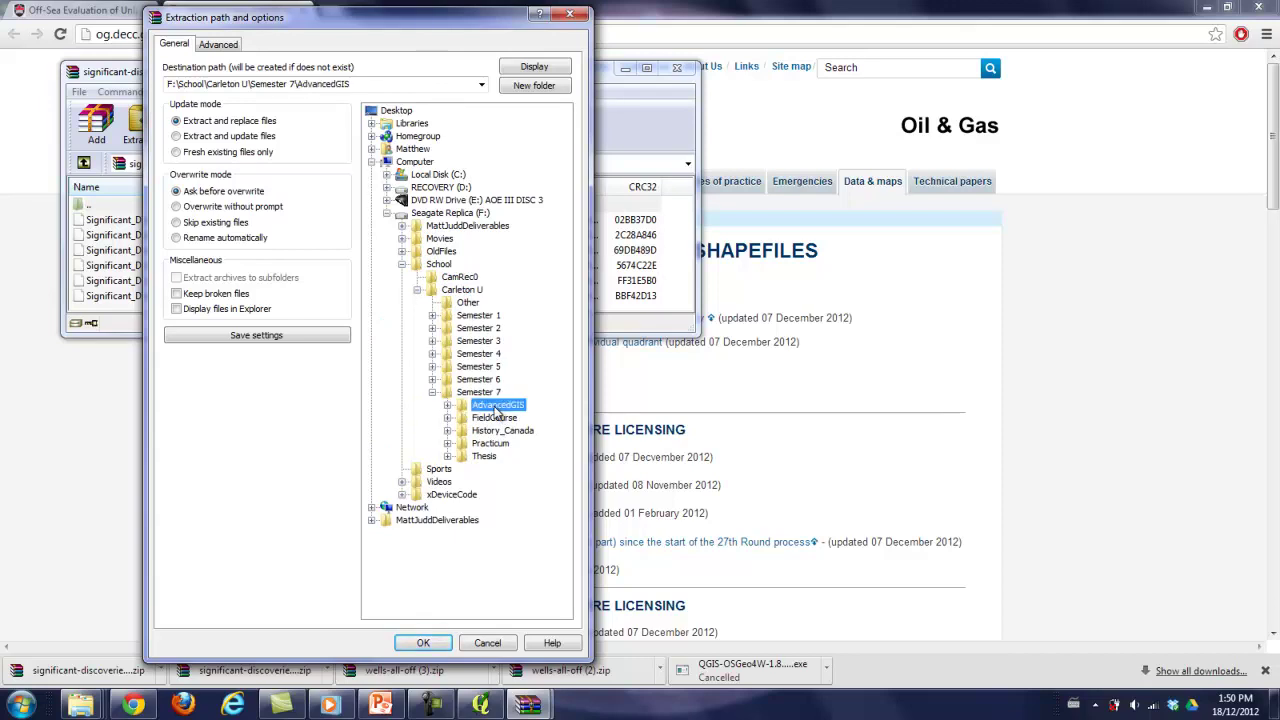
left_click(507, 445)
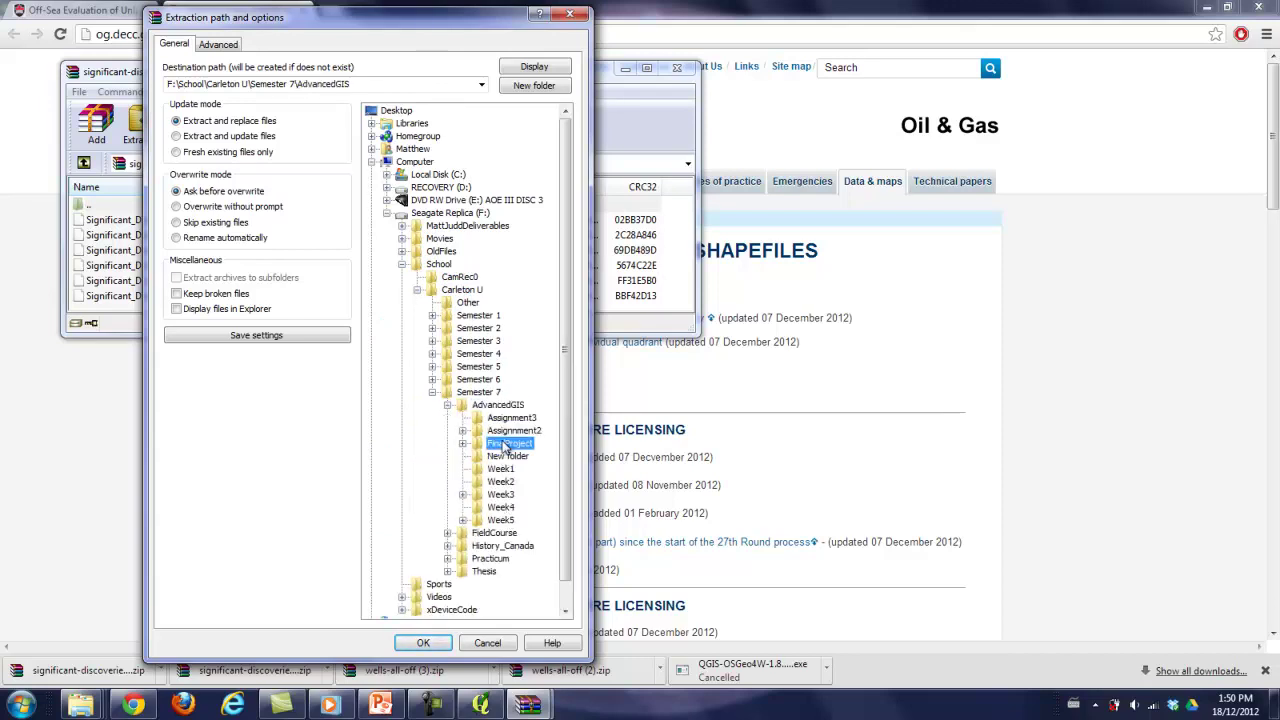
left_click(514, 482)
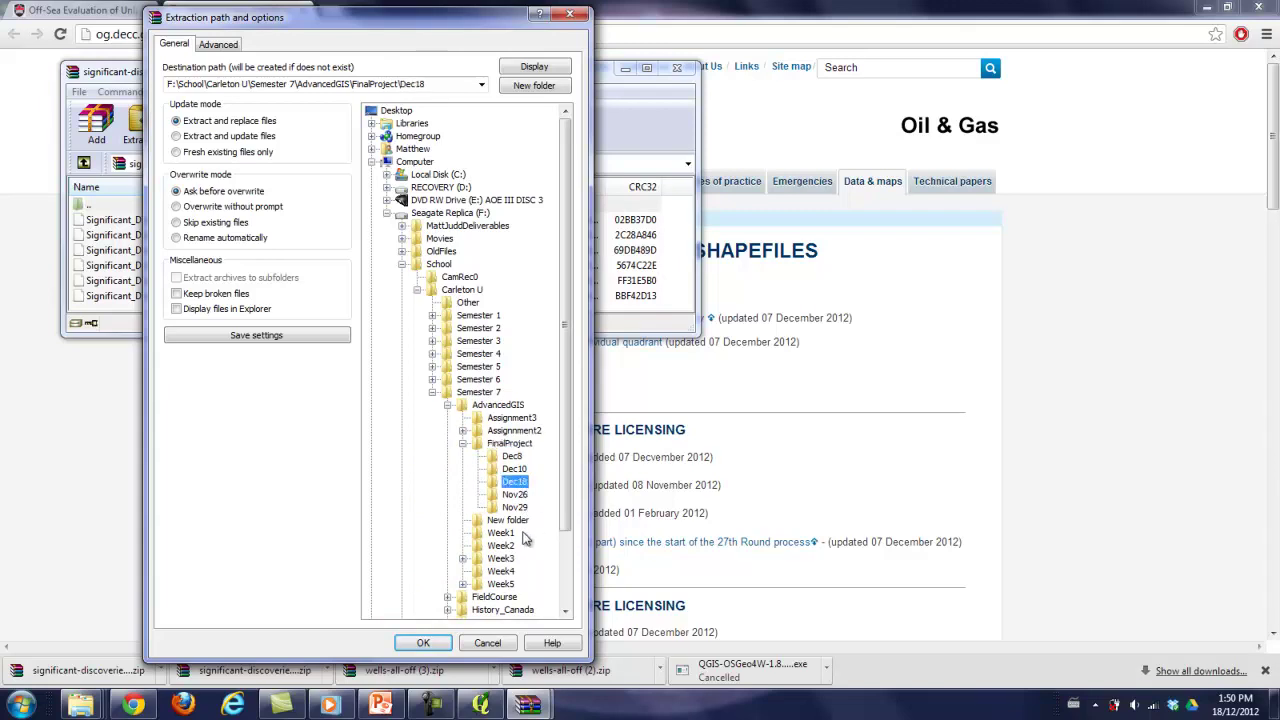
left_click(430, 643)
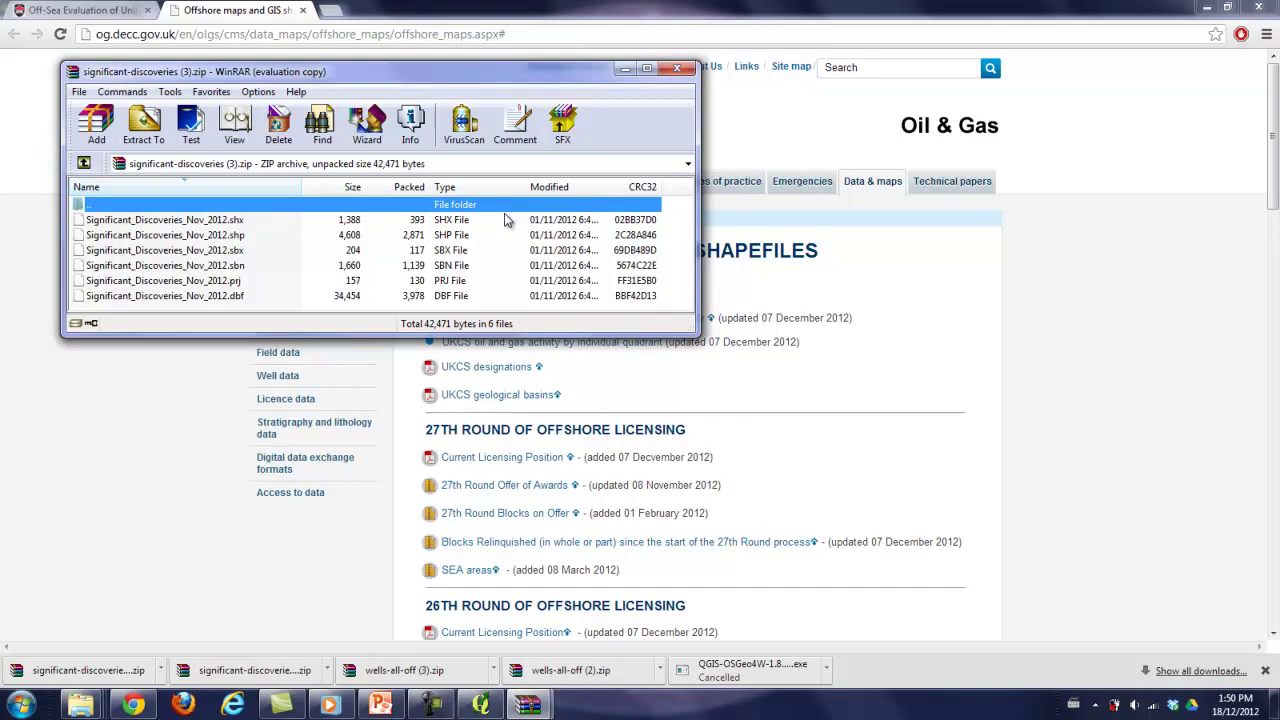
left_click(677, 70)
Step: Download the Coastline shapefile archive from the offshore GIS shapefiles table
scroll(320, 389, "down", 6)
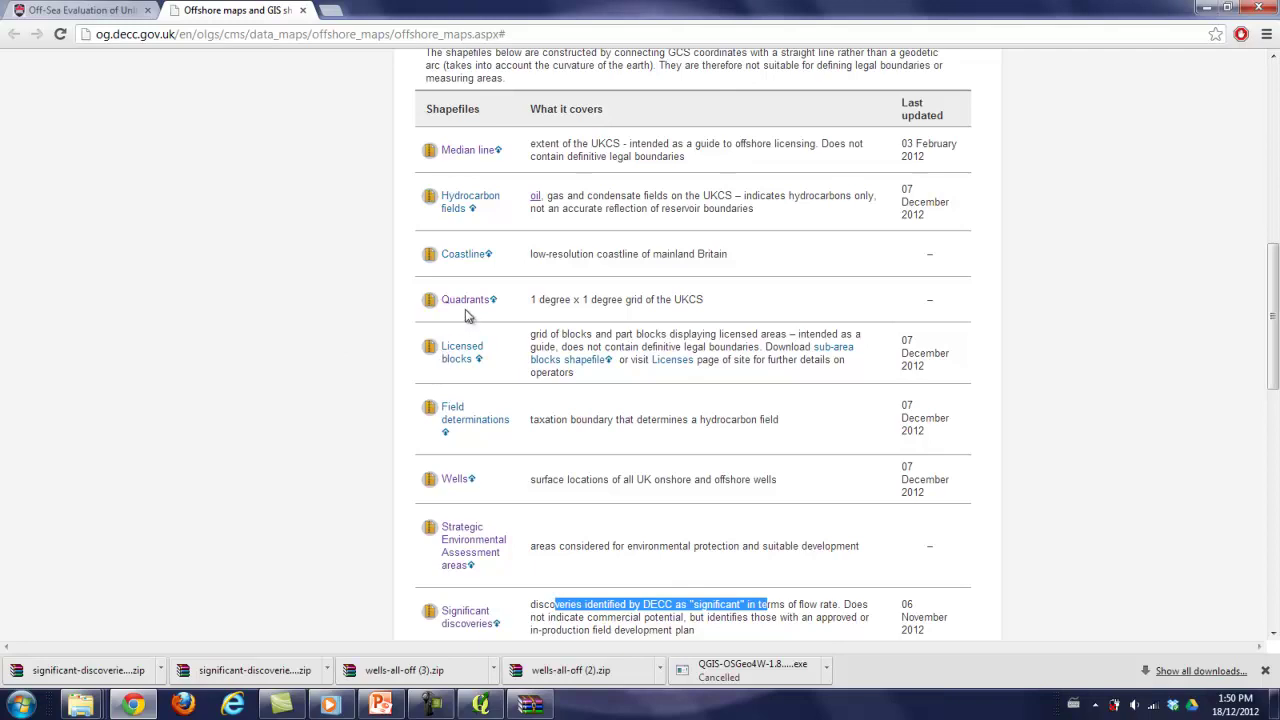
left_click(463, 254)
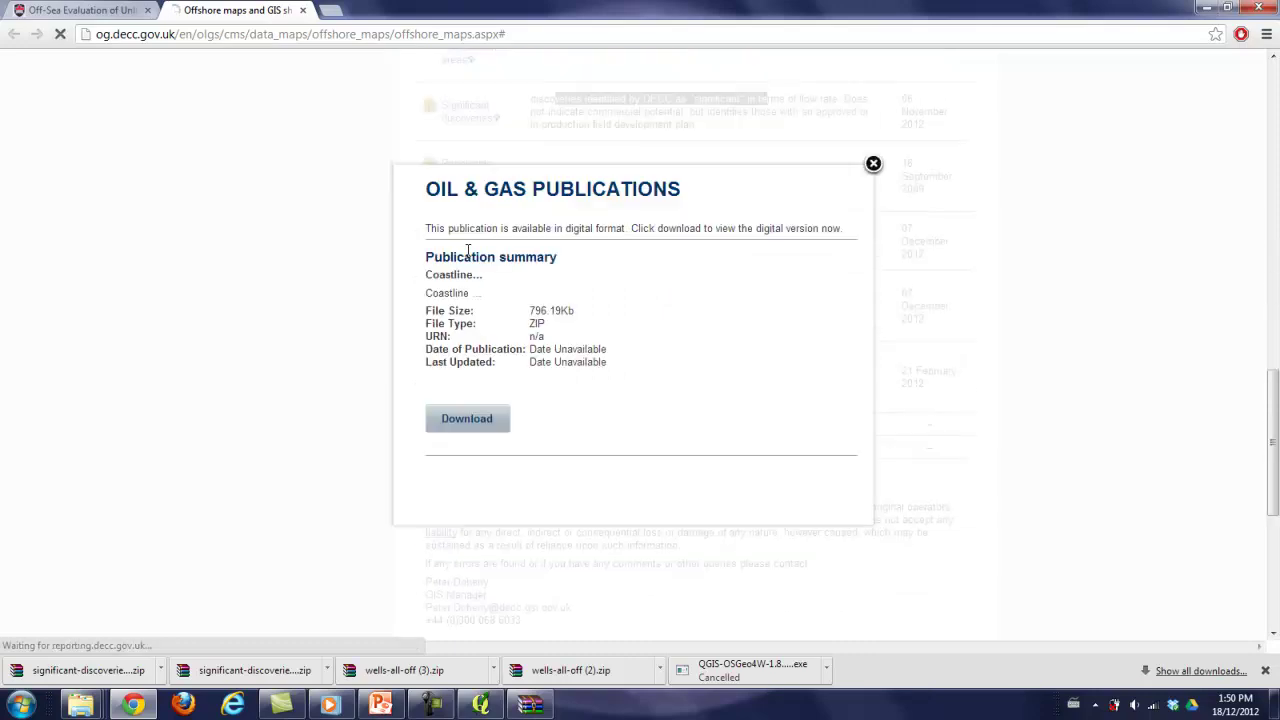
left_click(474, 426)
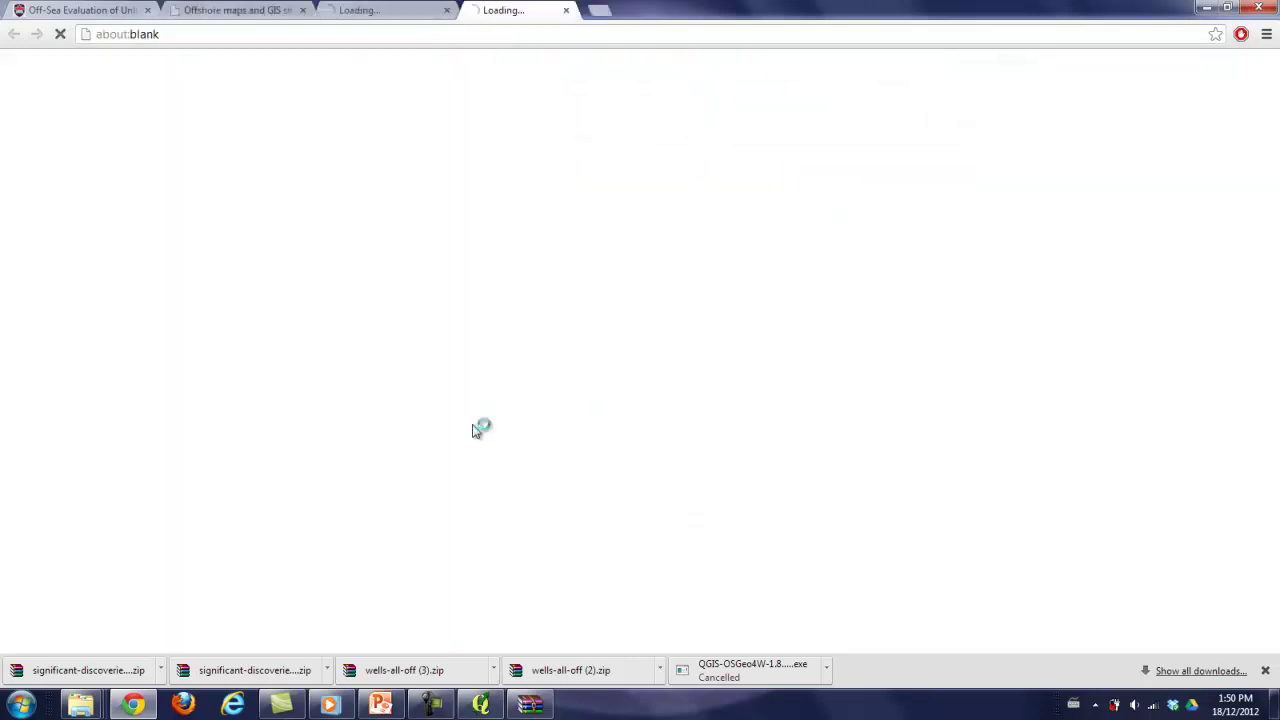
Step: Extract the downloaded coastline-ed50 archive to F:\School\Carleton U\Semester 7\AdvancedGIS\FinalProject\Dec18 and close the archive
left_click(86, 680)
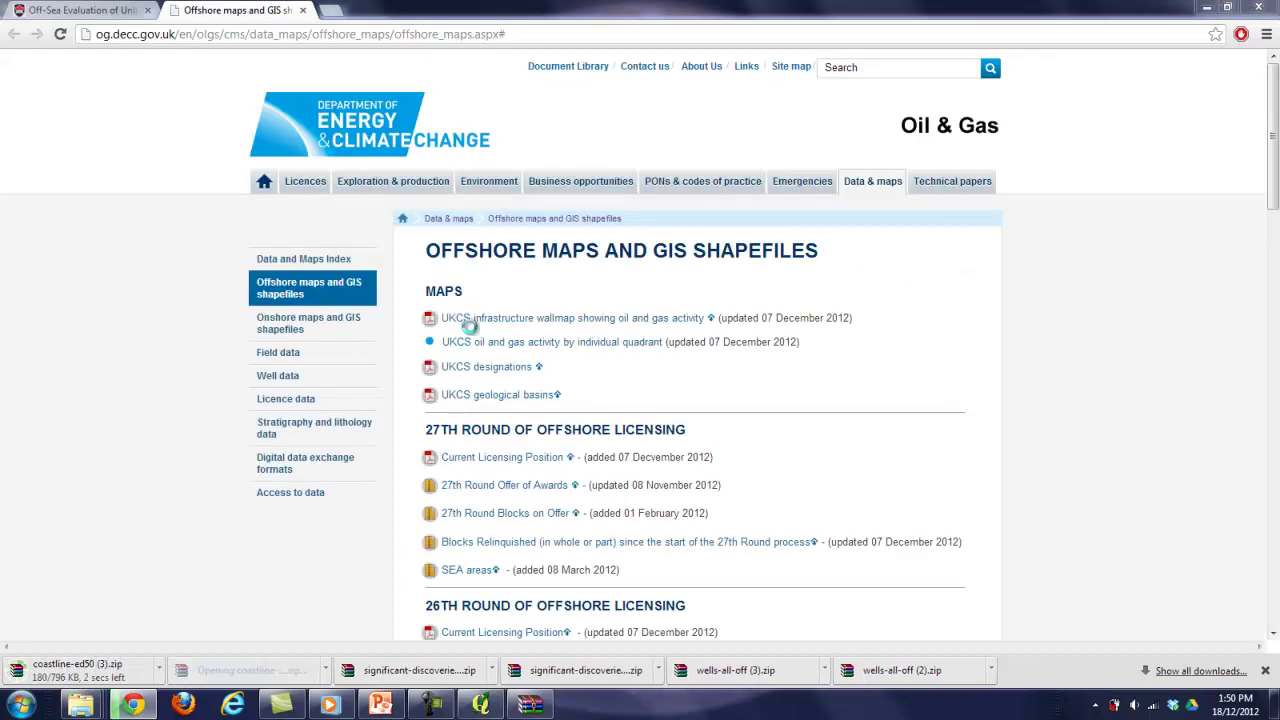
left_click(160, 147)
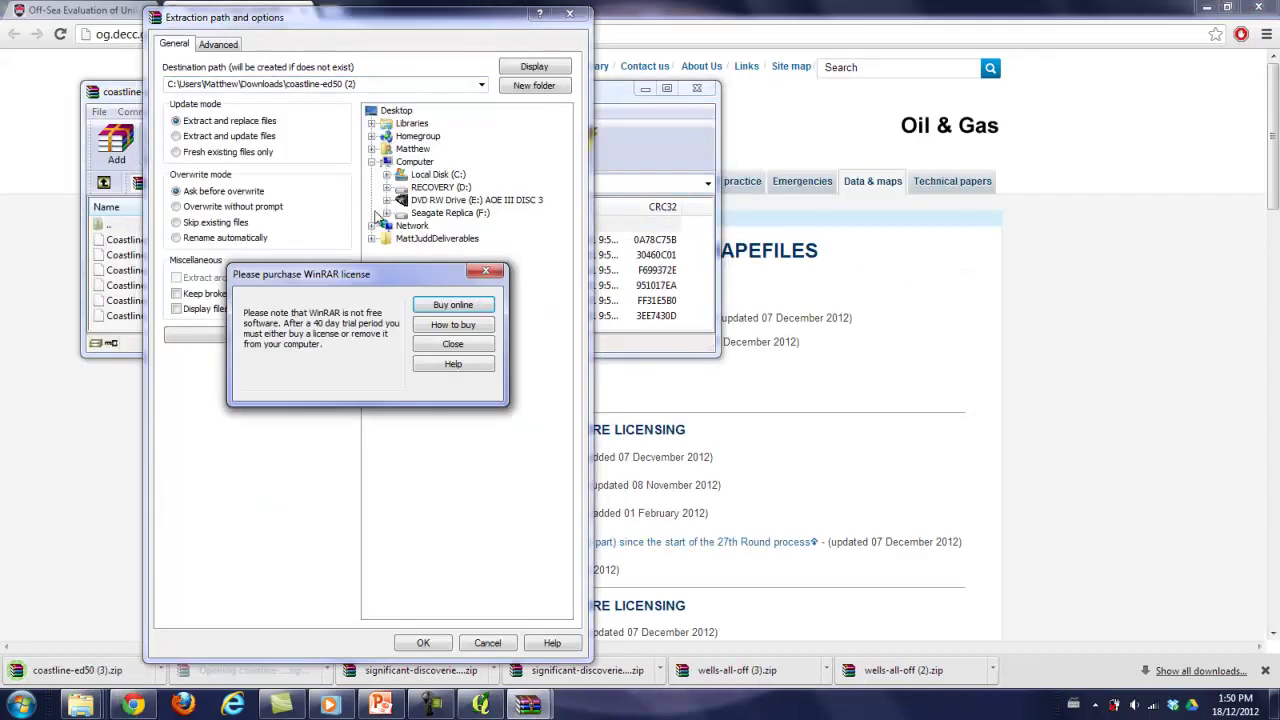
left_click(611, 328)
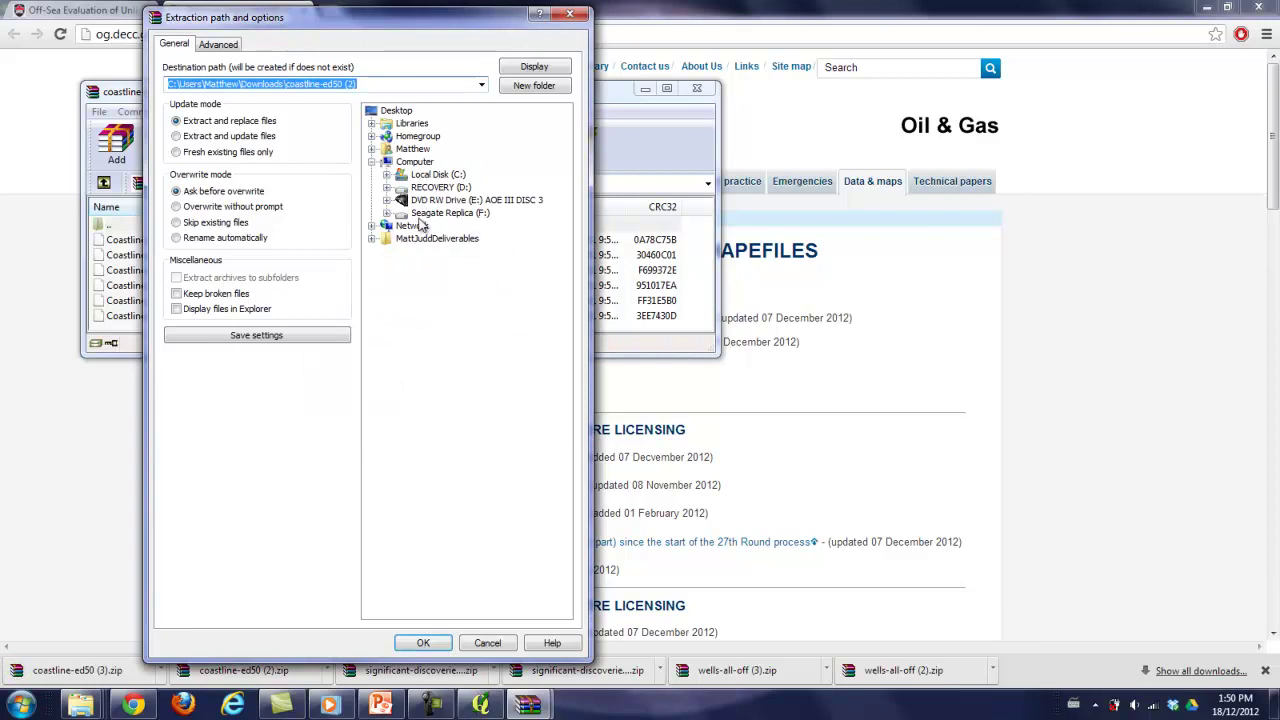
left_click(421, 214)
double_click(438, 264)
double_click(462, 289)
left_click(477, 392)
double_click(477, 395)
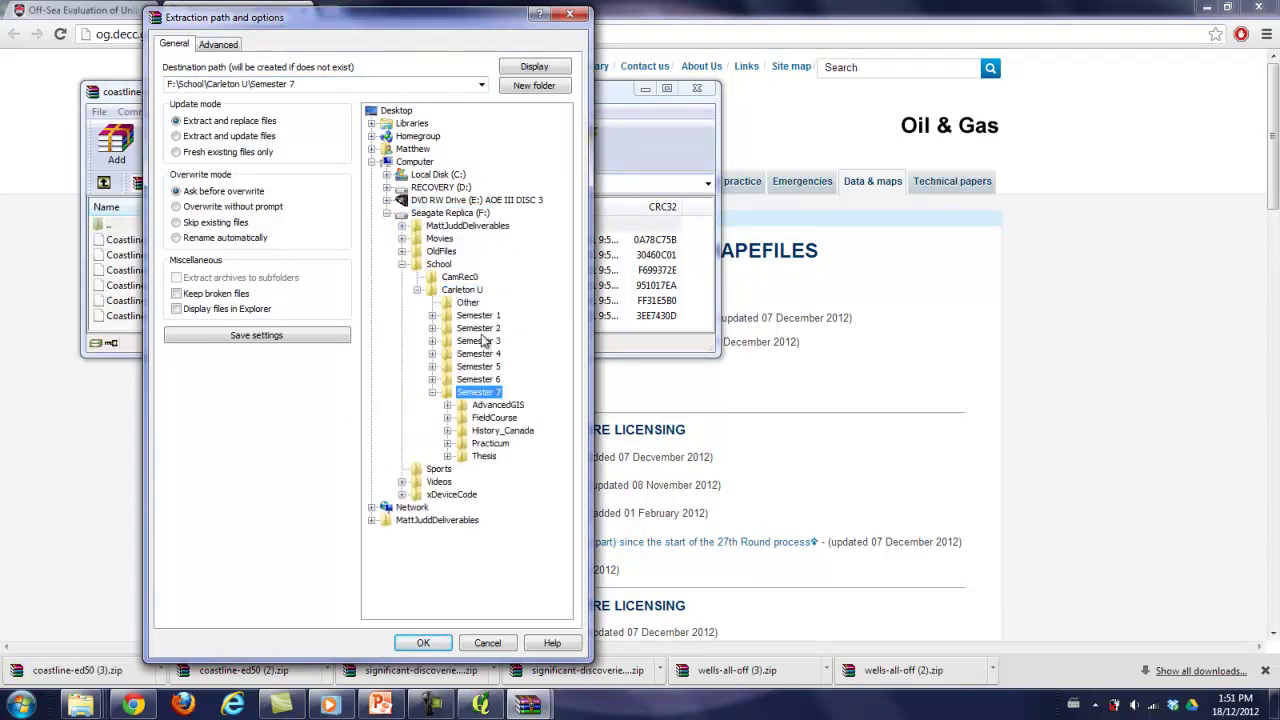
double_click(492, 406)
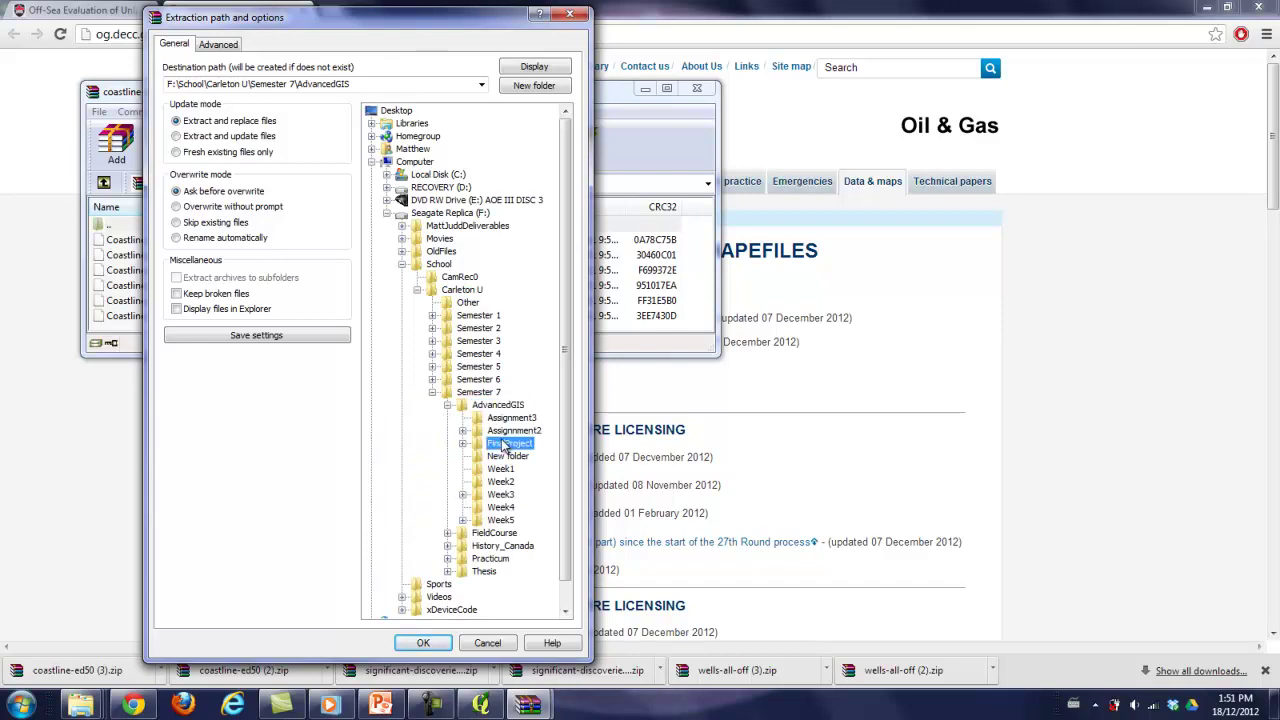
double_click(505, 444)
left_click(514, 481)
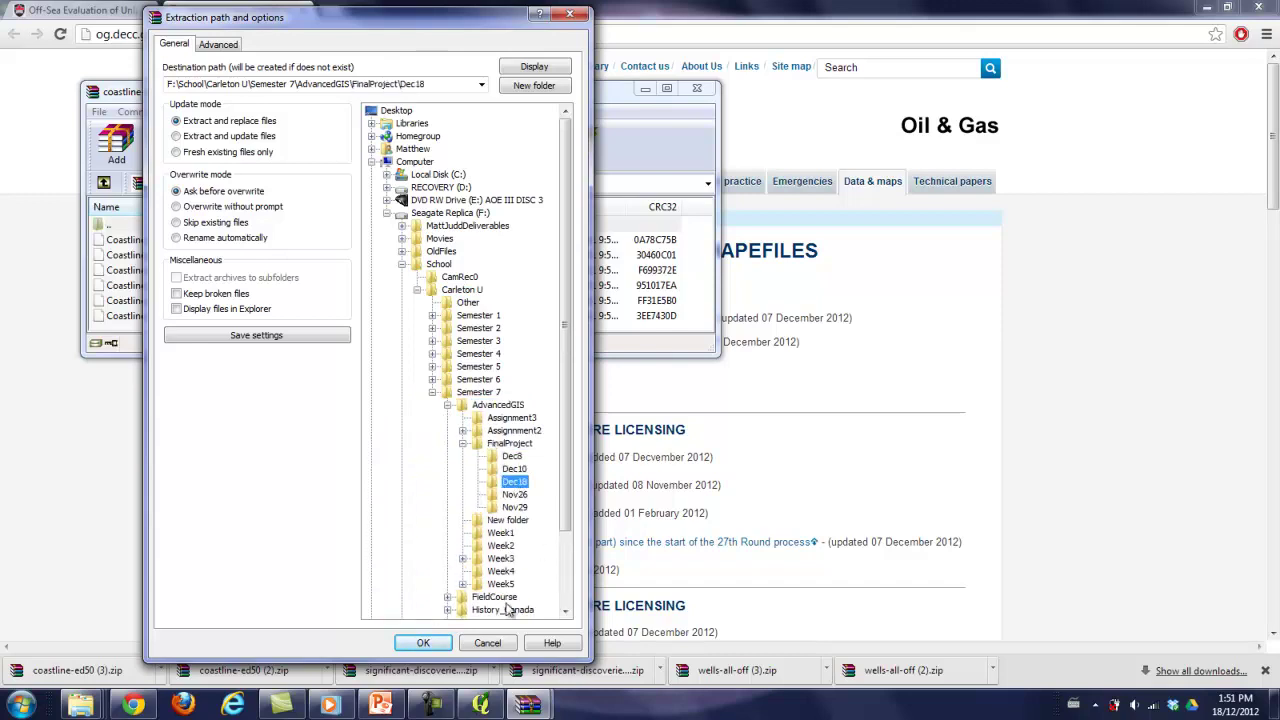
left_click(423, 643)
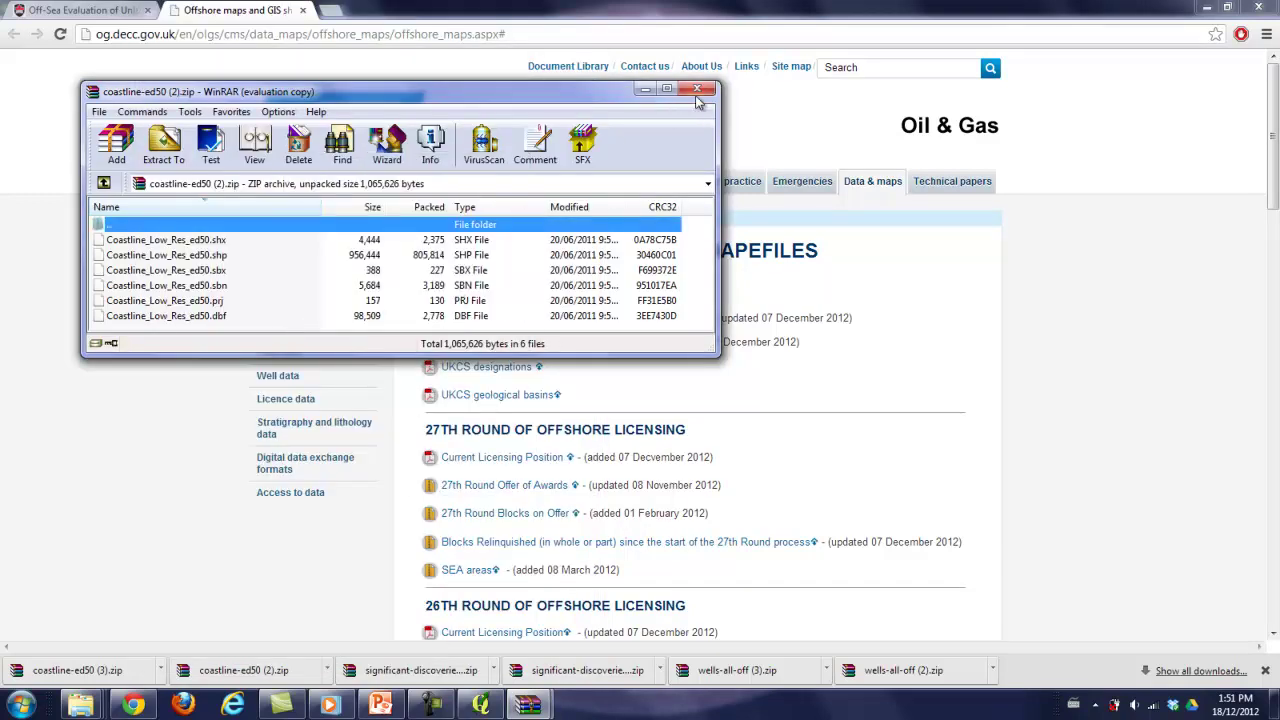
left_click(697, 90)
Step: Check the extracted shapefile files in the Dec18 folder in Windows Explorer, including the wells .prj, .shp and .dbf files
mouse_move(80, 705)
left_click(414, 600)
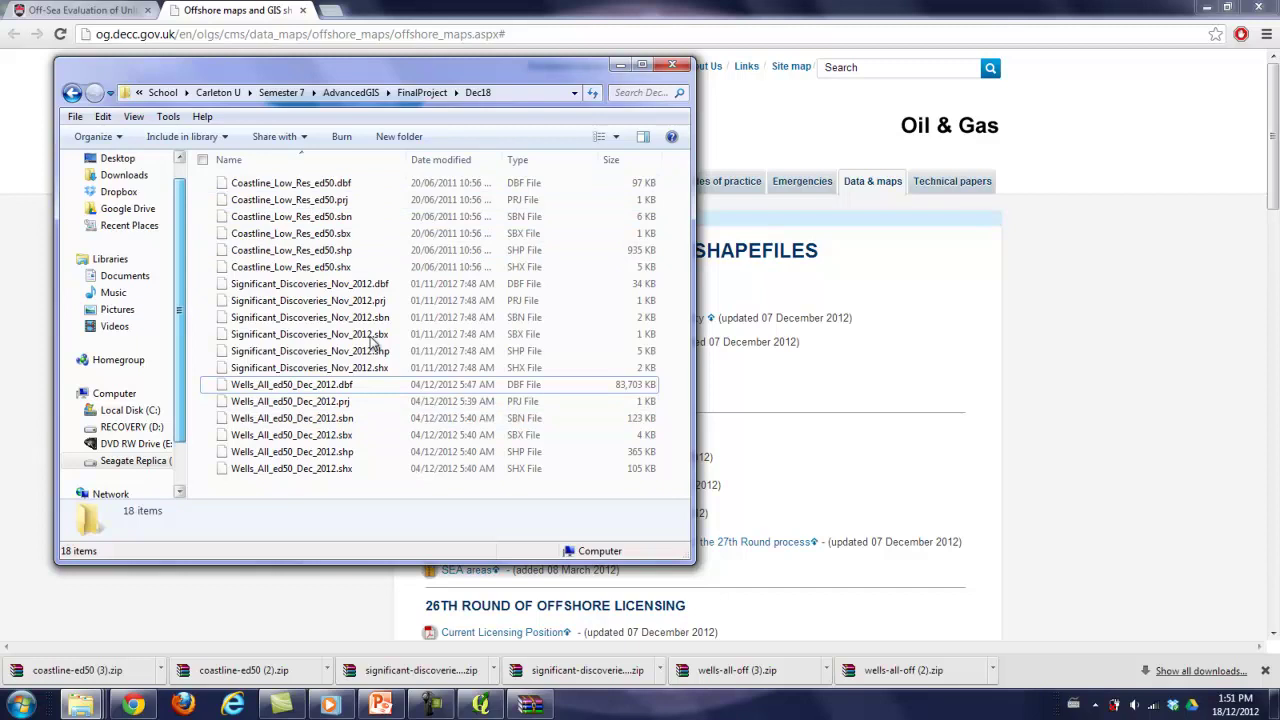
left_click(354, 403)
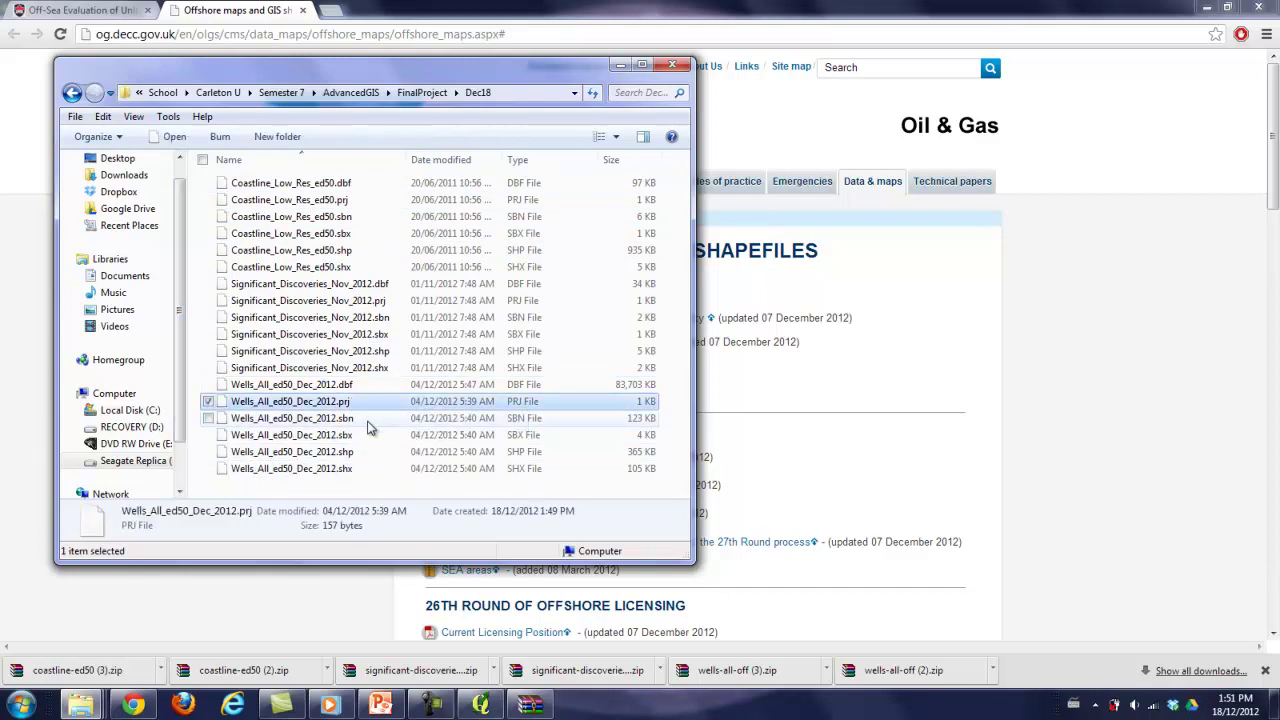
left_click(369, 456)
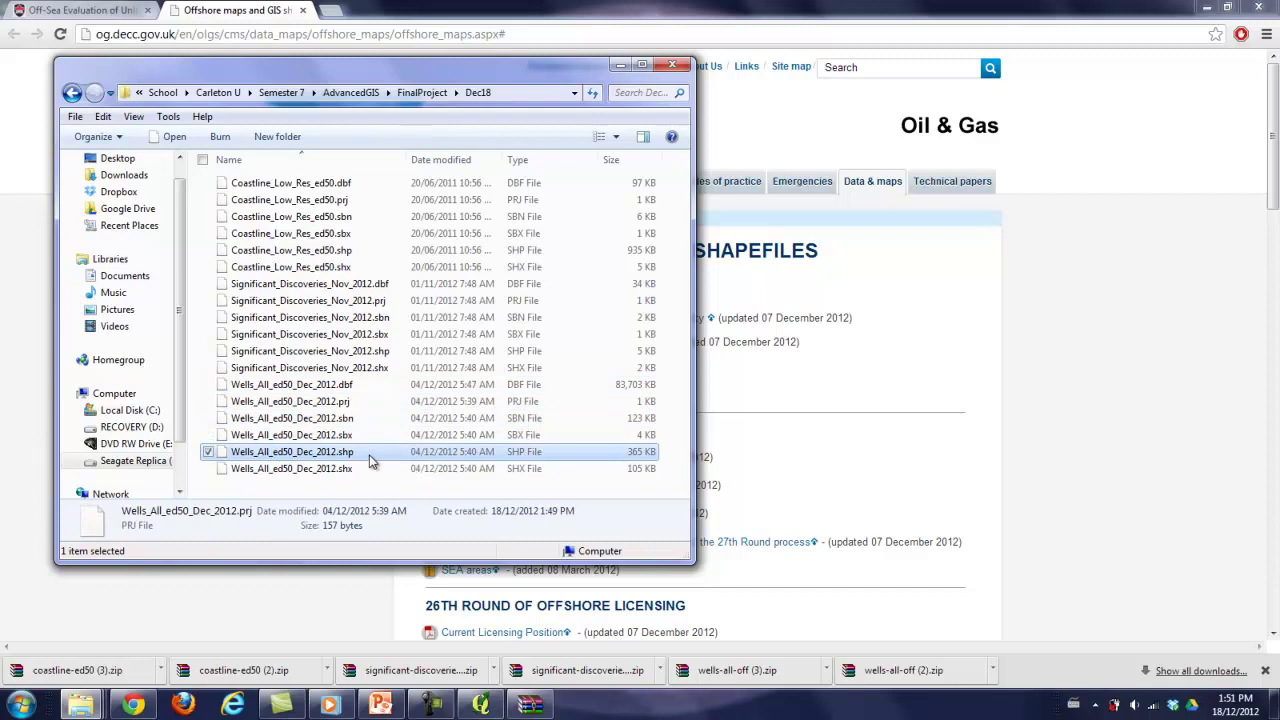
left_click(361, 386)
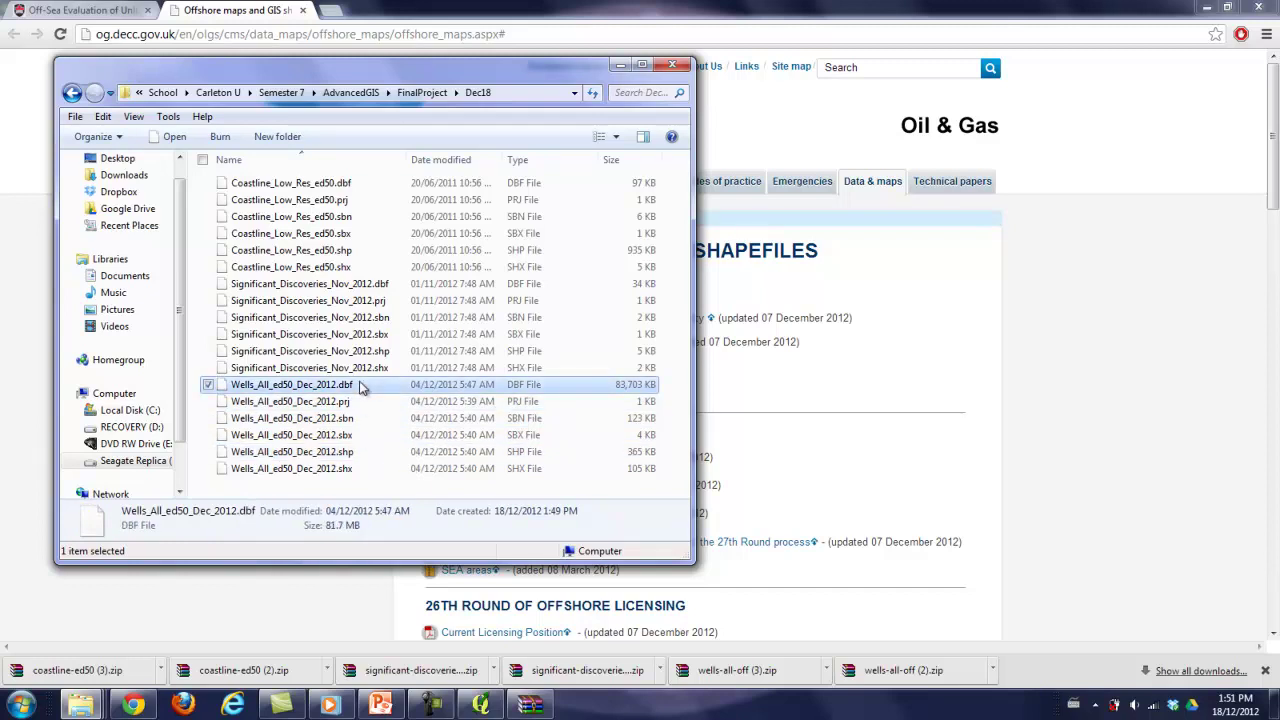
Step: Minimize the Explorer and browser windows to switch to Quantum GIS, and briefly view the Add vector layer dialog
left_click(620, 65)
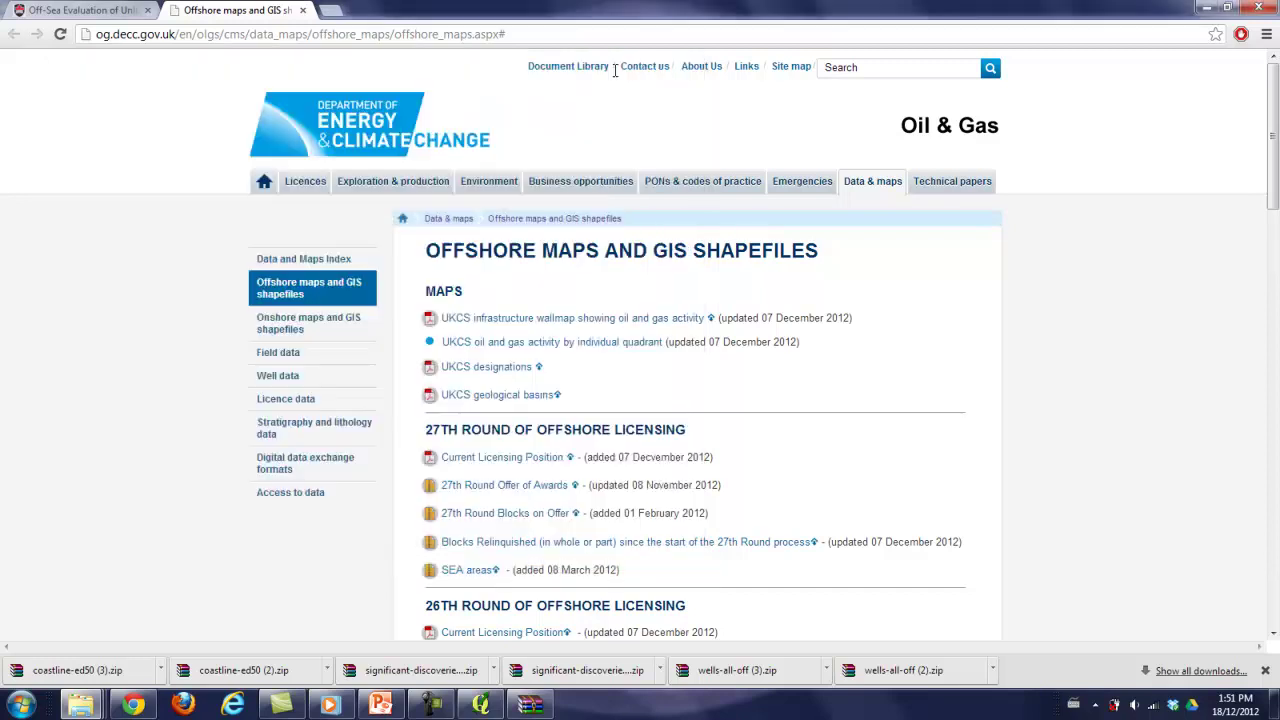
left_click(1206, 8)
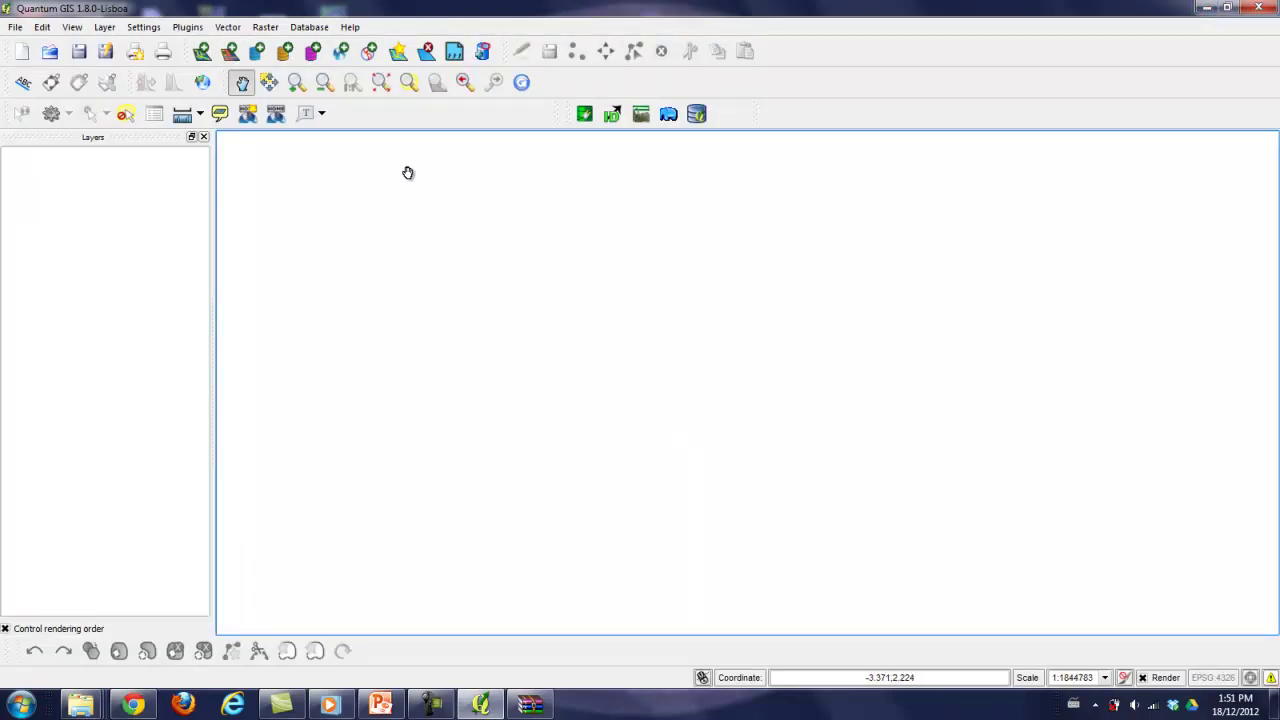
left_click(202, 54)
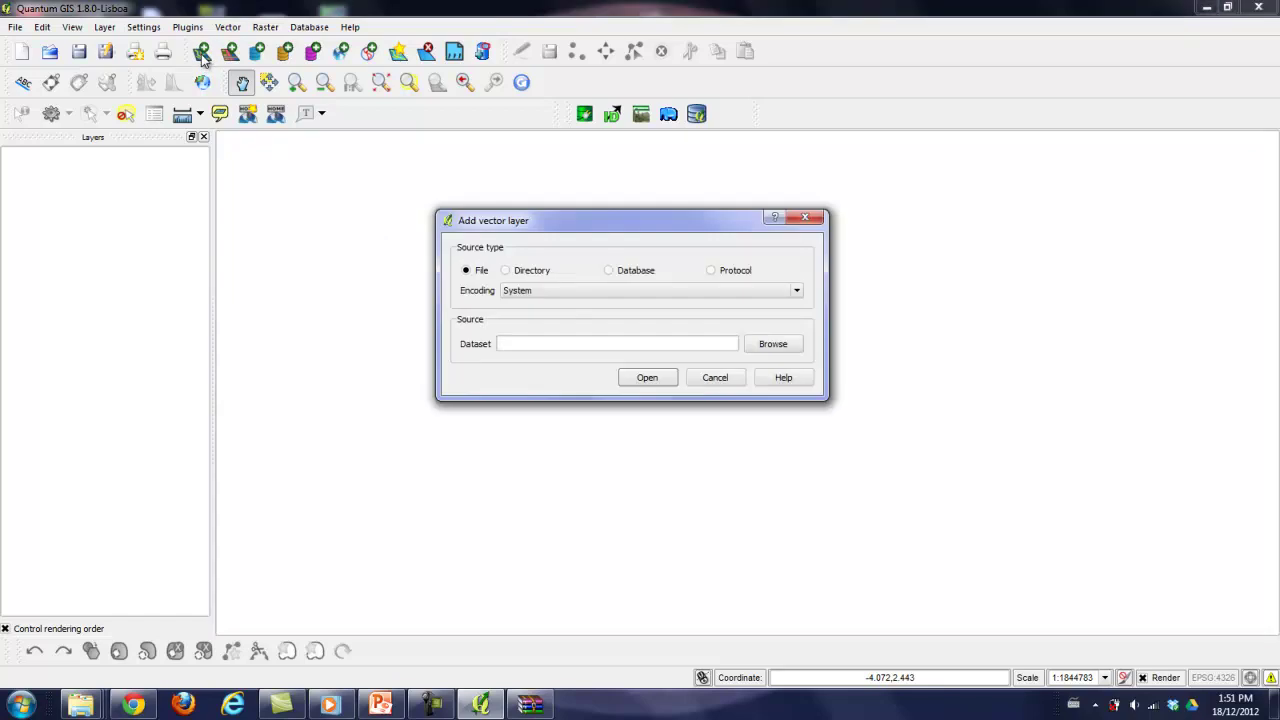
left_click(805, 217)
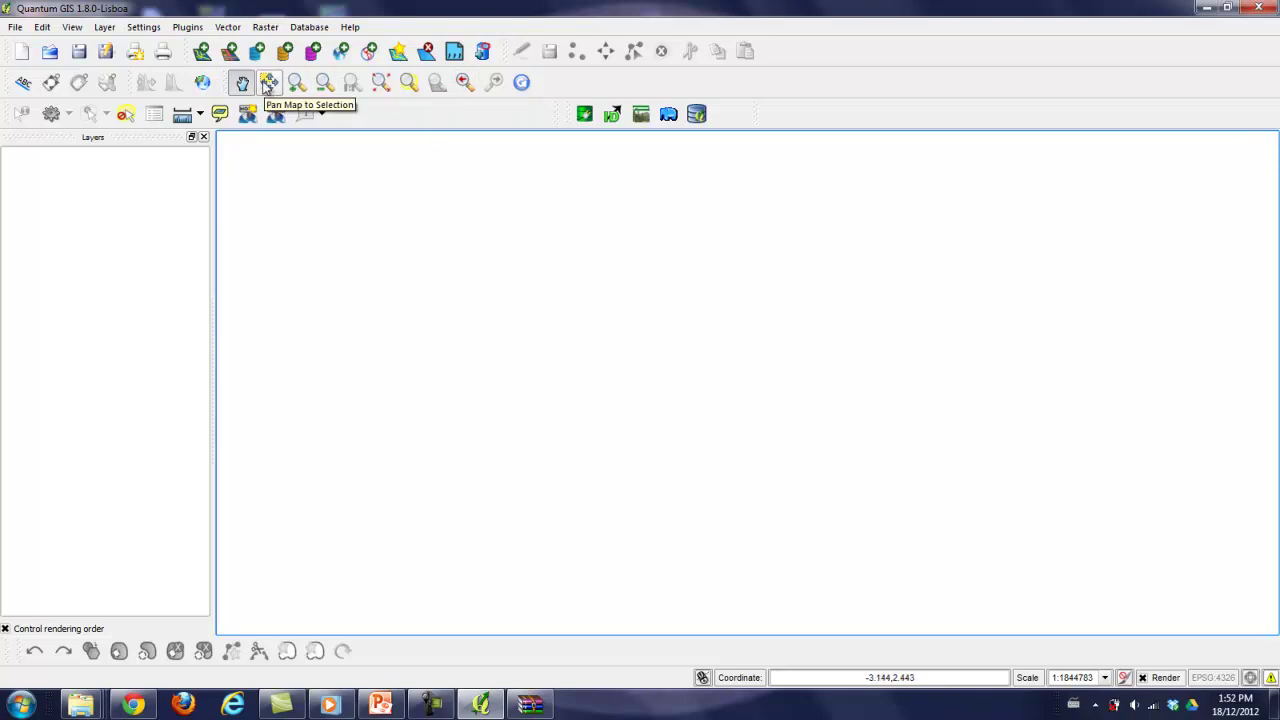
Step: Start adding a vector layer, look through the Directory, Database and Protocol source types, and set the source type to File
left_click(204, 52)
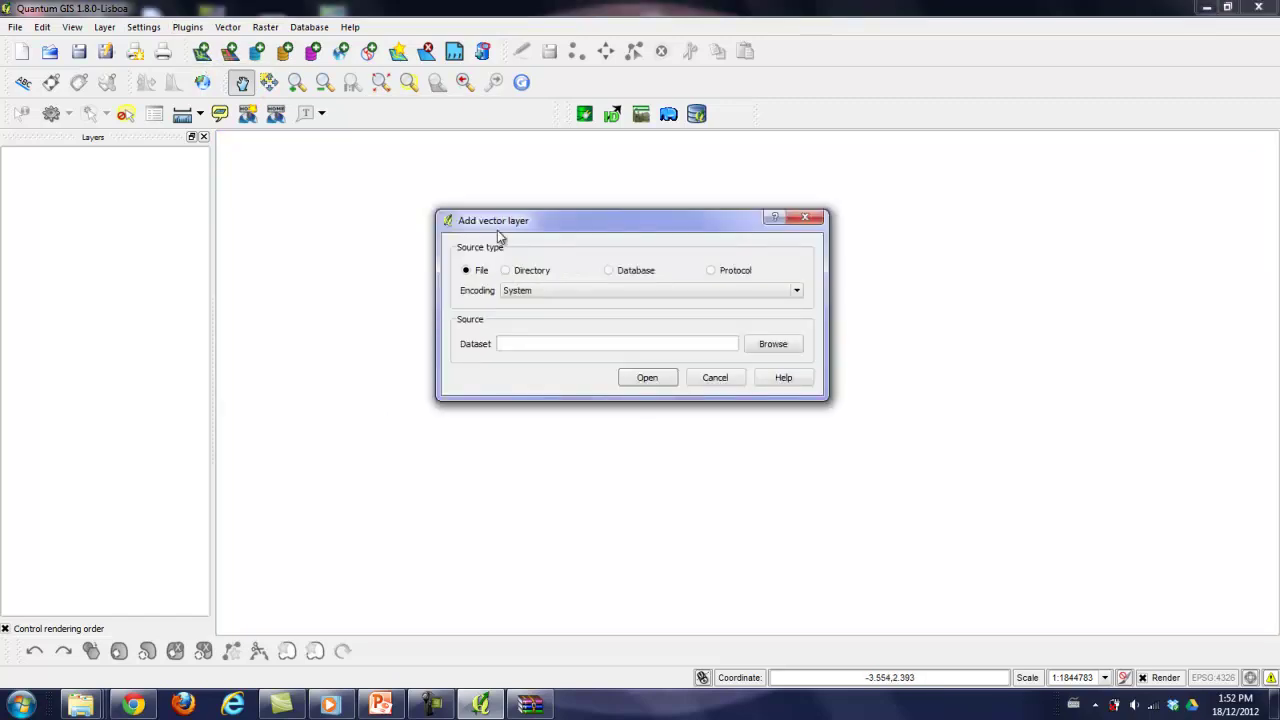
left_click(520, 271)
left_click(634, 272)
left_click(712, 272)
left_click(468, 271)
Step: Browse for the vector dataset and open the Dec18 folder inside FinalProject
left_click(781, 344)
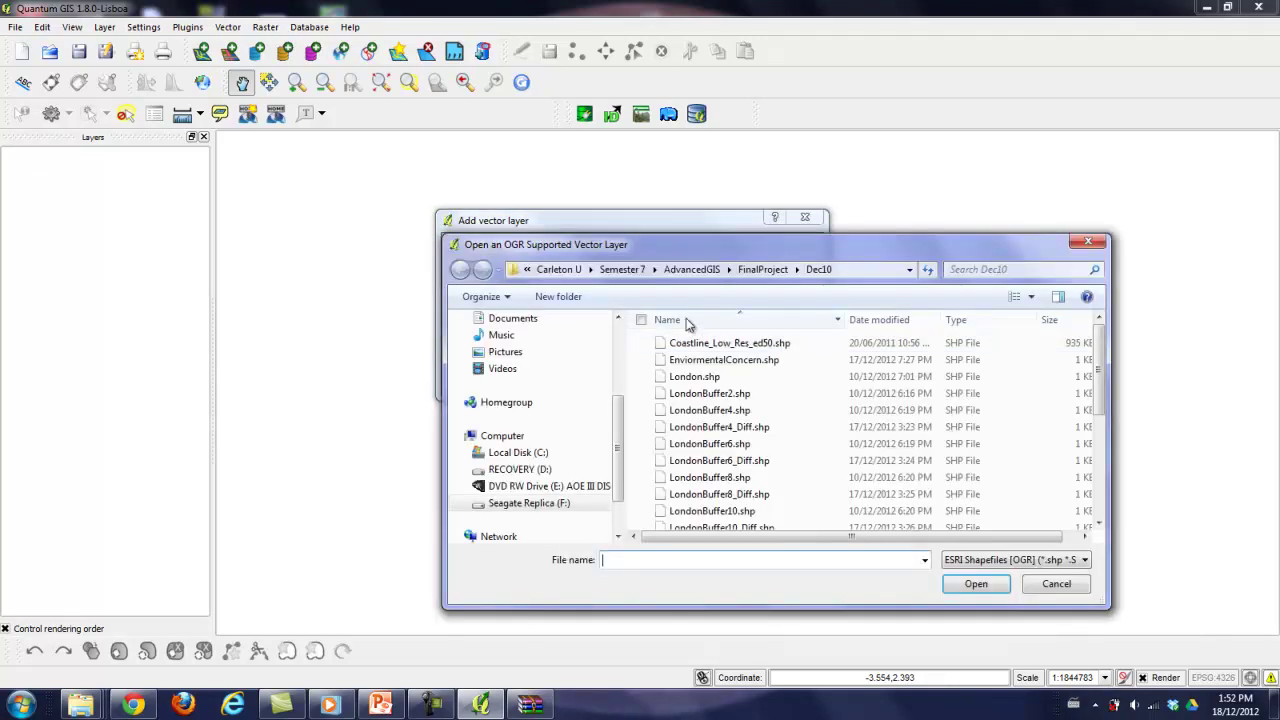
left_click(771, 276)
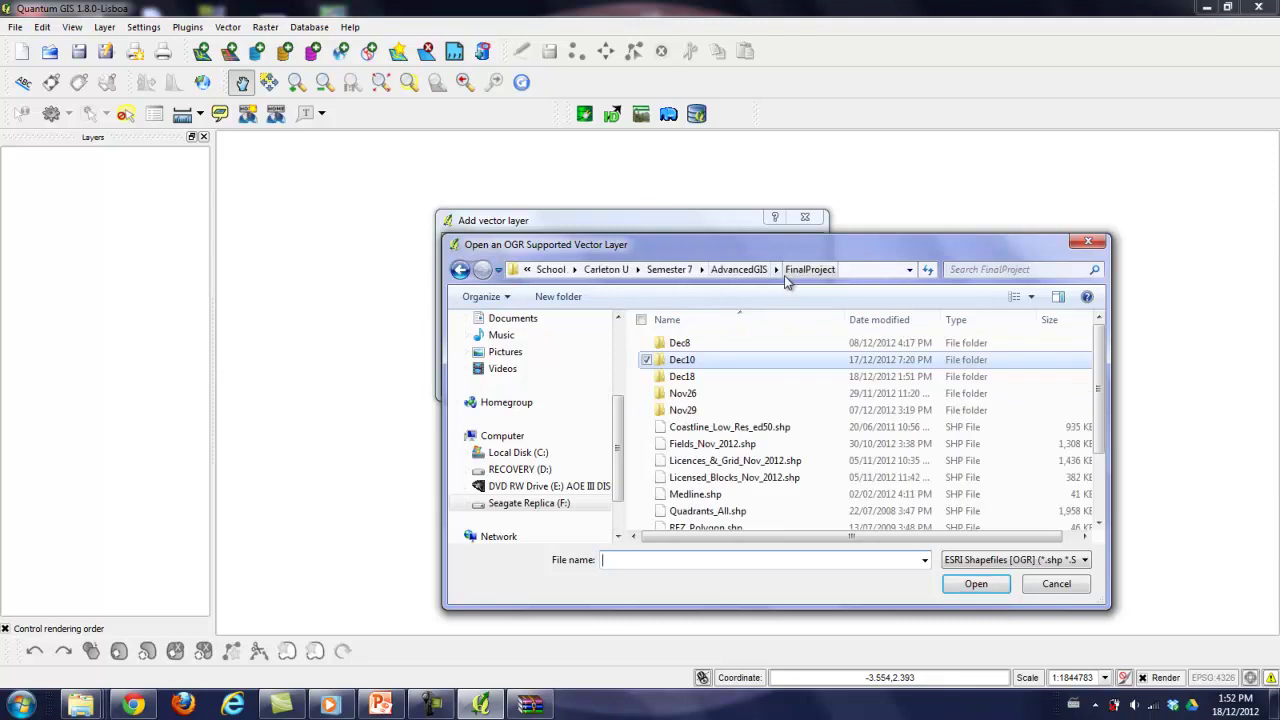
left_click(517, 271)
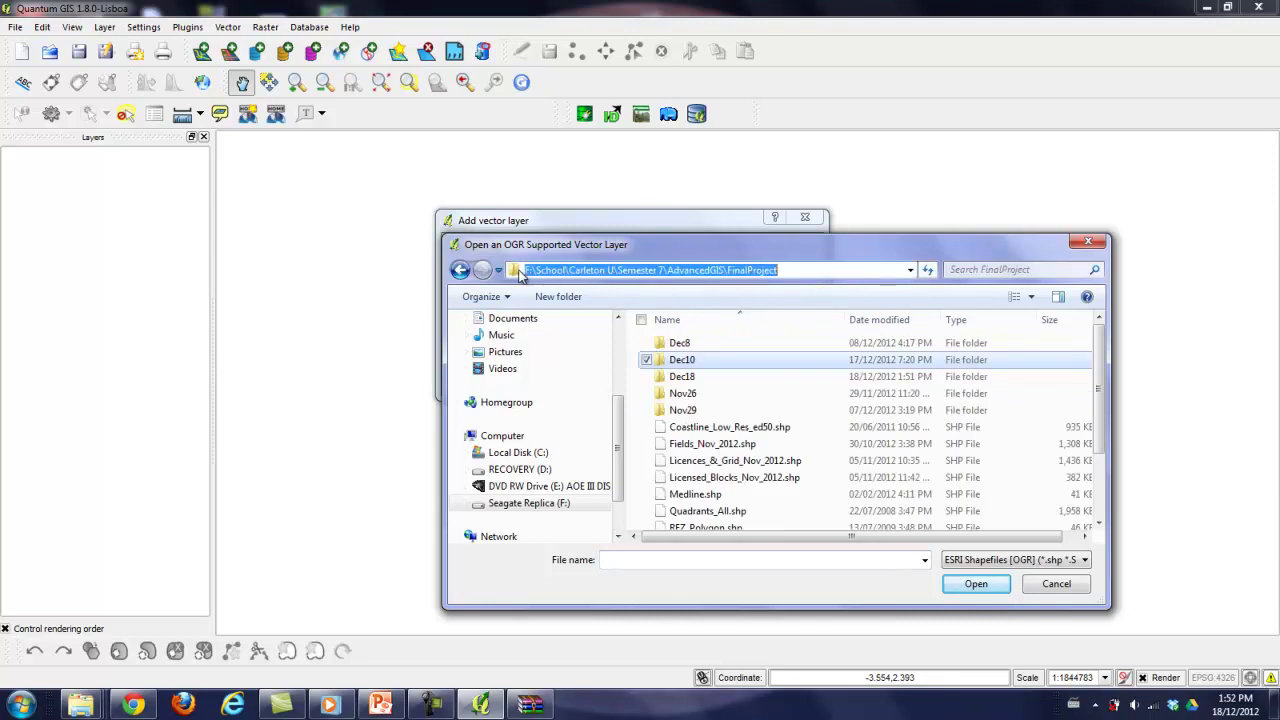
left_click(800, 268)
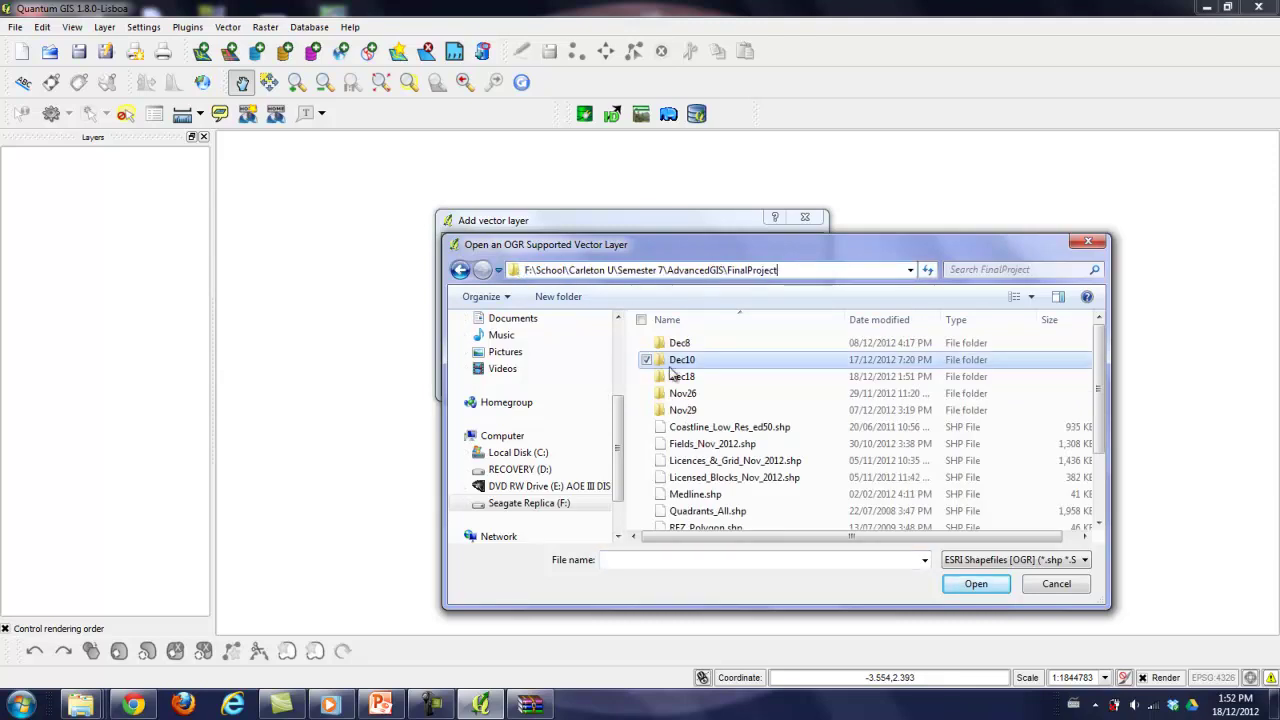
double_click(706, 377)
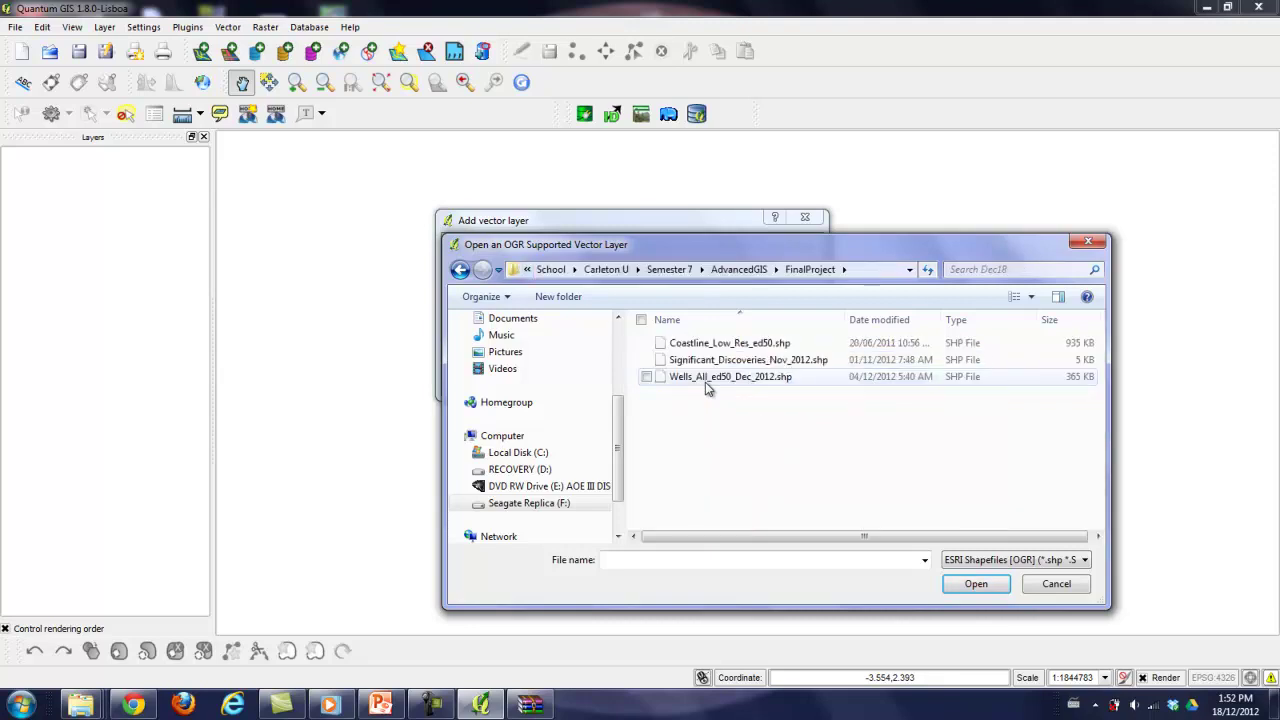
Step: Add Coastline_Low_Res_ed50.shp, Significant_Discoveries_Nov_2012.shp and Wells_All_ed50_Dec_2012.shp together as vector layers
left_click_drag(742, 427, 714, 343)
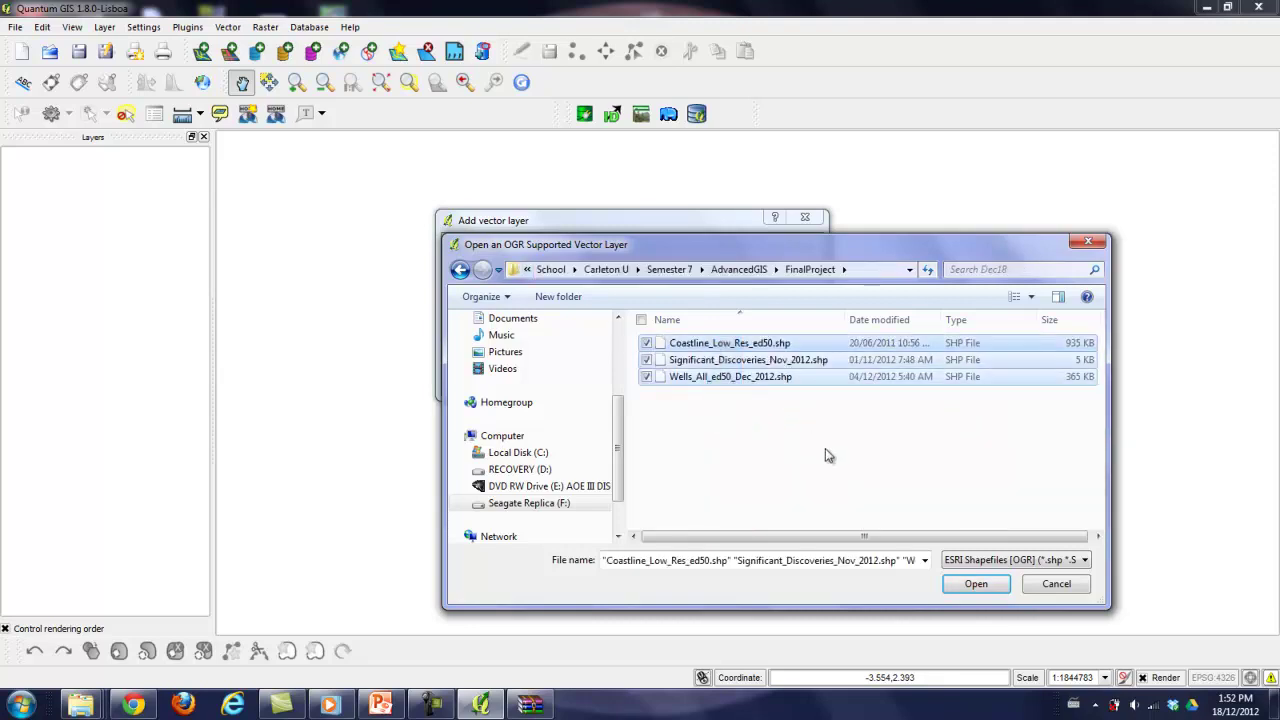
left_click(760, 360)
left_click(762, 345)
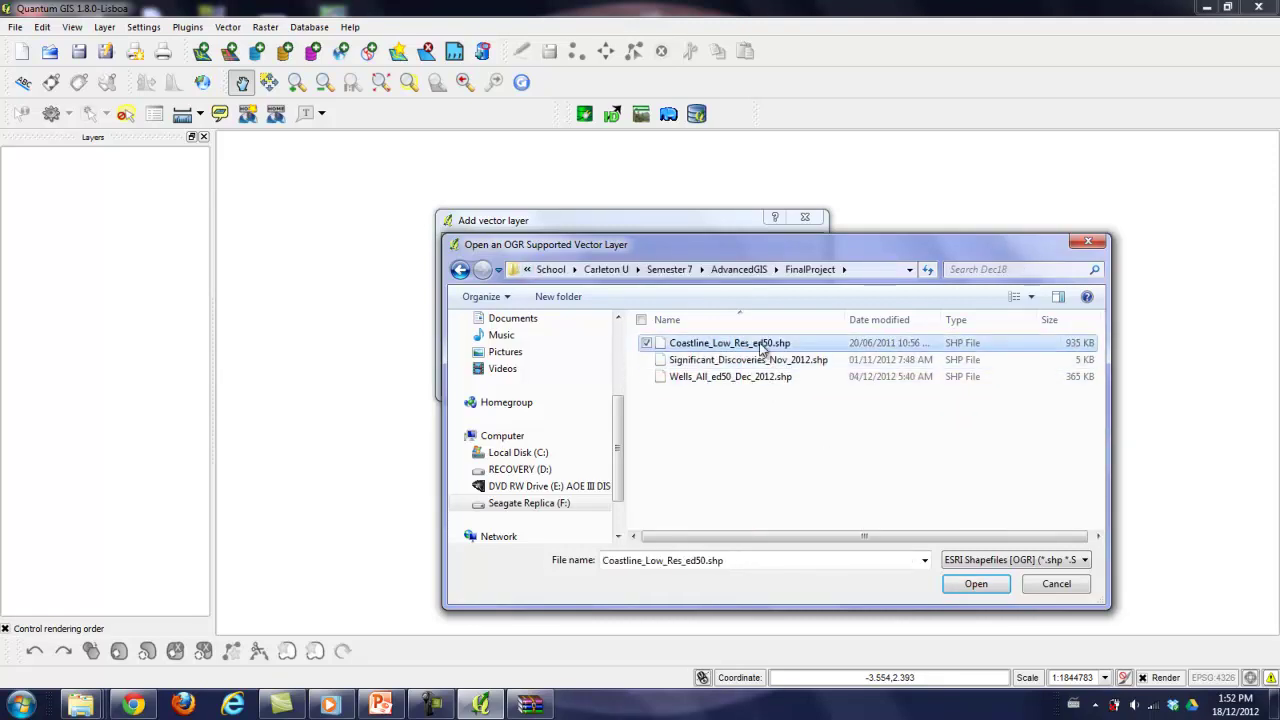
key("shift+Down")
key("shift+Down")
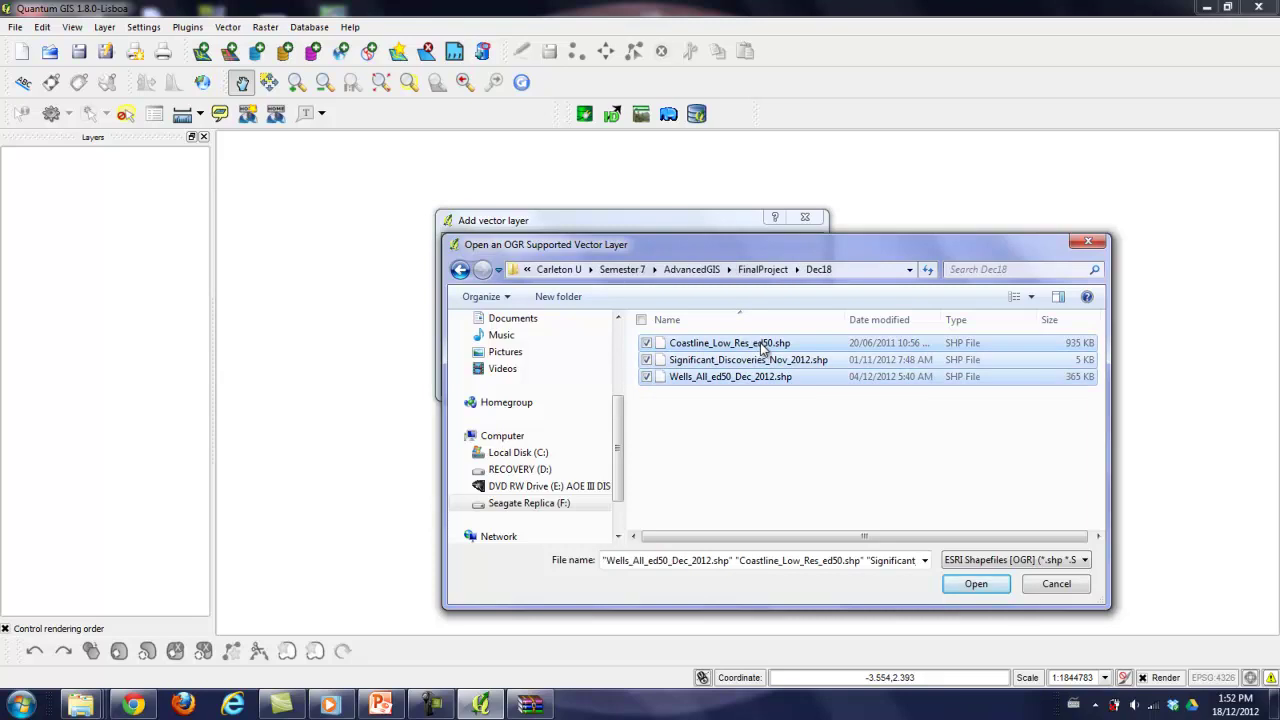
left_click(993, 590)
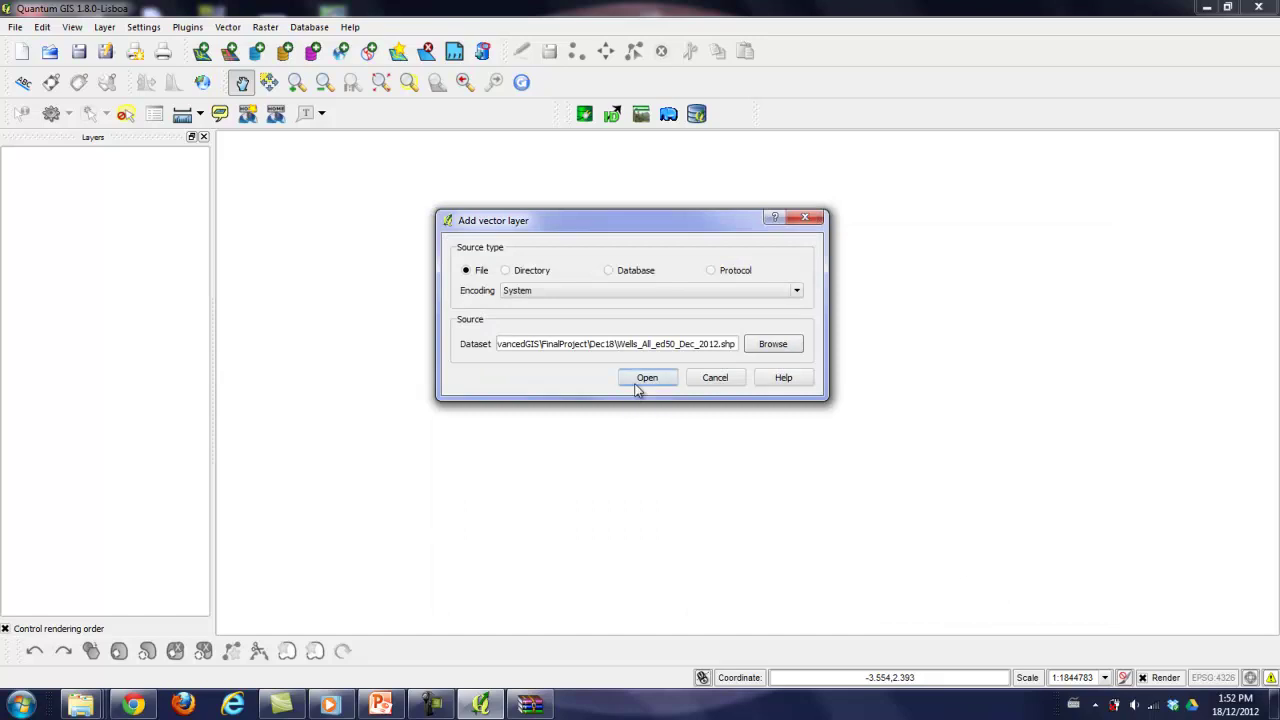
left_click(648, 385)
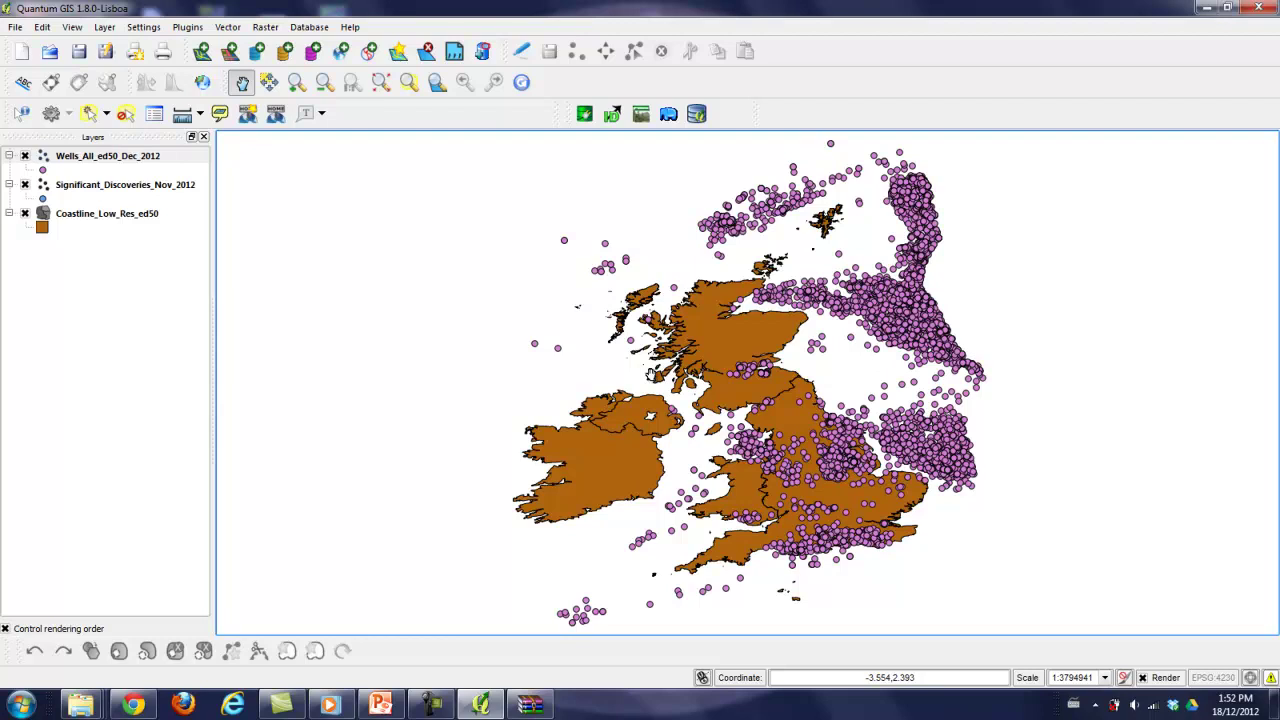
Step: Examine the attribute table of the Wells_All_ed50_Dec_2012 layer and close it
right_click(110, 158)
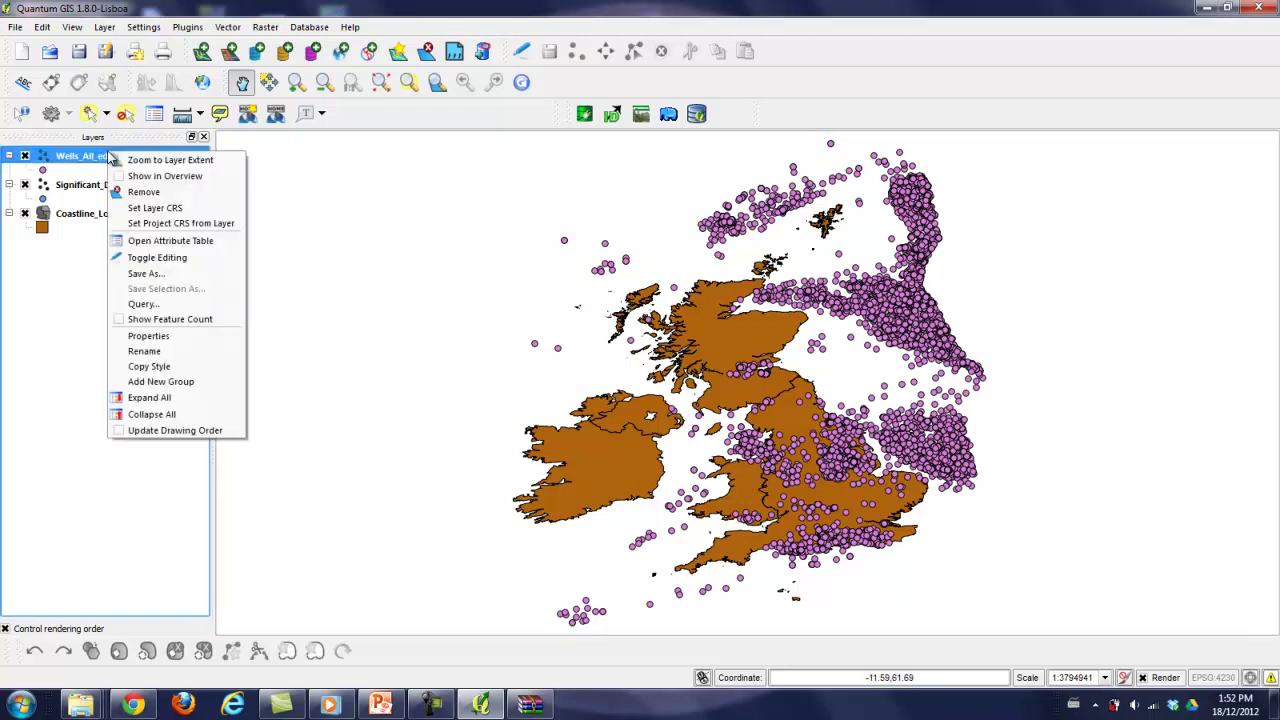
left_click(58, 362)
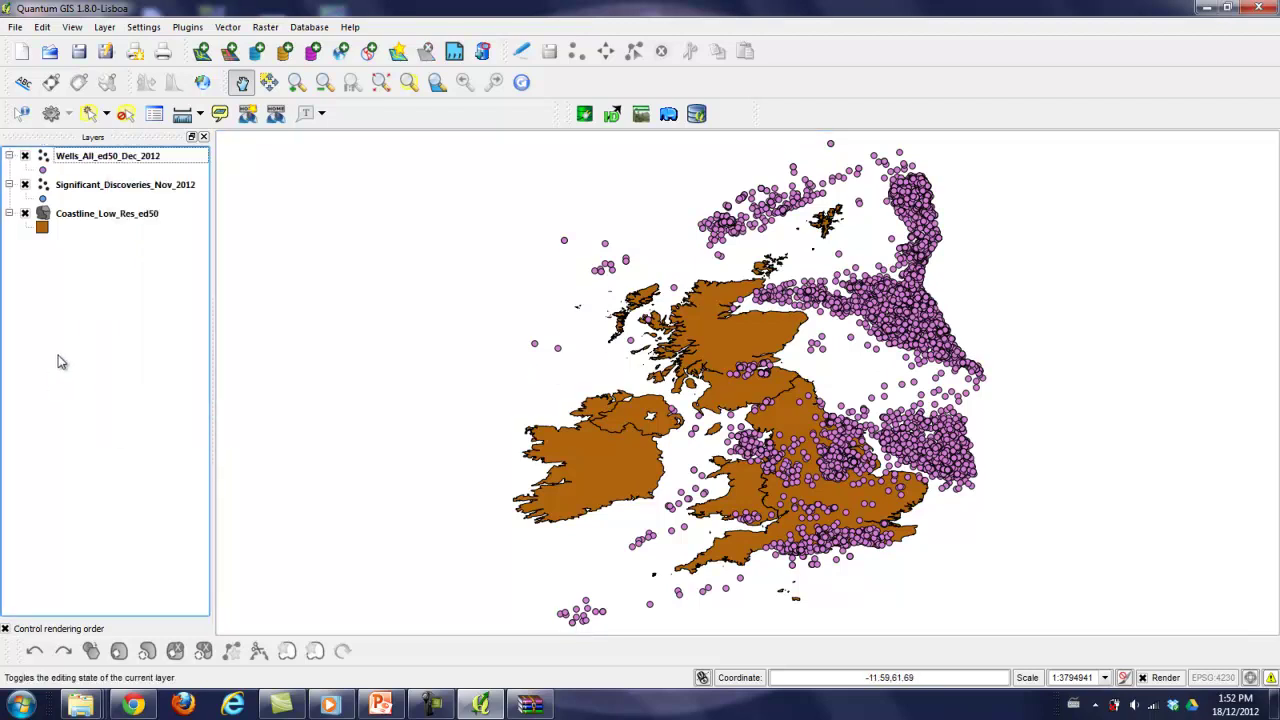
right_click(115, 168)
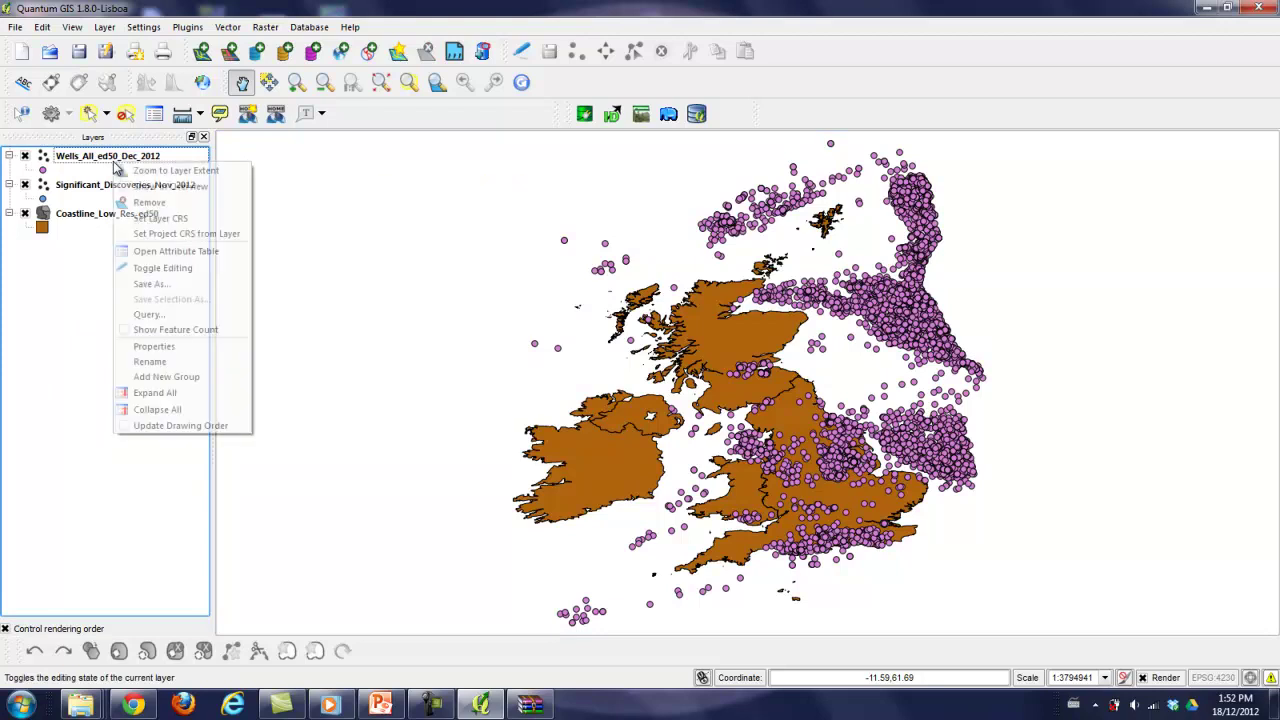
left_click(155, 252)
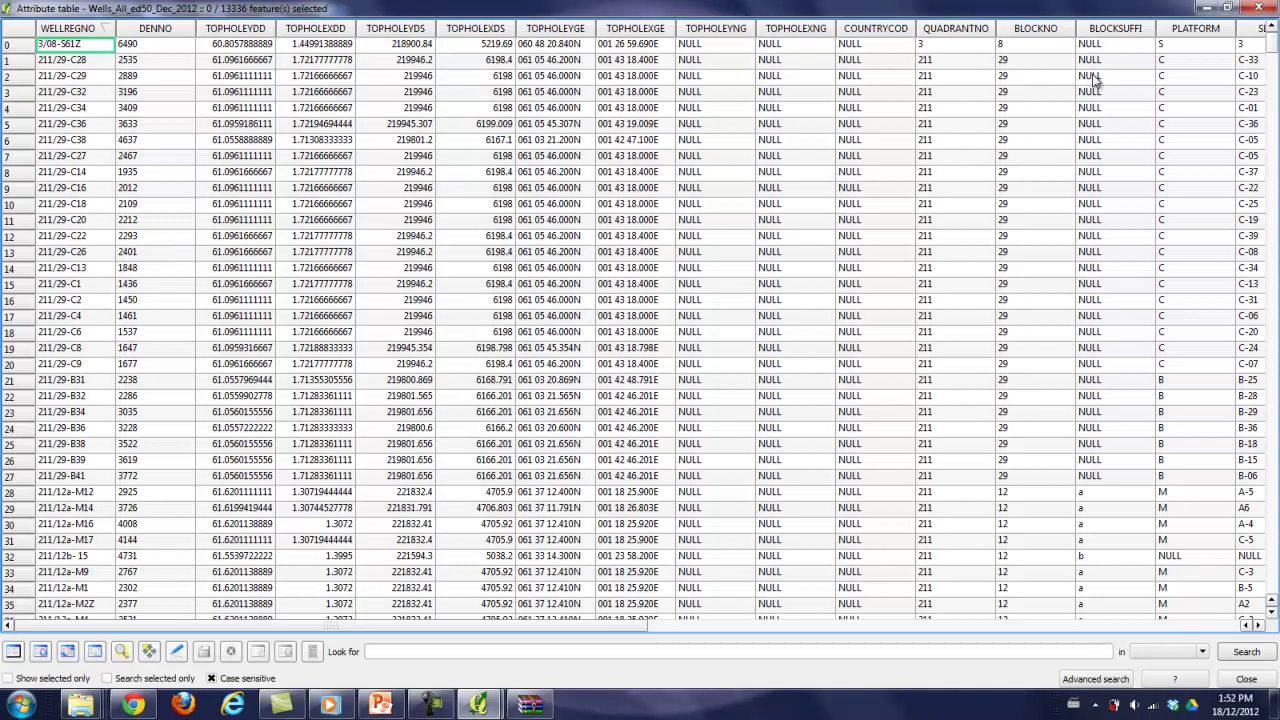
left_click(1258, 8)
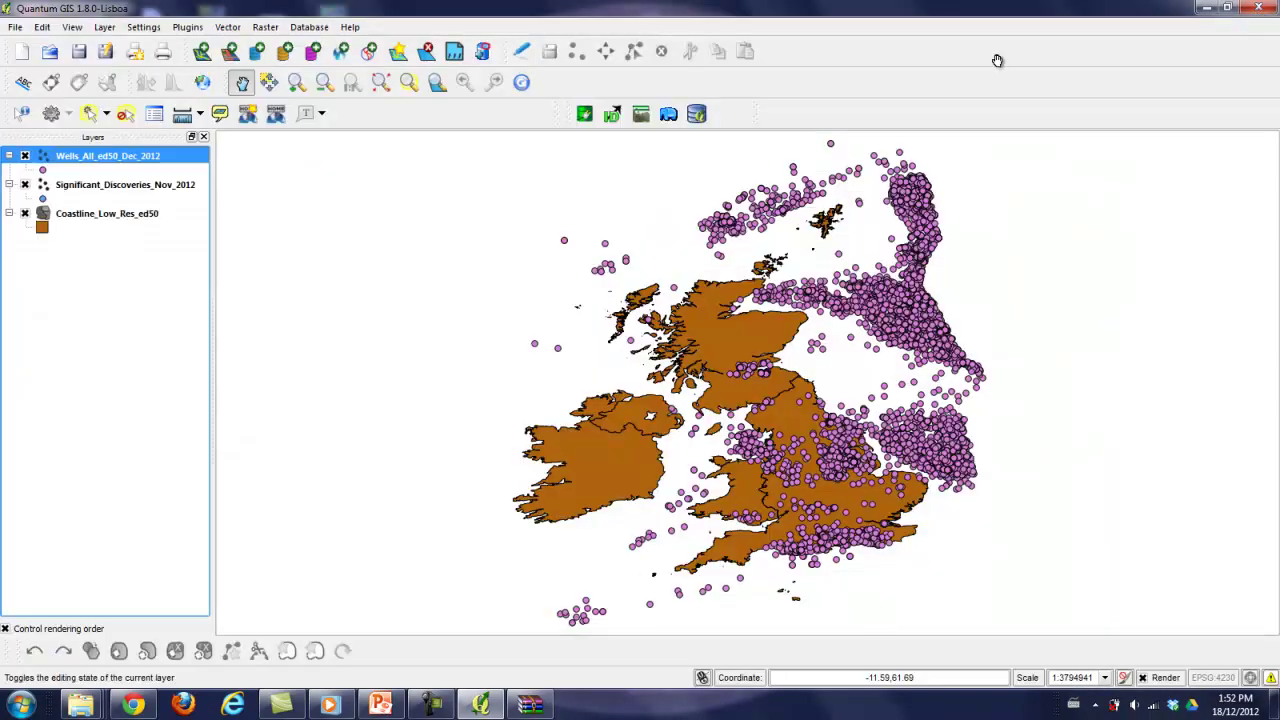
Step: Review the attribute table of Significant_Discoveries_Nov_2012, close it, and place that layer above Wells_All_ed50_Dec_2012 in the layer order
right_click(160, 190)
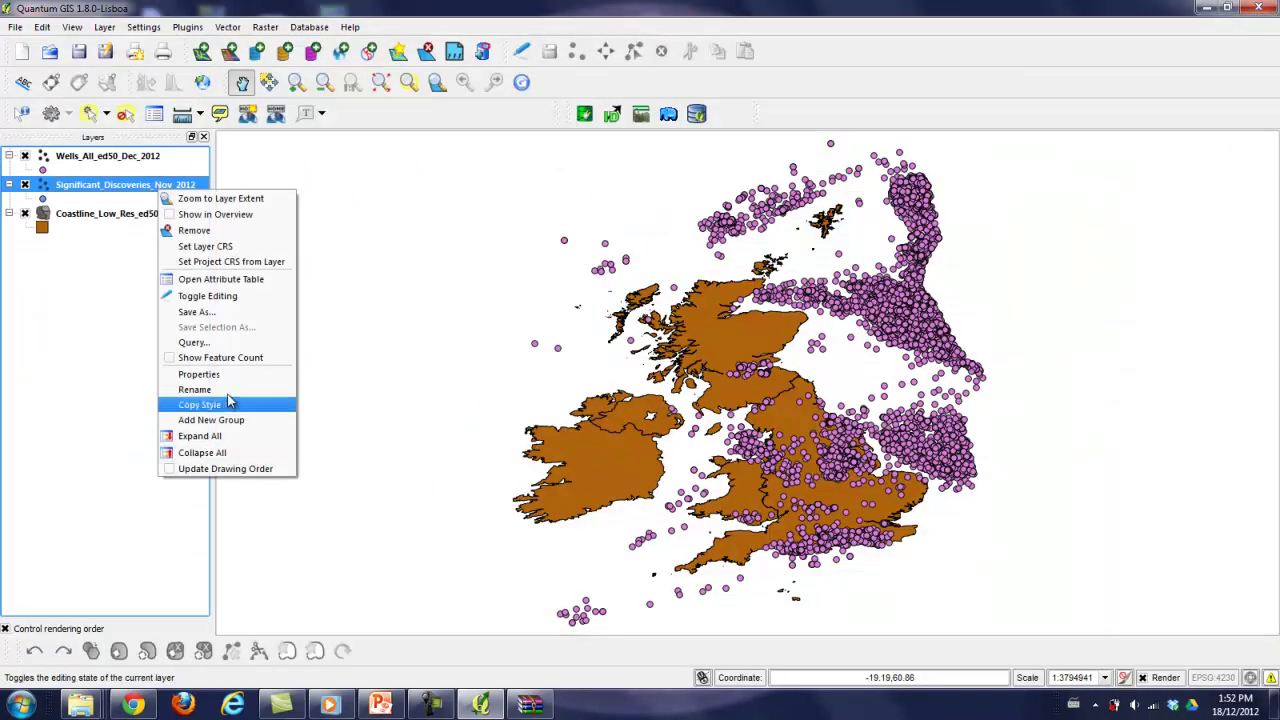
left_click(229, 281)
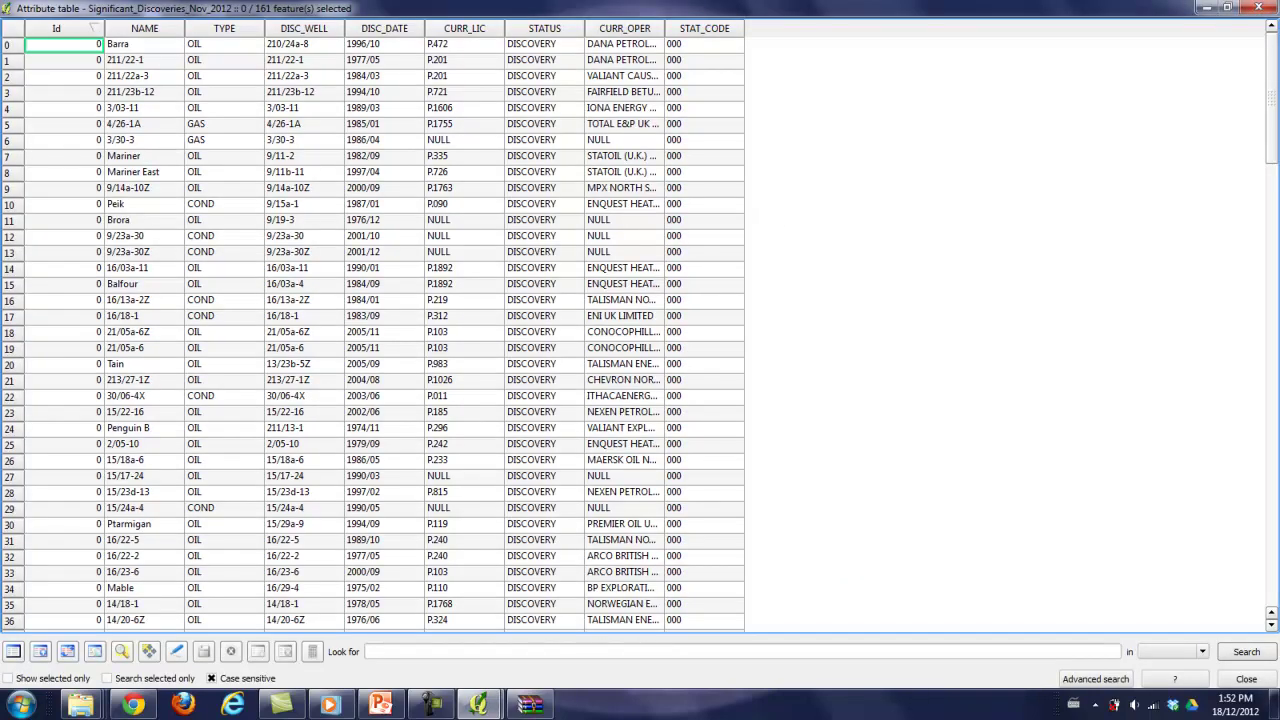
left_click(1258, 8)
left_click_drag(72, 196, 92, 150)
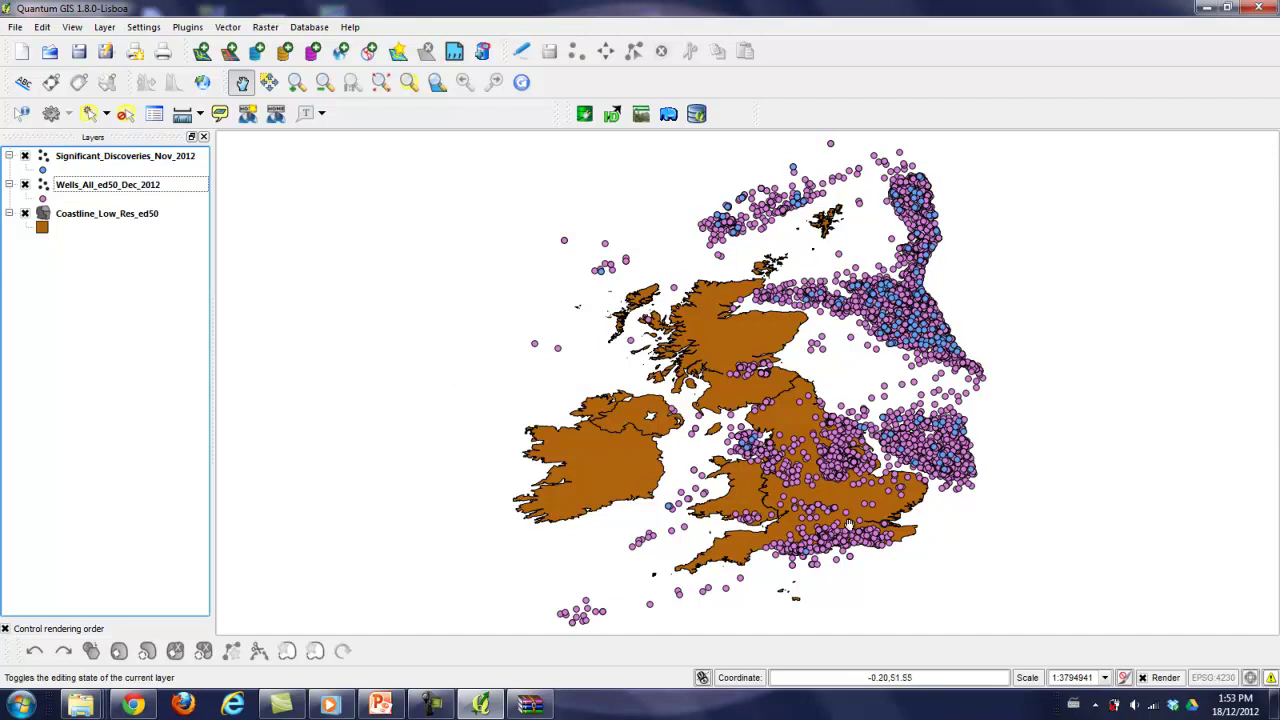
Step: Change the Coastline_Low_Res_ed50 fill colour to green with red 107, green 175, blue 70, and apply the style
double_click(43, 228)
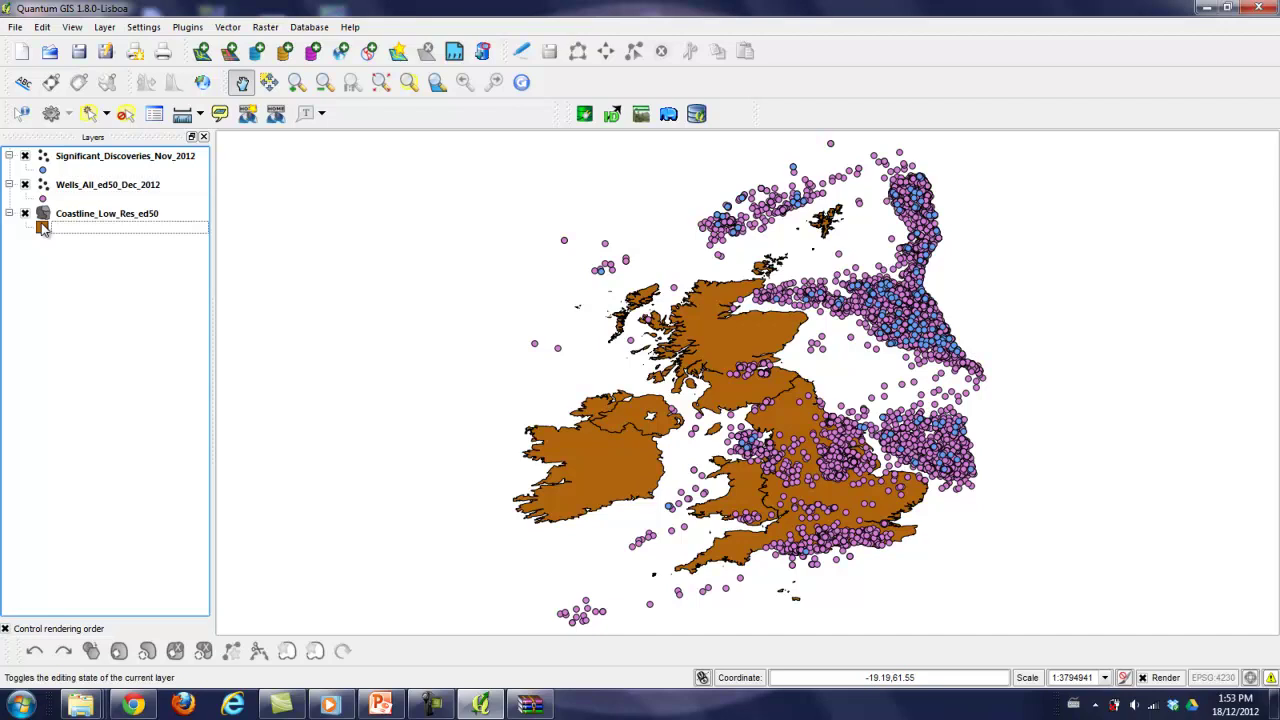
left_click(670, 280)
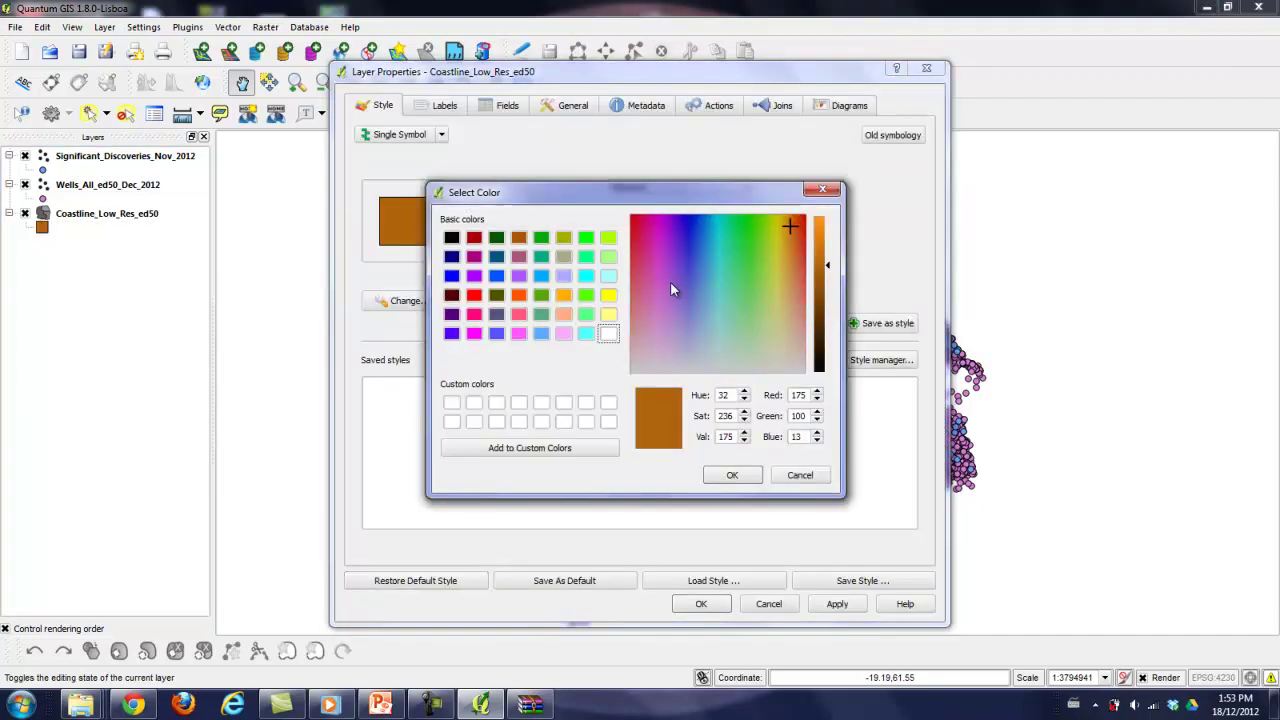
mouse_move(790, 228)
left_mouse_down()
mouse_move(748, 223)
mouse_move(757, 283)
left_mouse_up()
left_click(737, 474)
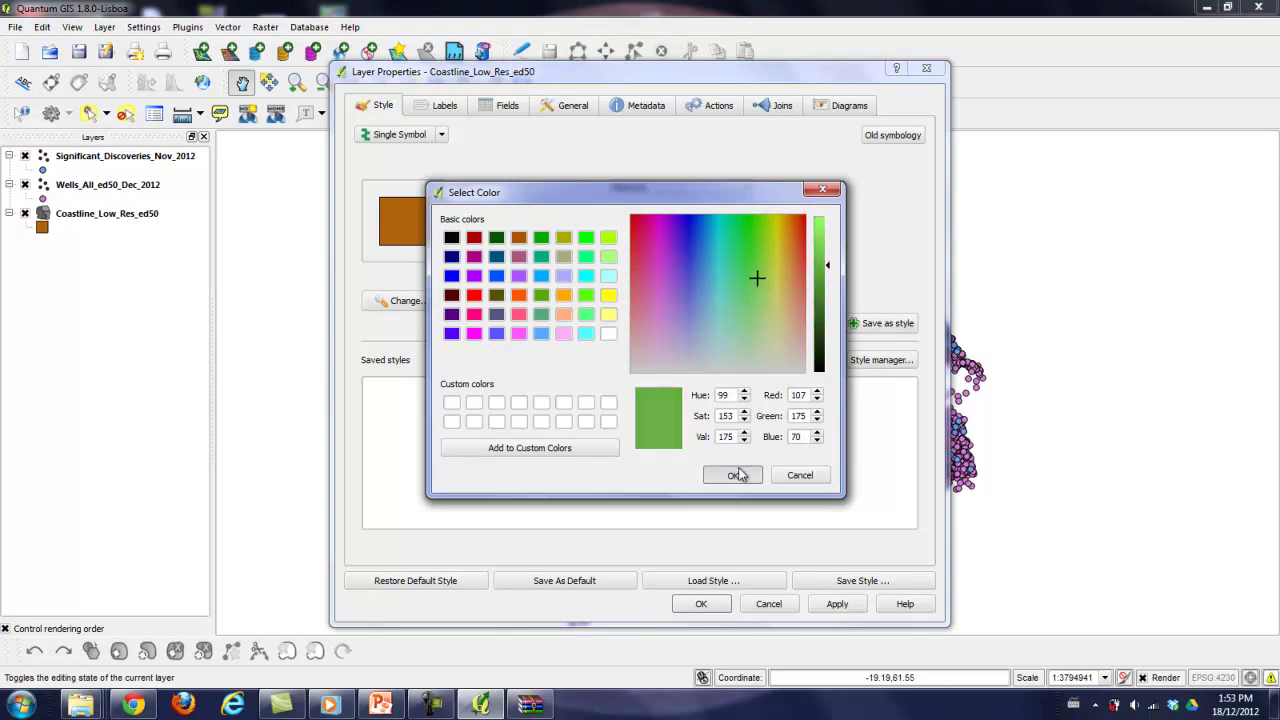
left_click(837, 604)
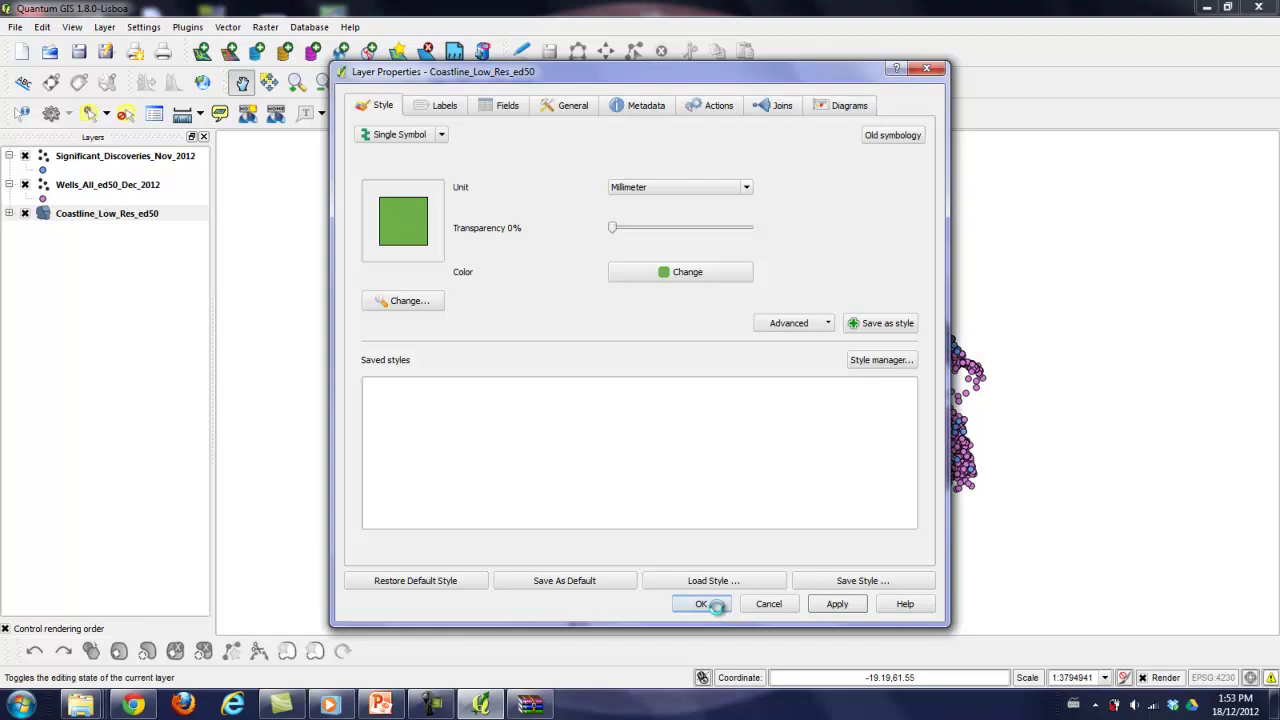
left_click(715, 605)
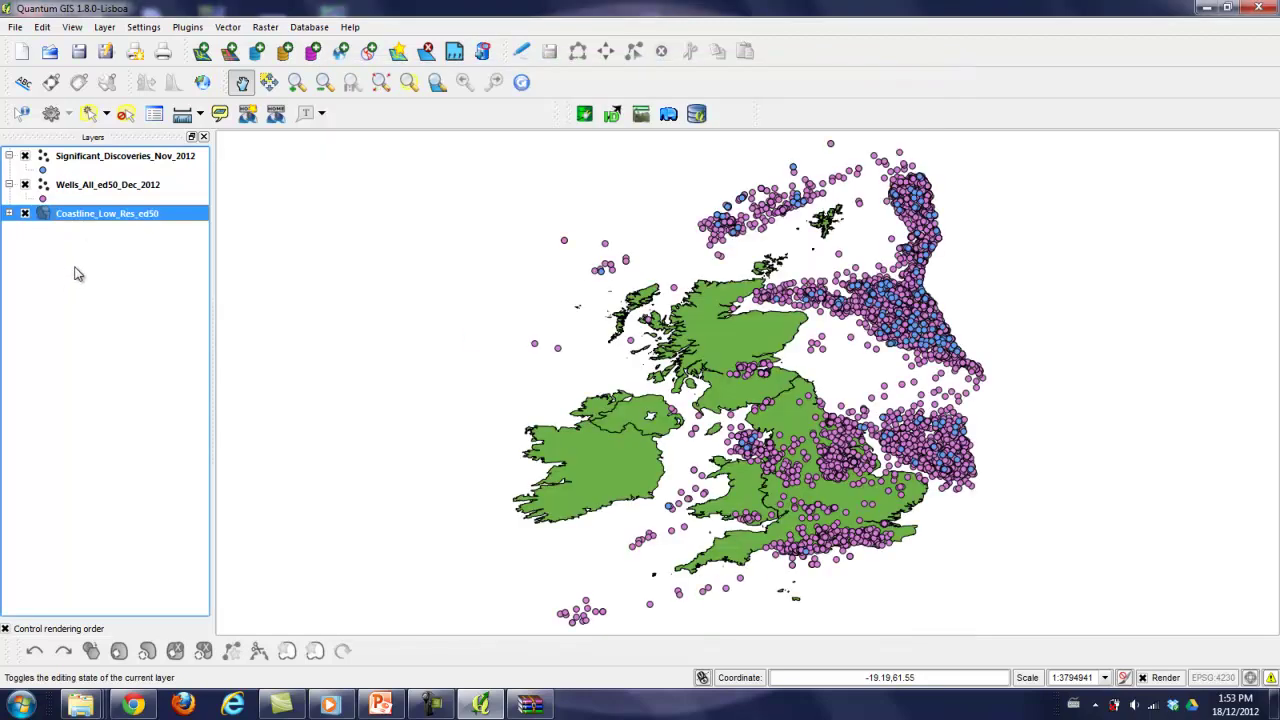
Step: Change the Significant_Discoveries_Nov_2012 point colour to yellow, apply the style, and expand the layer's legend
double_click(45, 176)
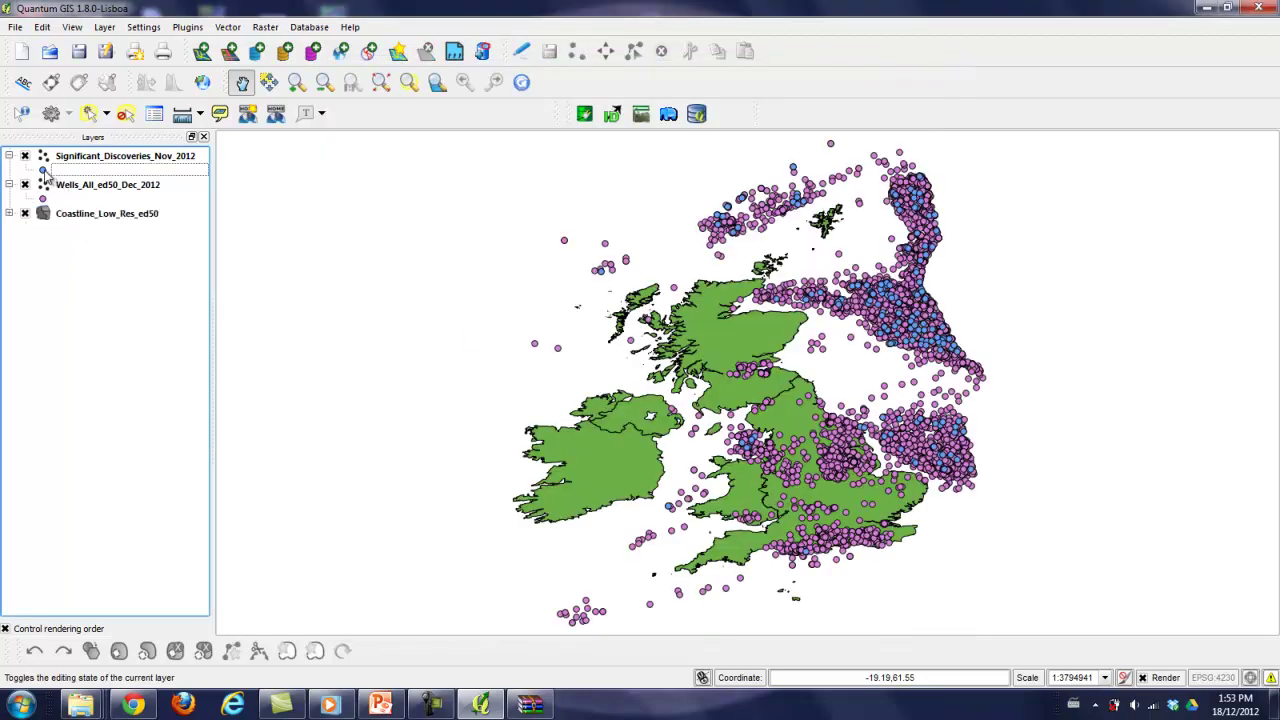
left_click(655, 268)
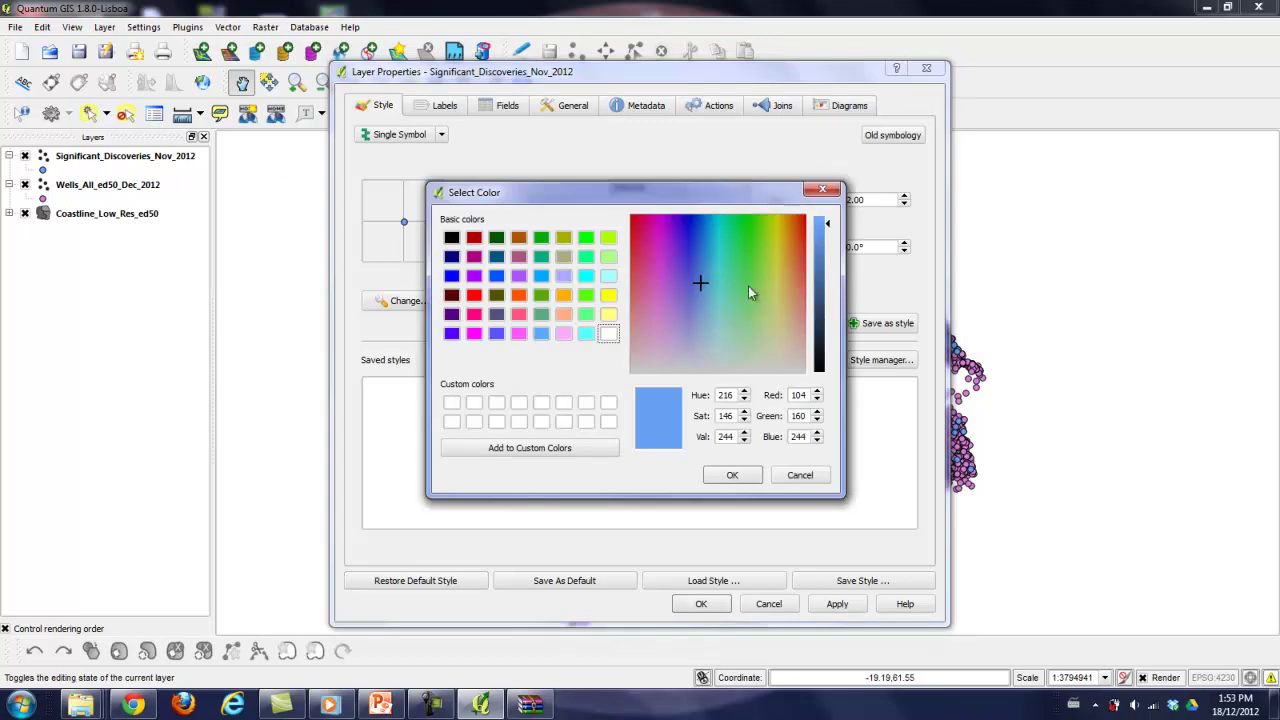
left_click_drag(698, 280, 733, 232)
left_click_drag(754, 218, 774, 300)
left_click(738, 476)
left_click(862, 608)
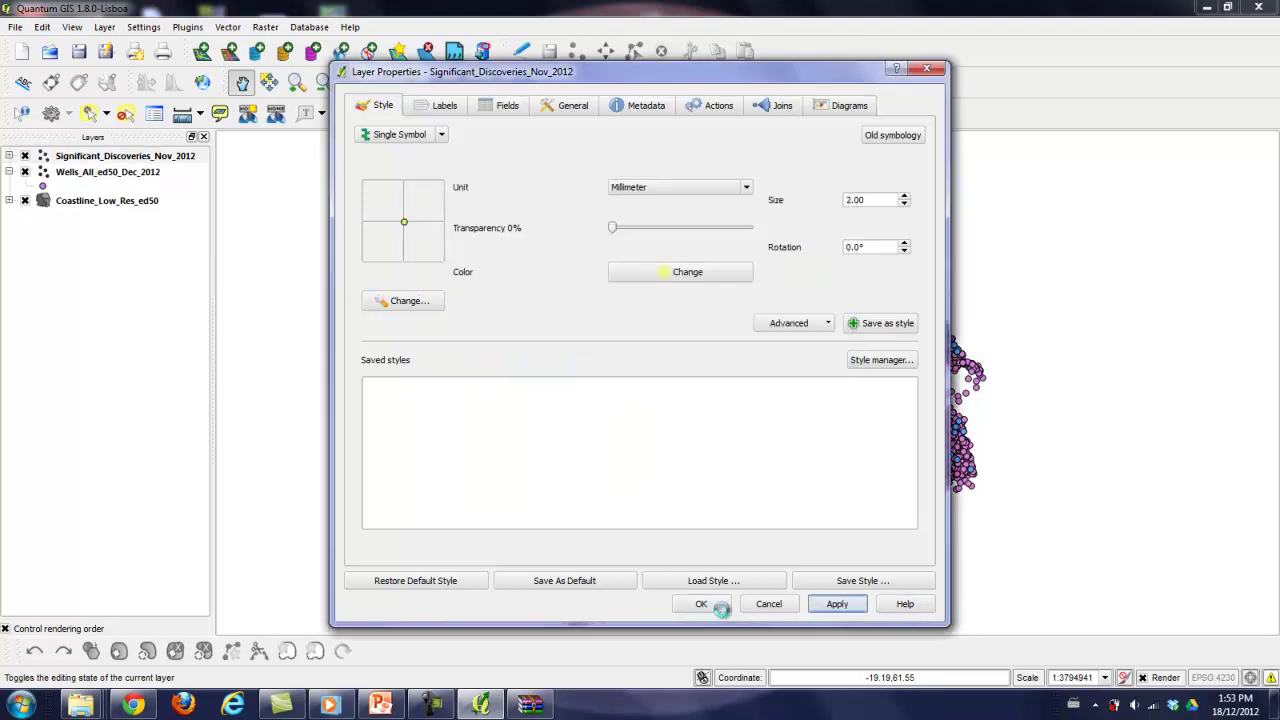
left_click(714, 608)
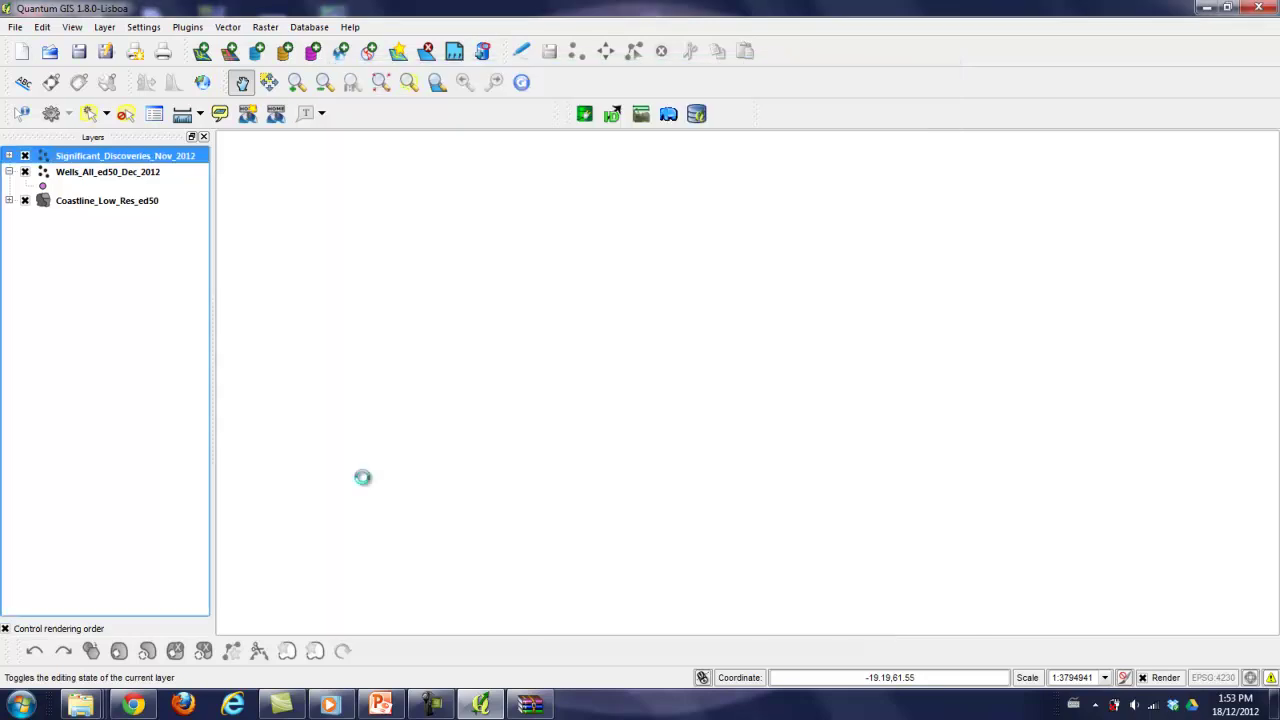
left_click(9, 156)
Step: Look through the Wells_All_ed50_Dec_2012 layer properties for labels, fields, general options, metadata, actions, joins and diagrams
double_click(71, 190)
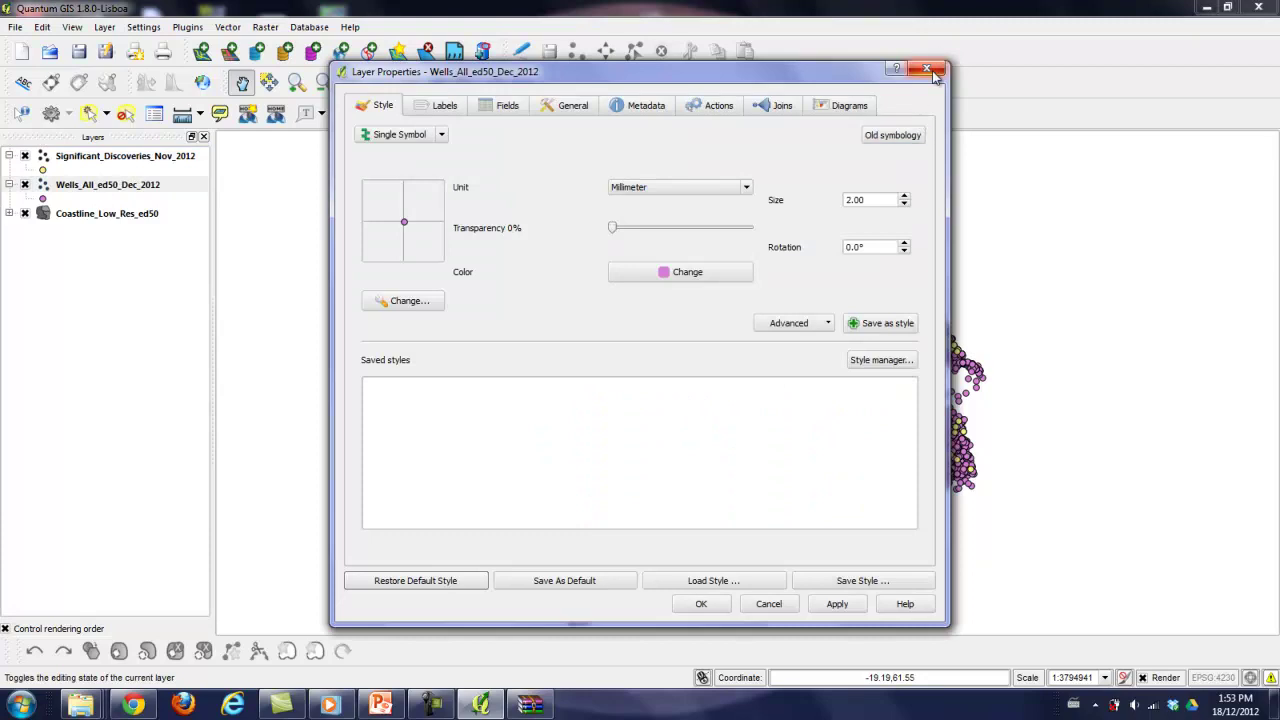
left_click(930, 71)
double_click(44, 203)
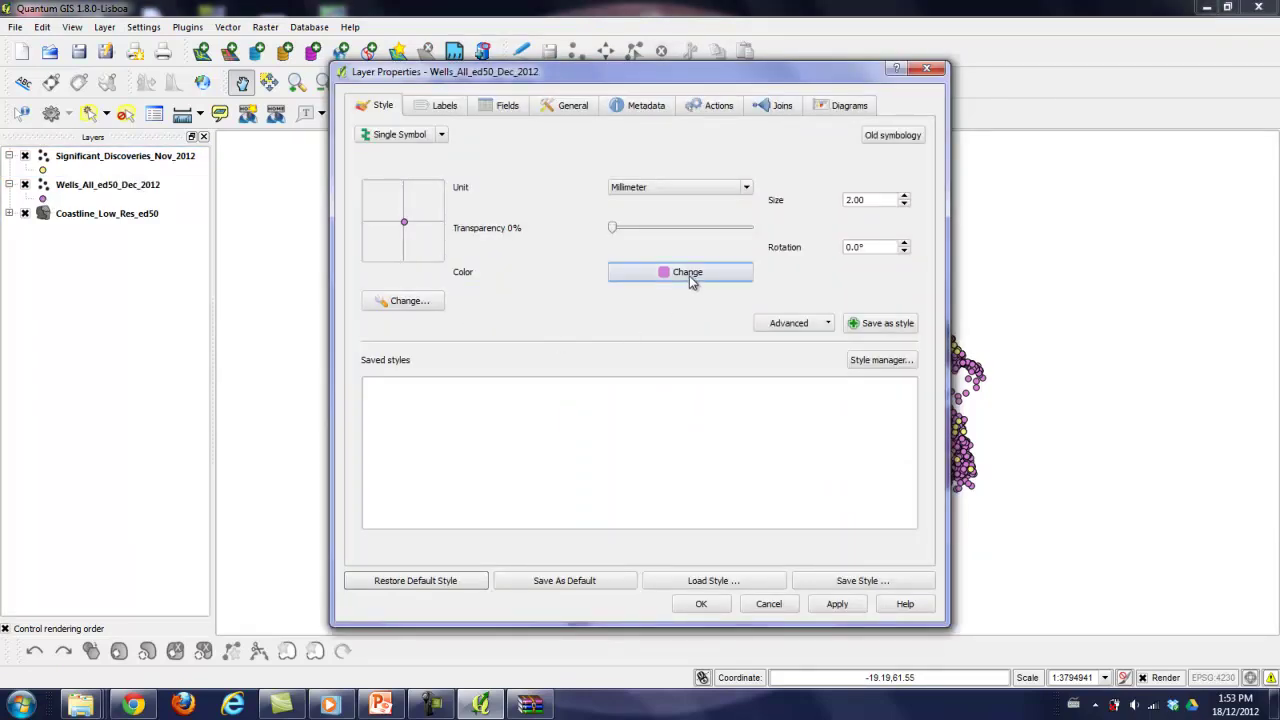
left_click(433, 107)
left_click(503, 105)
left_click(571, 105)
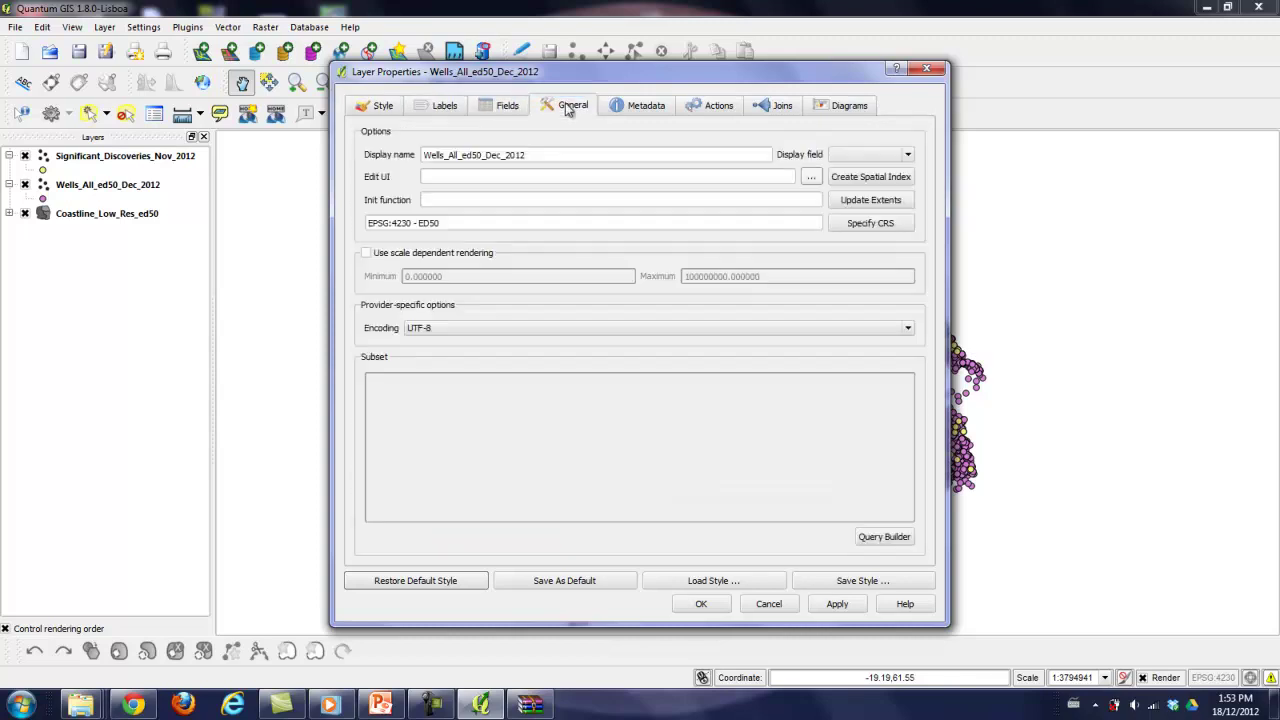
left_click(630, 105)
left_click(705, 107)
left_click(775, 105)
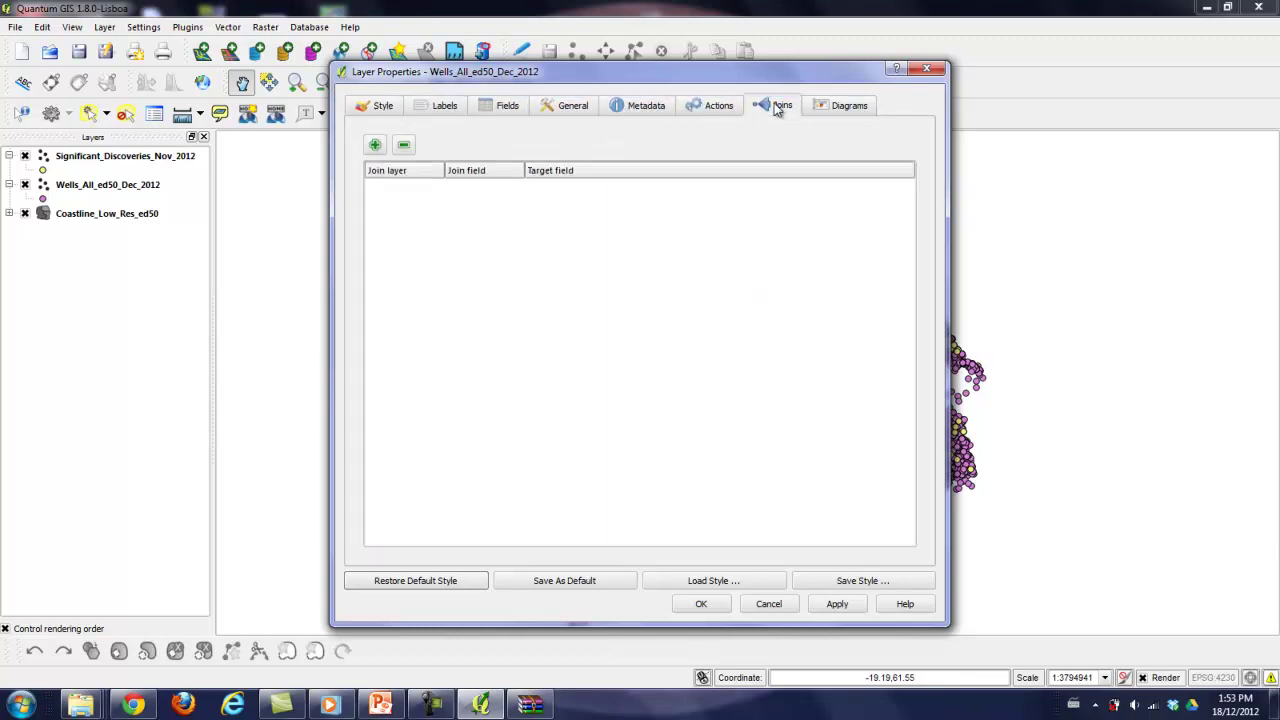
left_click(830, 105)
Step: View the point colour options for Wells_All_ed50_Dec_2012, and cancel the colour selection and layer properties
left_click(383, 107)
left_click(686, 272)
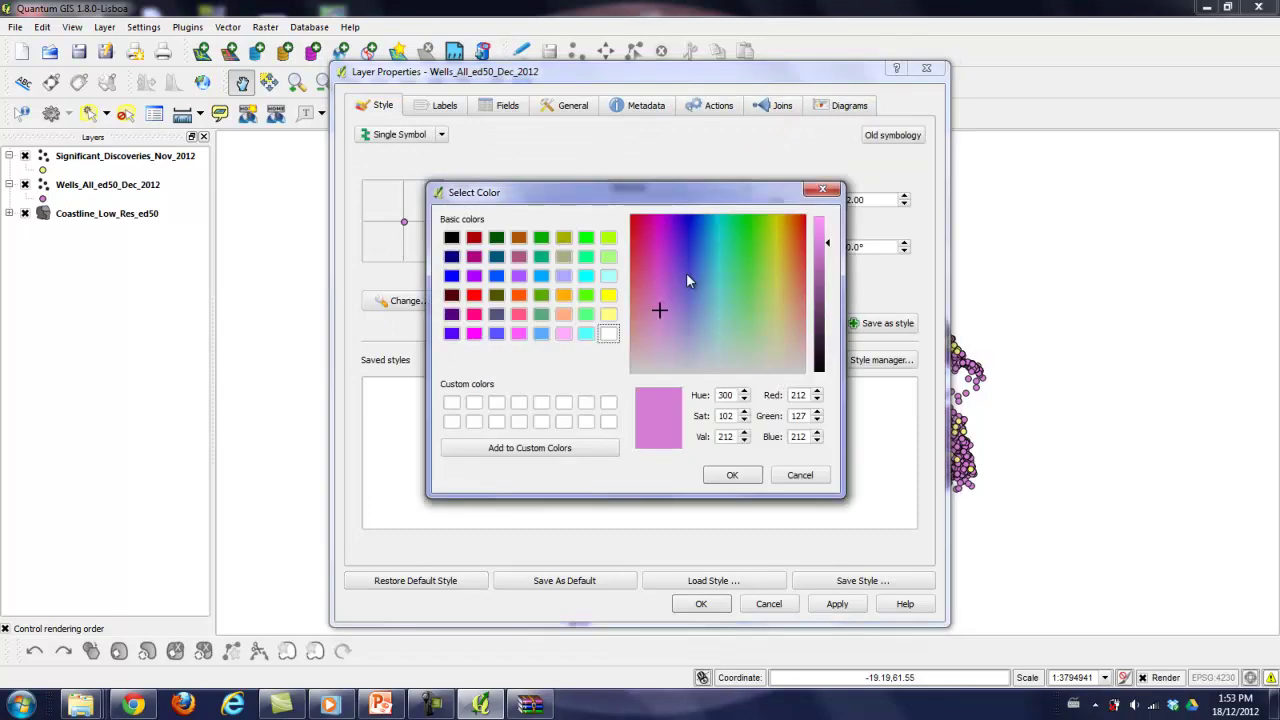
left_click(805, 477)
left_click(790, 603)
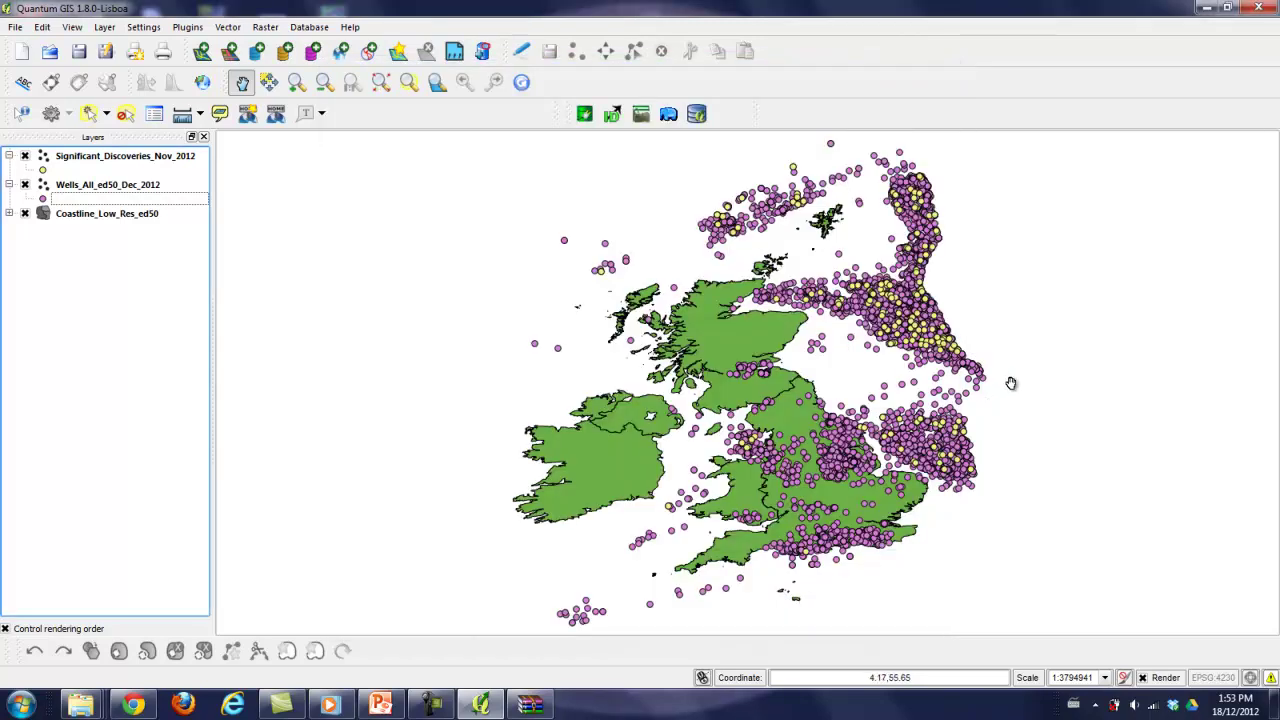